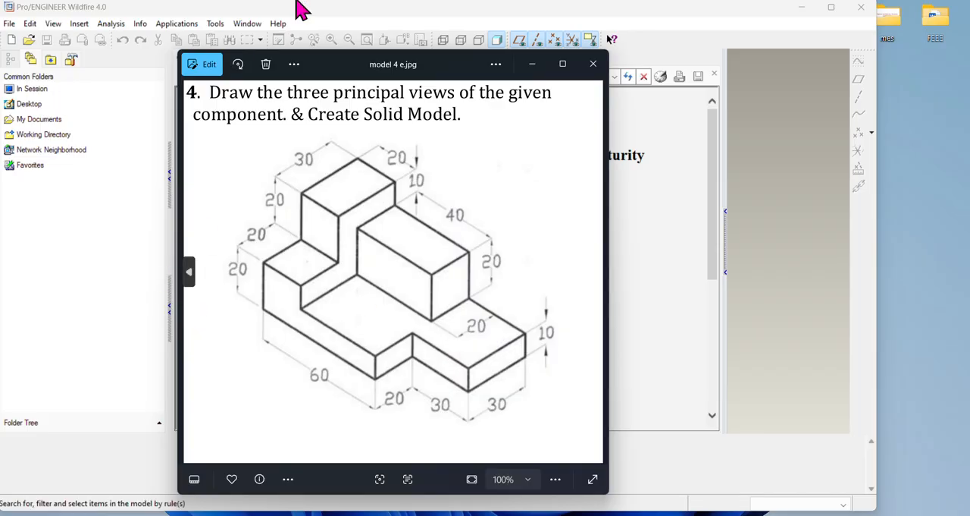
Step: Set the working directory to the model folder under Desktop > Automobile > caed > partical work
{"action": "left_click", "coordinate": [531, 67]}
{"action": "left_click", "coordinate": [10, 24]}
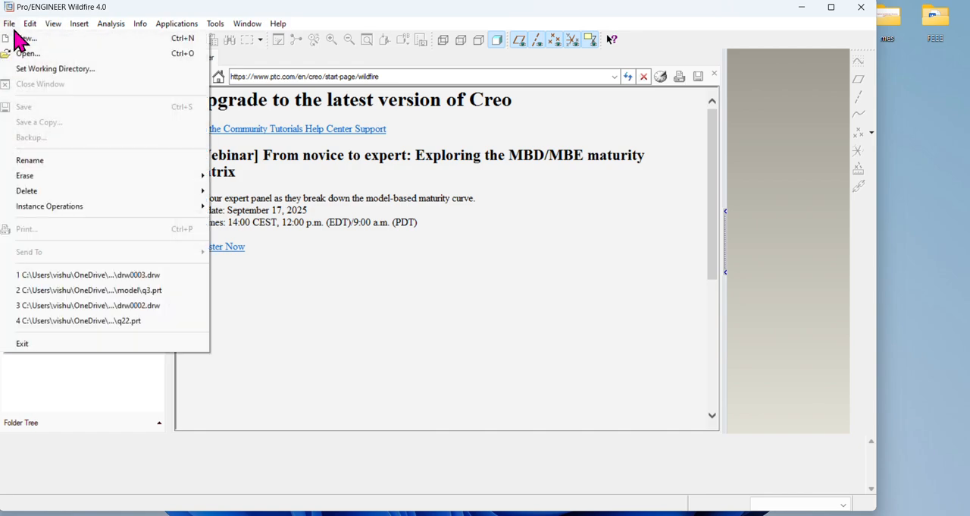
{"action": "left_click", "coordinate": [55, 69]}
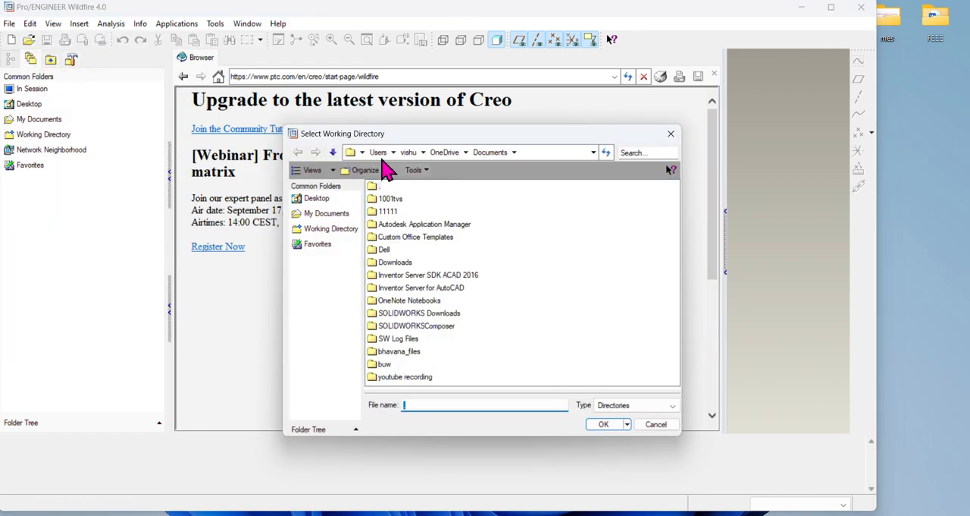
{"action": "left_click", "coordinate": [323, 200]}
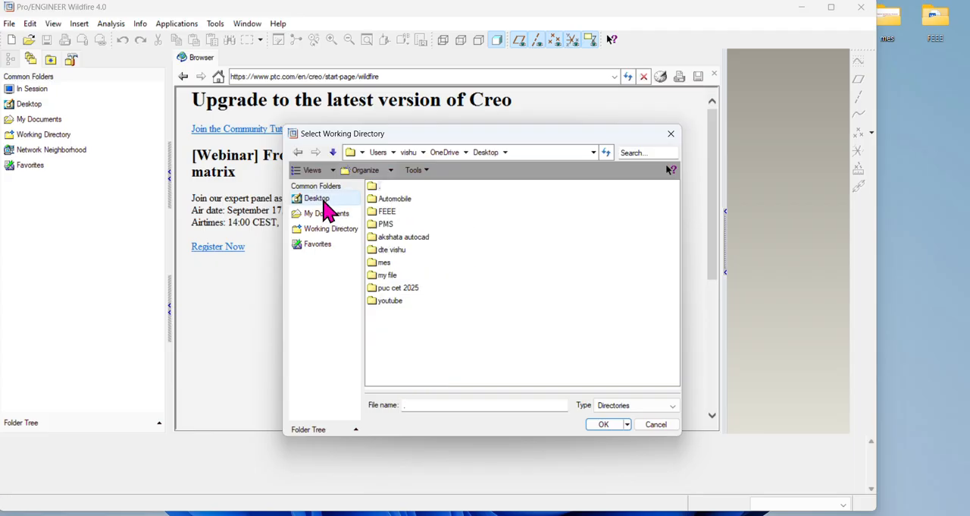
{"action": "double_click", "coordinate": [397, 199]}
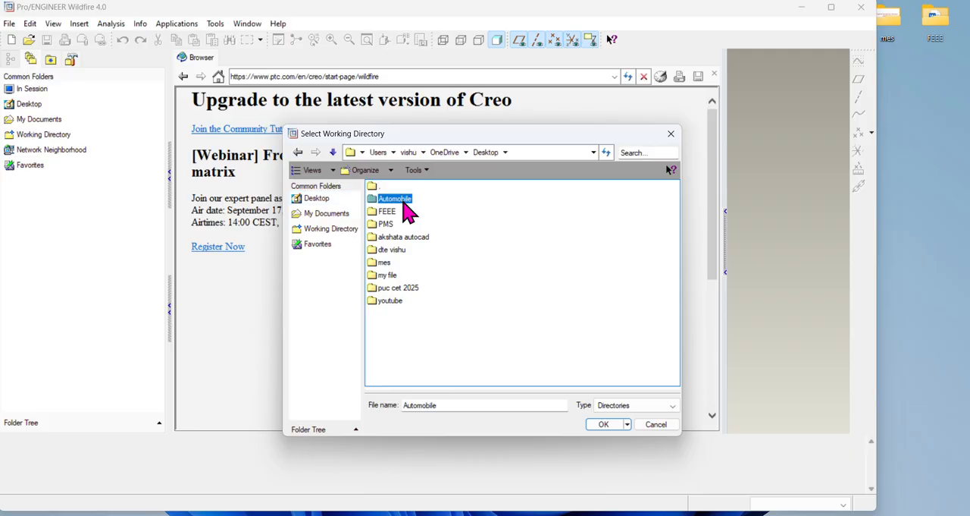
{"action": "double_click", "coordinate": [391, 224]}
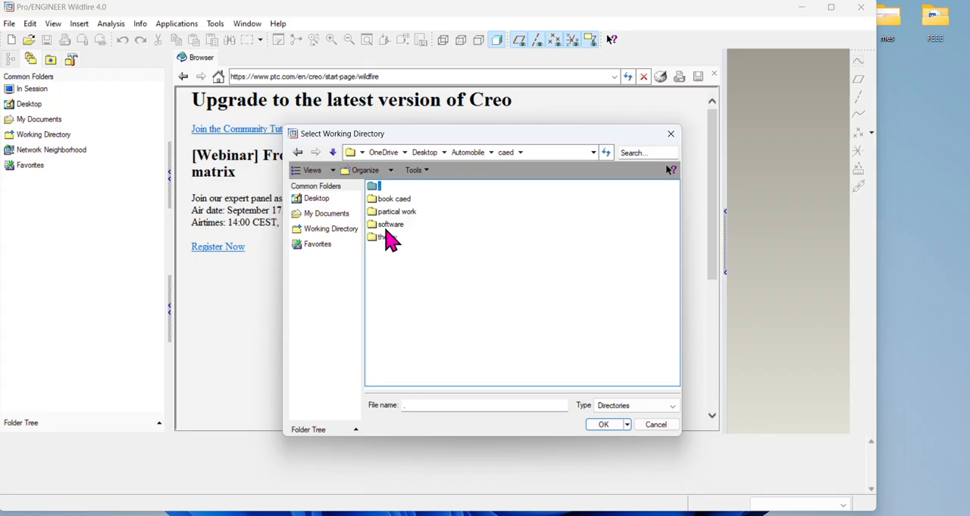
{"action": "double_click", "coordinate": [394, 212]}
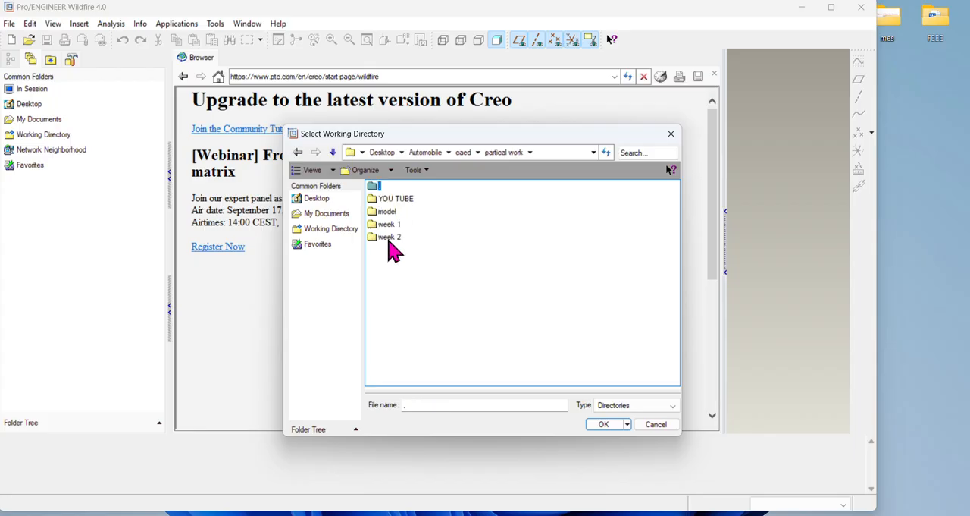
{"action": "left_click", "coordinate": [394, 213]}
{"action": "double_click", "coordinate": [395, 213]}
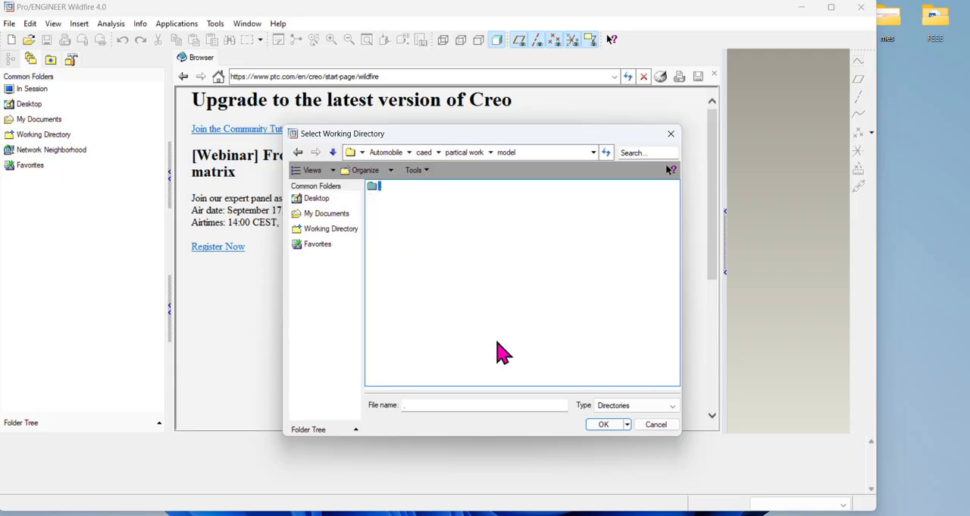
{"action": "left_click", "coordinate": [603, 425]}
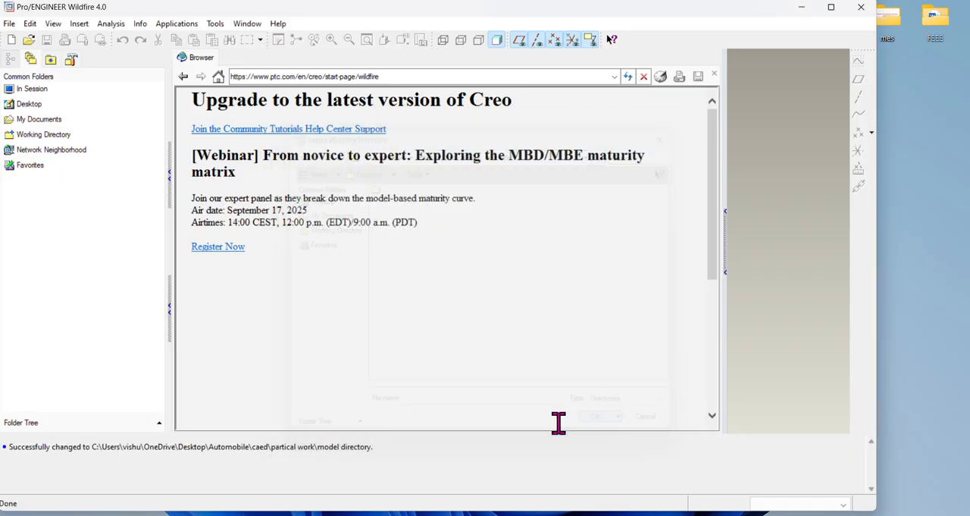
Step: Create a new solid part named q4 from the mmns_part_solid template instead of the default template
{"action": "left_click", "coordinate": [9, 23]}
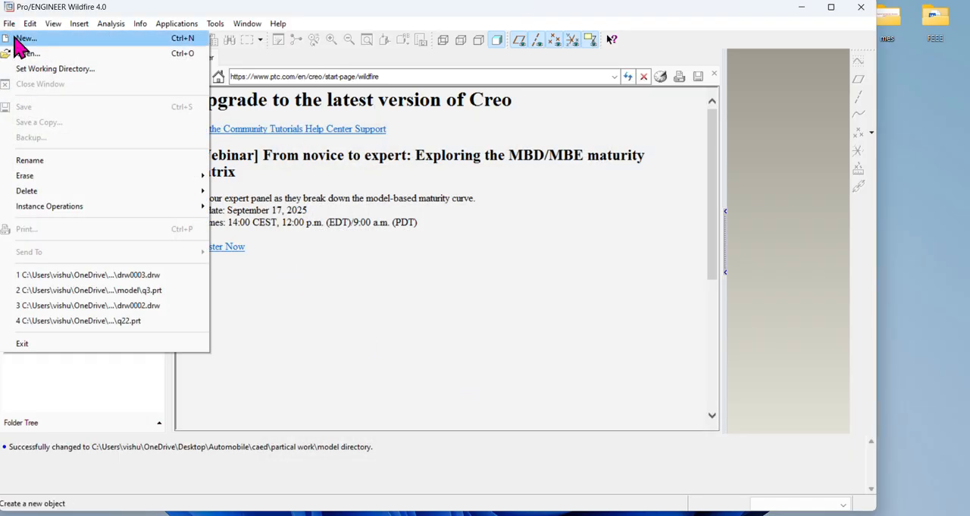
{"action": "left_click", "coordinate": [15, 42]}
{"action": "left_click", "coordinate": [419, 377]}
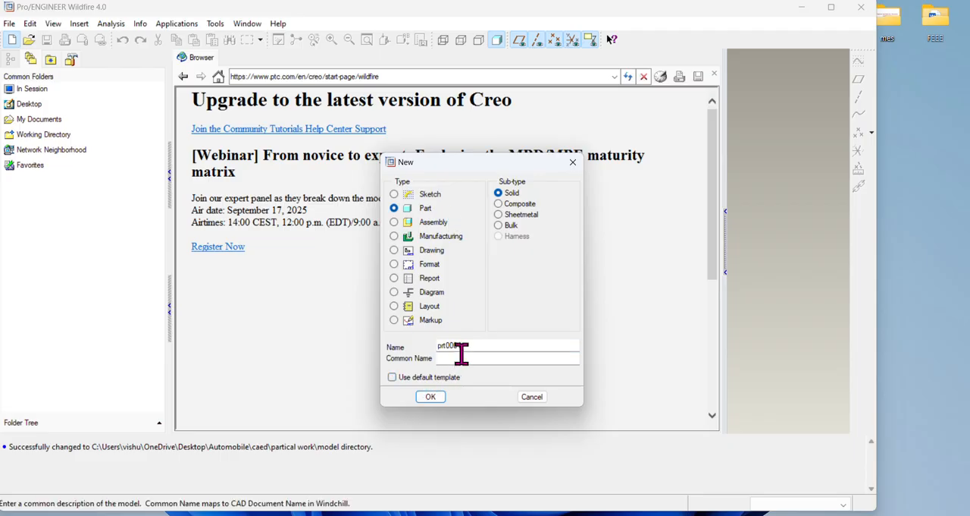
{"action": "left_click_drag", "start_coordinate": [462, 348], "coordinate": [432, 344]}
{"action": "type", "text": "q4"}
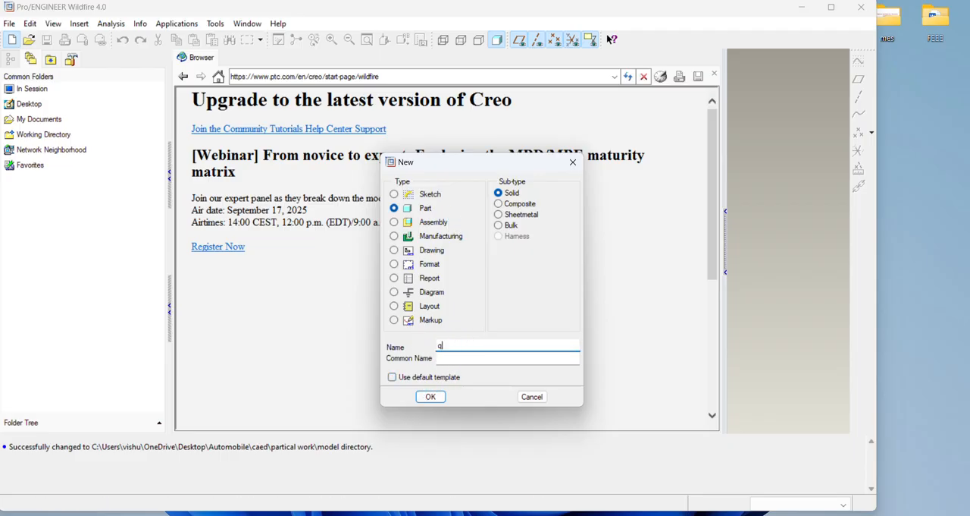
{"action": "left_click", "coordinate": [426, 399]}
{"action": "double_click", "coordinate": [384, 206]}
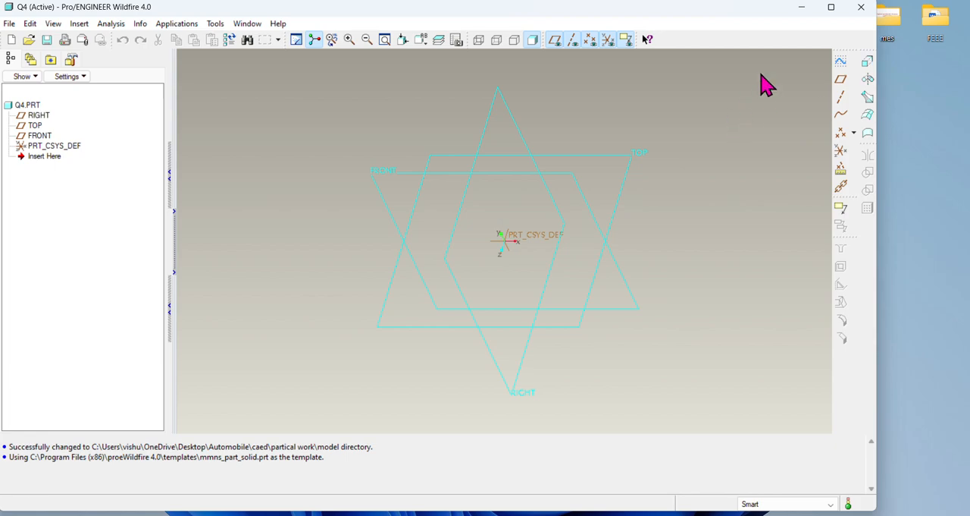
Step: Start an Extrude and open its internal sketch on the TOP plane, with the RIGHT plane as the right-facing reference
{"action": "left_click", "coordinate": [869, 64]}
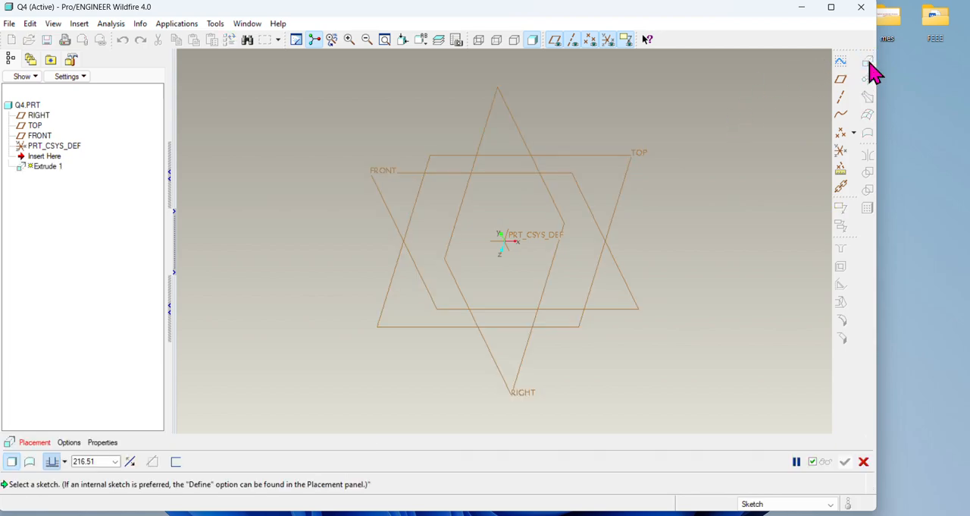
{"action": "left_click", "coordinate": [35, 443]}
{"action": "left_click", "coordinate": [141, 419]}
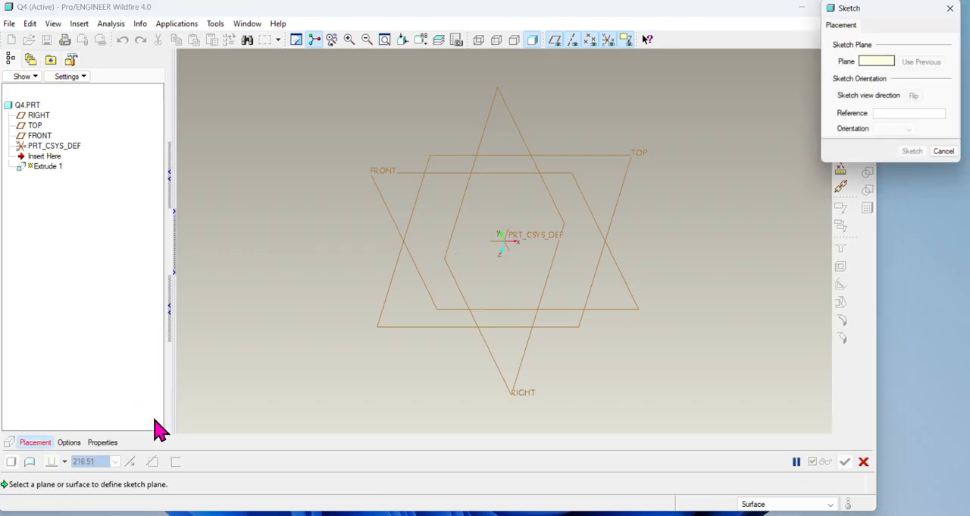
{"action": "left_click", "coordinate": [635, 169]}
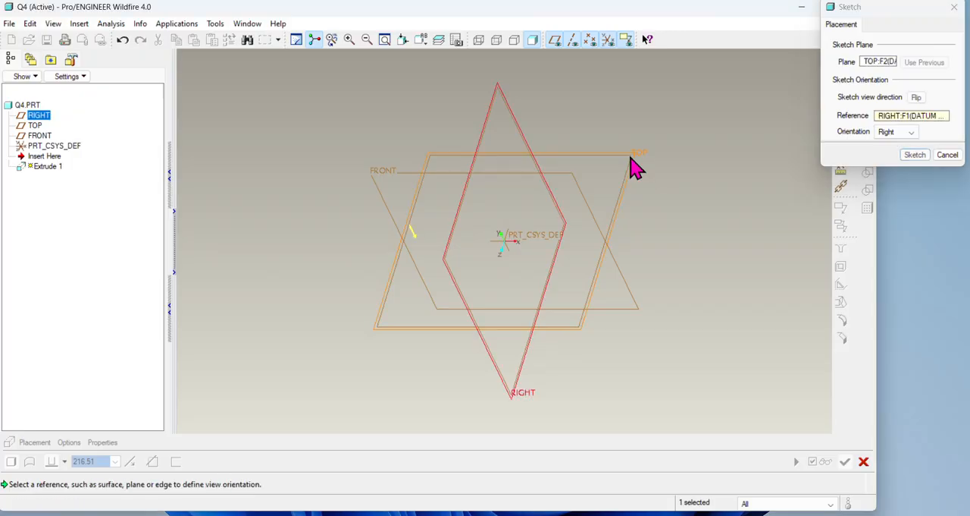
{"action": "left_click", "coordinate": [915, 156]}
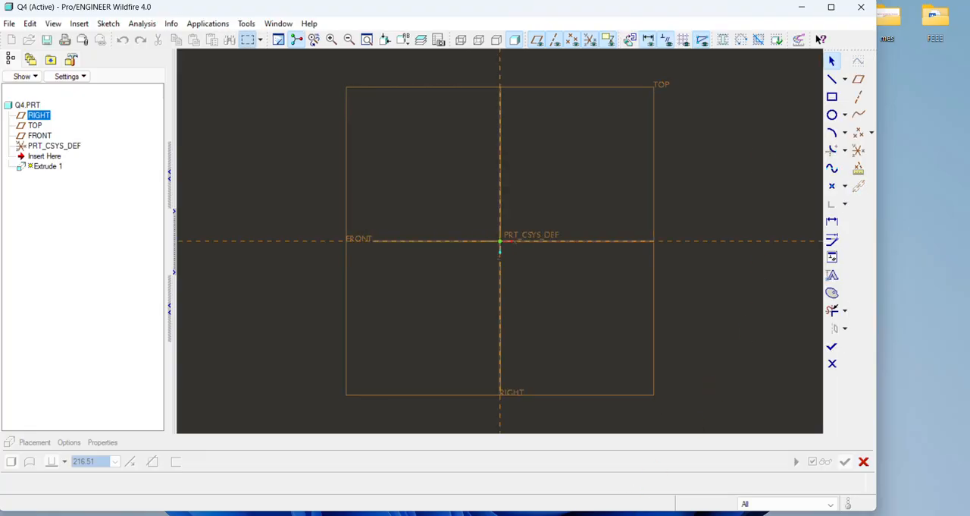
Step: Sketch a closed six-sided profile on the horizontal reference, about 433 by 200 mm, with a lower-right corner notch about 112 by 93 mm
{"action": "mouse_move", "coordinate": [652, 513]}
{"action": "left_click", "coordinate": [652, 474]}
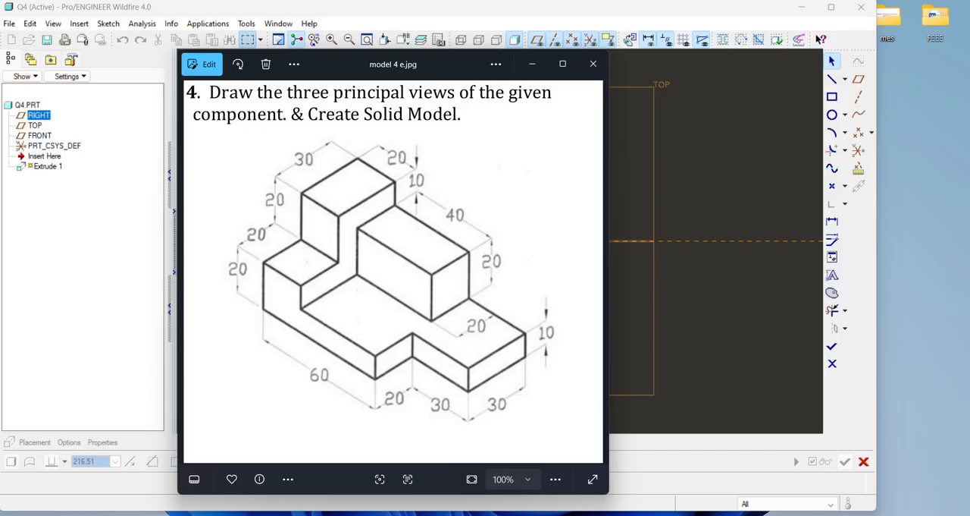
{"action": "left_click", "coordinate": [652, 512]}
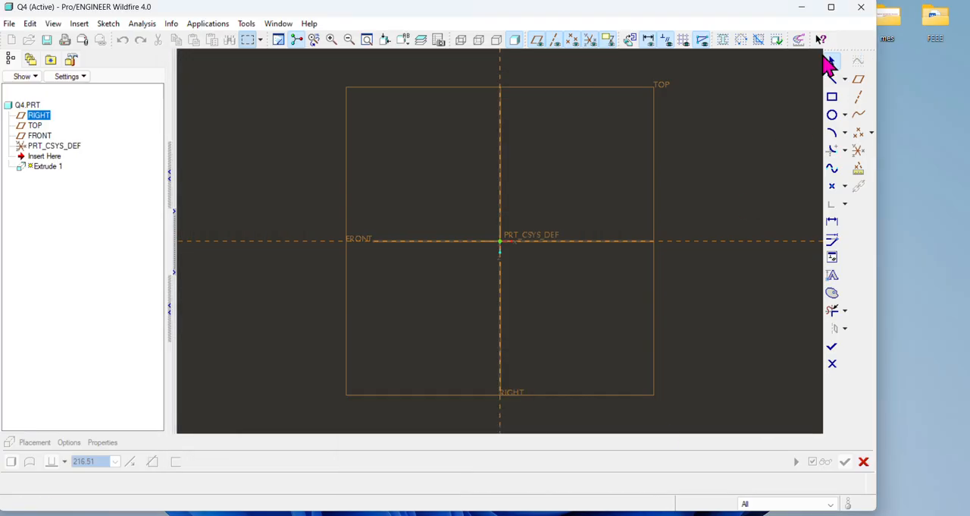
{"action": "left_click", "coordinate": [831, 79]}
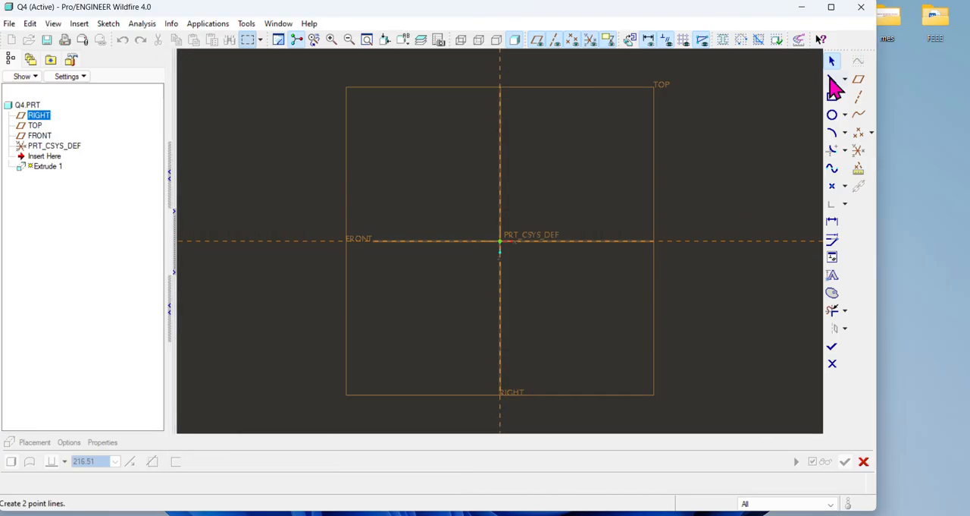
{"action": "left_click", "coordinate": [526, 241]}
{"action": "left_click", "coordinate": [530, 121]}
{"action": "middle_click", "coordinate": [531, 261]}
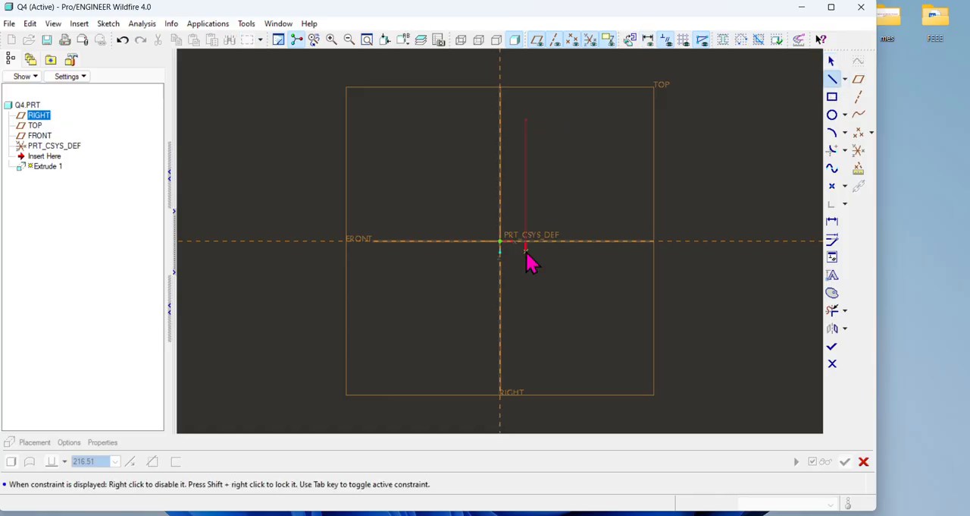
{"action": "left_click", "coordinate": [530, 244]}
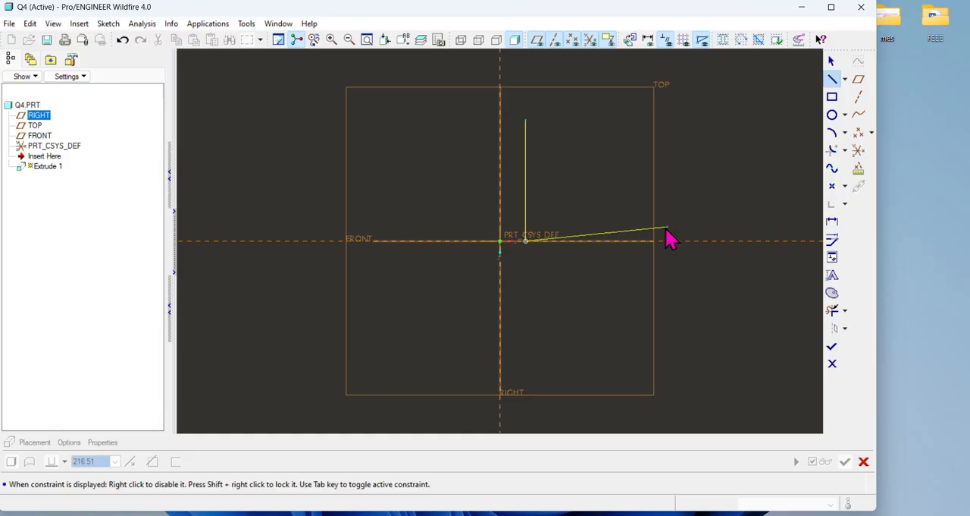
{"action": "left_click", "coordinate": [720, 241]}
{"action": "left_click", "coordinate": [720, 185]}
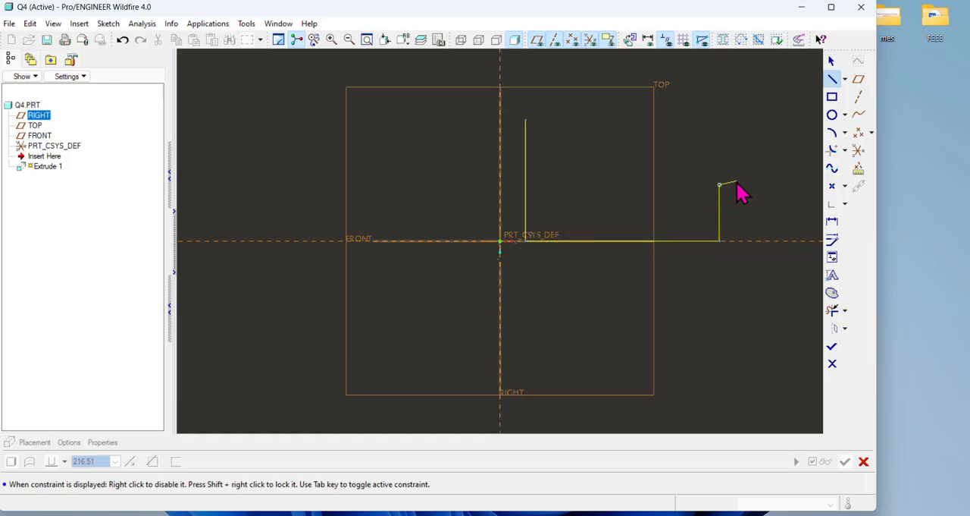
{"action": "left_click", "coordinate": [788, 185]}
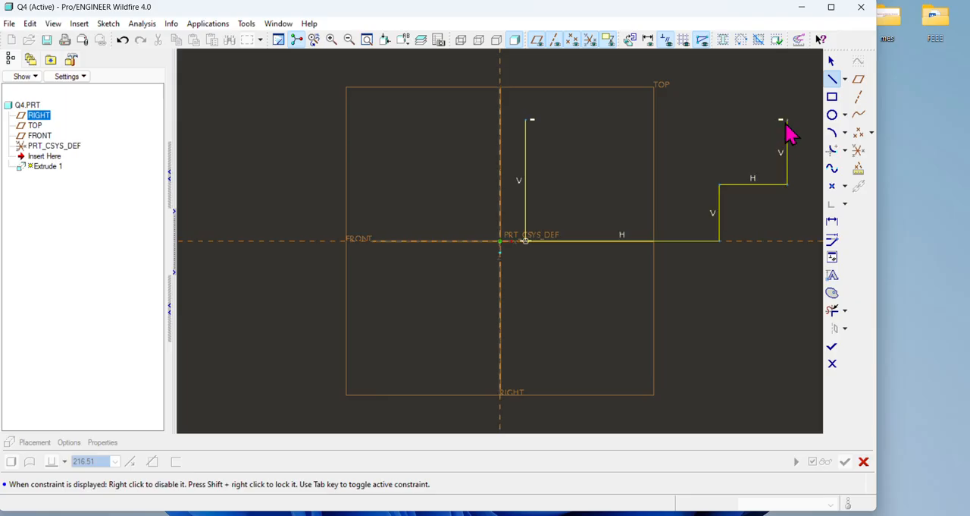
{"action": "left_click", "coordinate": [788, 121]}
{"action": "left_click", "coordinate": [526, 120]}
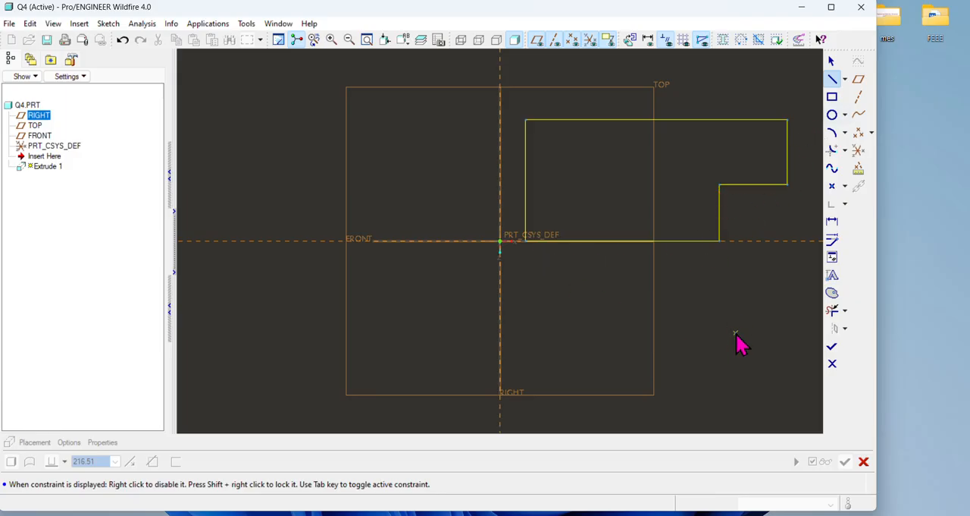
Step: Dimension the length of the profile's bottom edge and the height of its left edge
{"action": "left_click", "coordinate": [832, 221]}
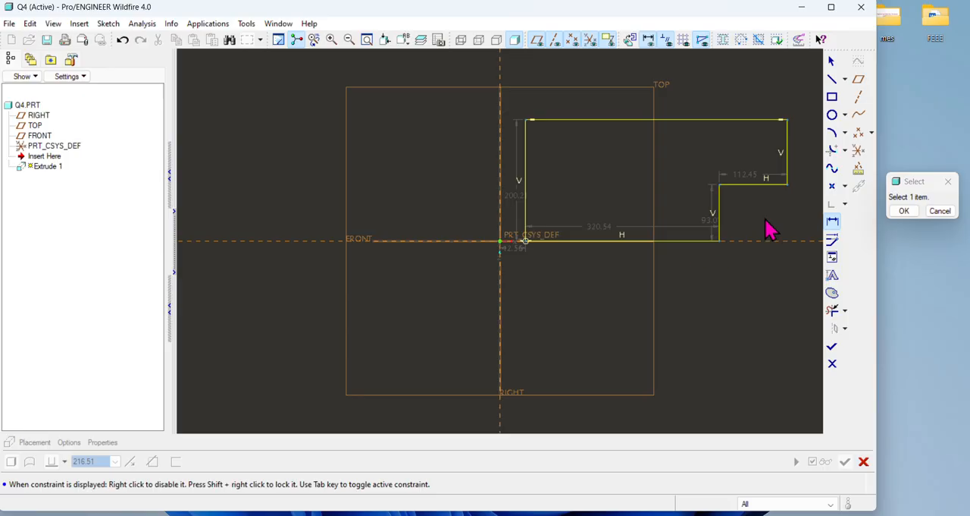
{"action": "left_click", "coordinate": [652, 514]}
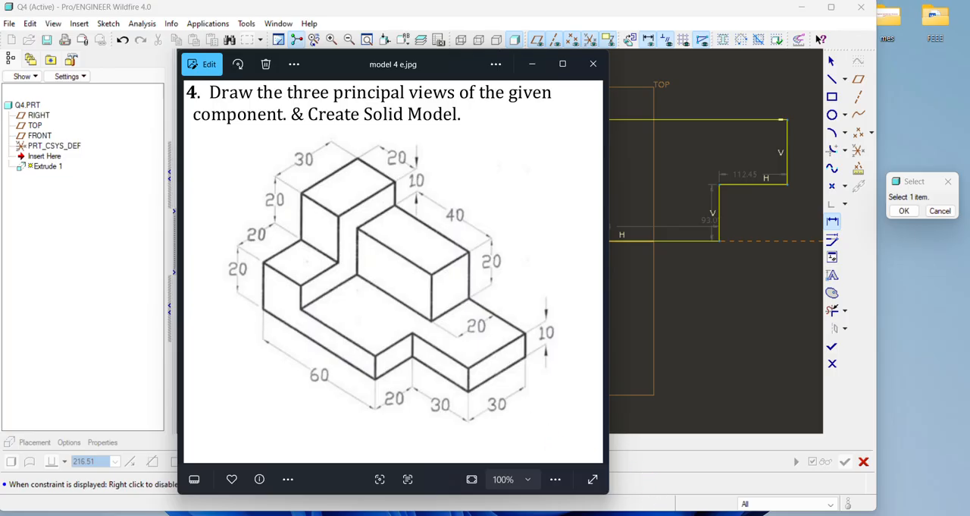
{"action": "left_click", "coordinate": [557, 515]}
{"action": "left_click", "coordinate": [557, 514]}
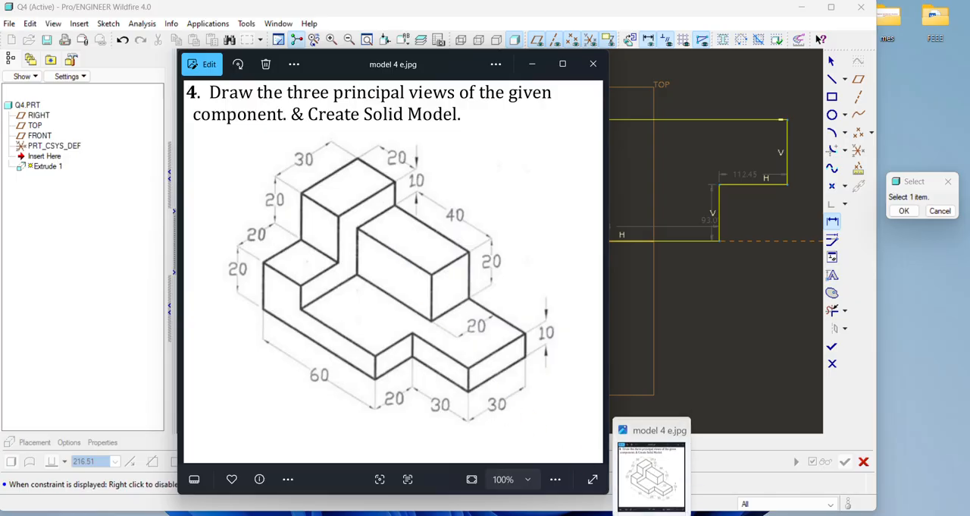
{"action": "left_click", "coordinate": [650, 515]}
{"action": "left_click", "coordinate": [680, 250]}
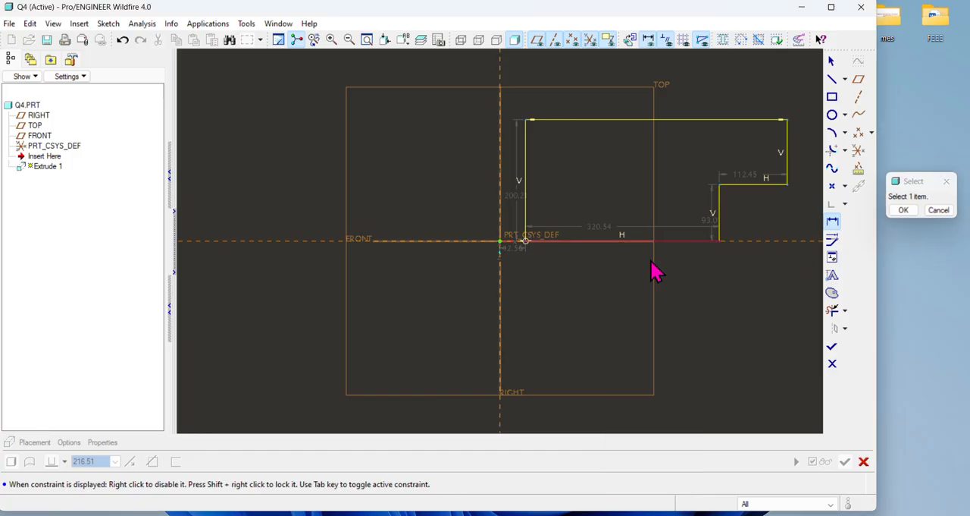
{"action": "middle_click", "coordinate": [650, 281]}
{"action": "left_click", "coordinate": [528, 173]}
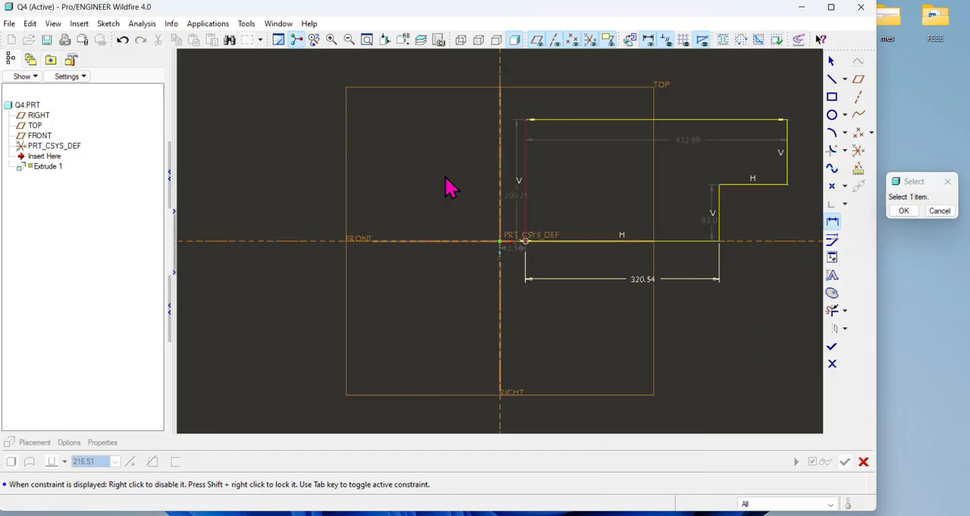
{"action": "middle_click", "coordinate": [453, 186]}
Step: Dimension the notch's horizontal edge and the profile's short right vertical edge
{"action": "left_click", "coordinate": [743, 184]}
{"action": "middle_click", "coordinate": [762, 317]}
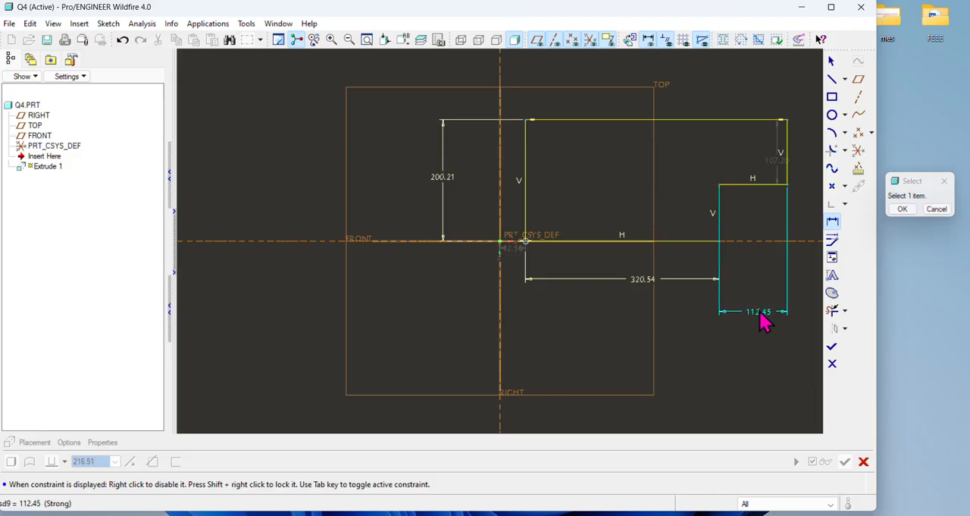
{"action": "left_click", "coordinate": [789, 173]}
{"action": "middle_click", "coordinate": [809, 161]}
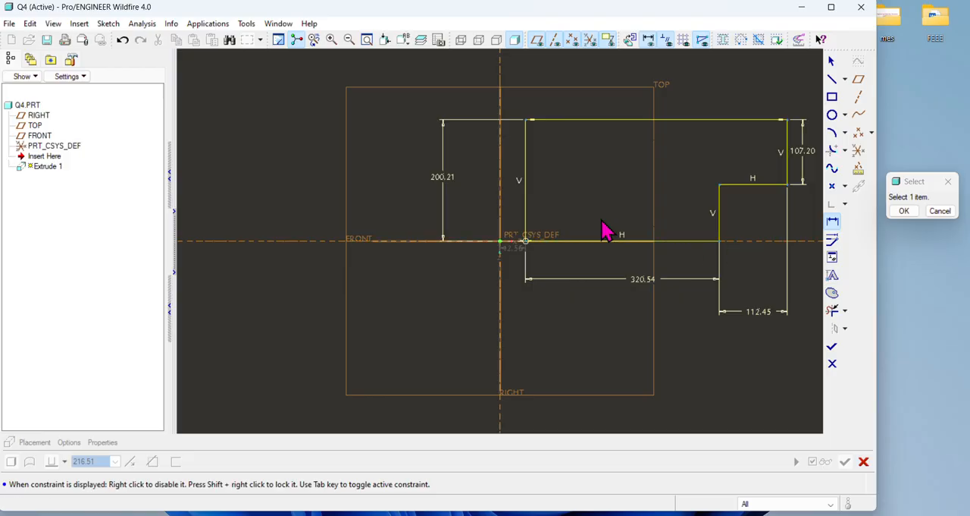
{"action": "left_click", "coordinate": [904, 212]}
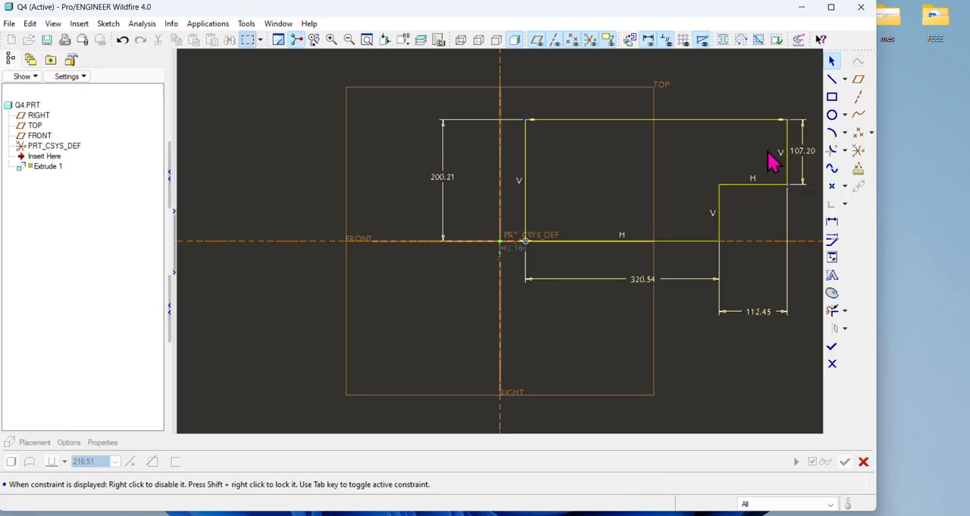
Step: Set the offset between the profile's left edge and the vertical reference to 0
{"action": "double_click", "coordinate": [516, 253]}
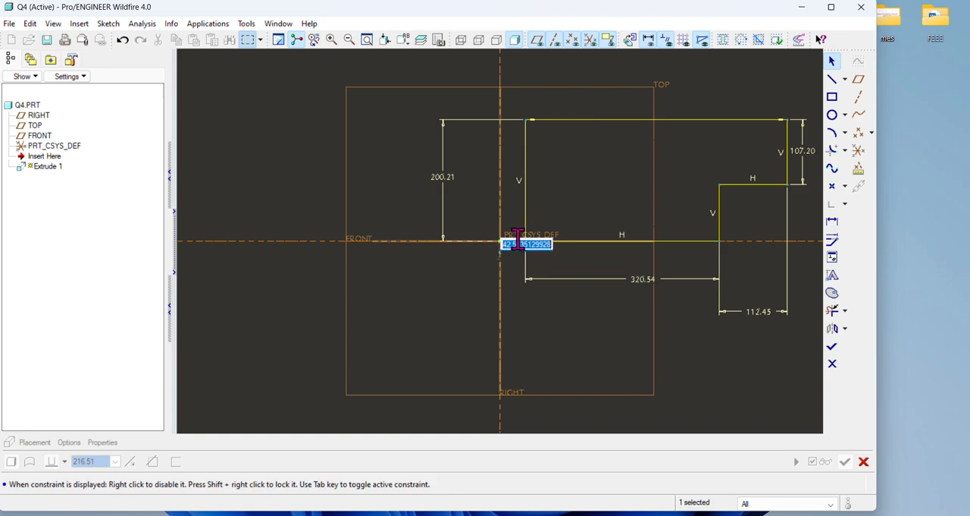
{"action": "type", "text": "0"}
{"action": "key", "text": "Return"}
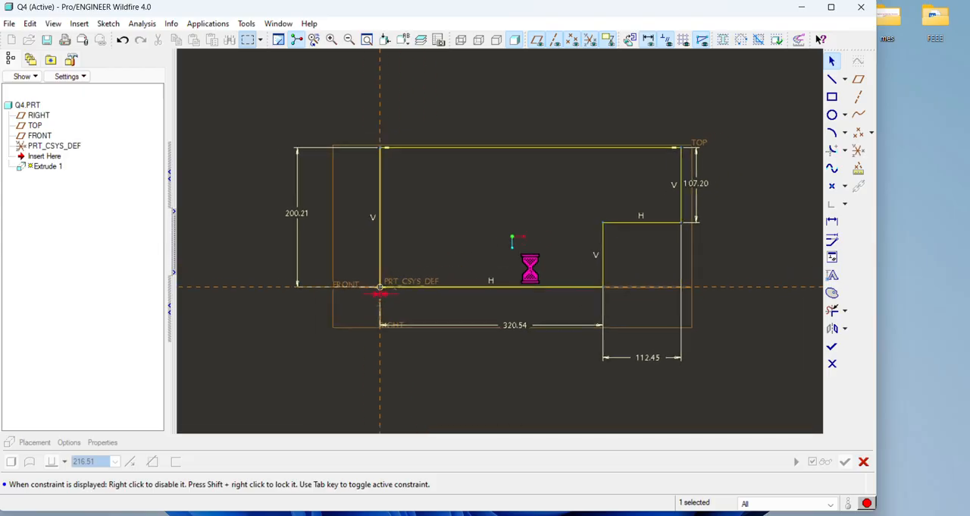
Step: Open all the sketch dimensions for modification with automatic regeneration turned off, and set the bottom edge's length to 60
{"action": "mouse_move", "coordinate": [765, 98]}
{"action": "left_mouse_down"}
{"action": "mouse_move", "coordinate": [542, 386]}
{"action": "mouse_move", "coordinate": [230, 382]}
{"action": "left_mouse_up"}
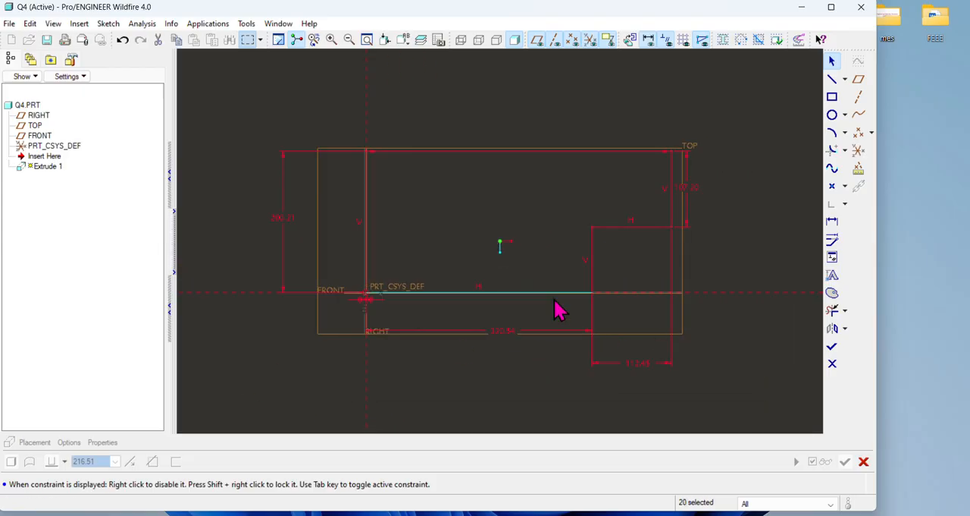
{"action": "left_click", "coordinate": [832, 256]}
{"action": "left_click", "coordinate": [817, 298]}
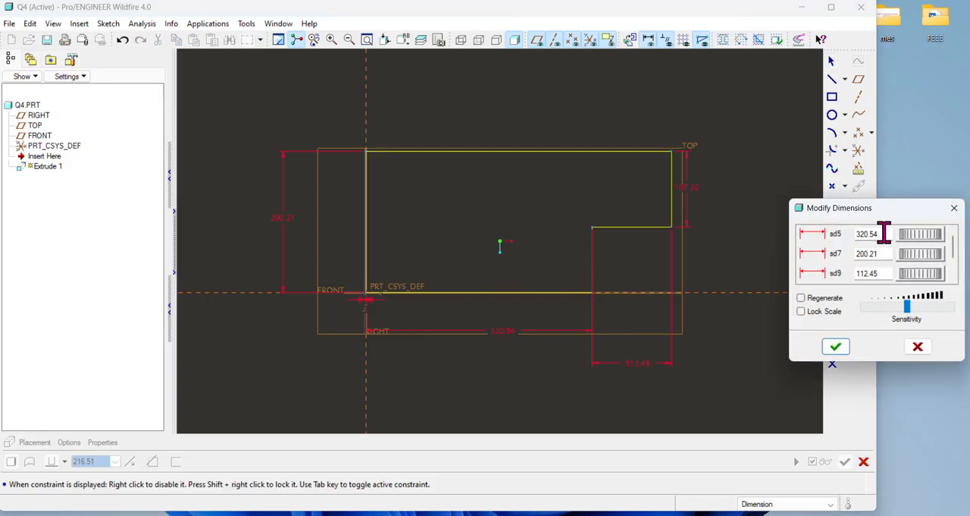
{"action": "double_click", "coordinate": [879, 234]}
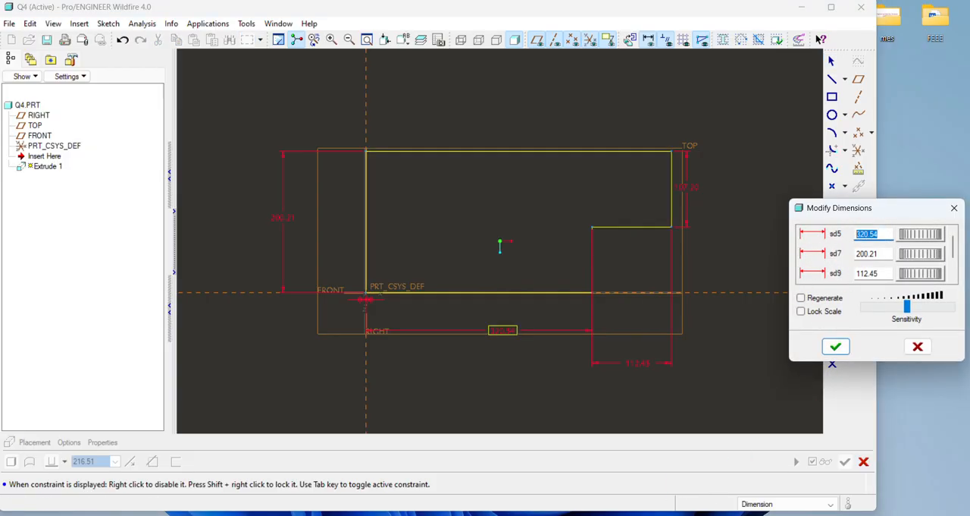
{"action": "key", "text": "alt+Tab"}
{"action": "key", "text": "alt+Tab"}
{"action": "type", "text": "6"}
{"action": "key", "text": "Tab"}
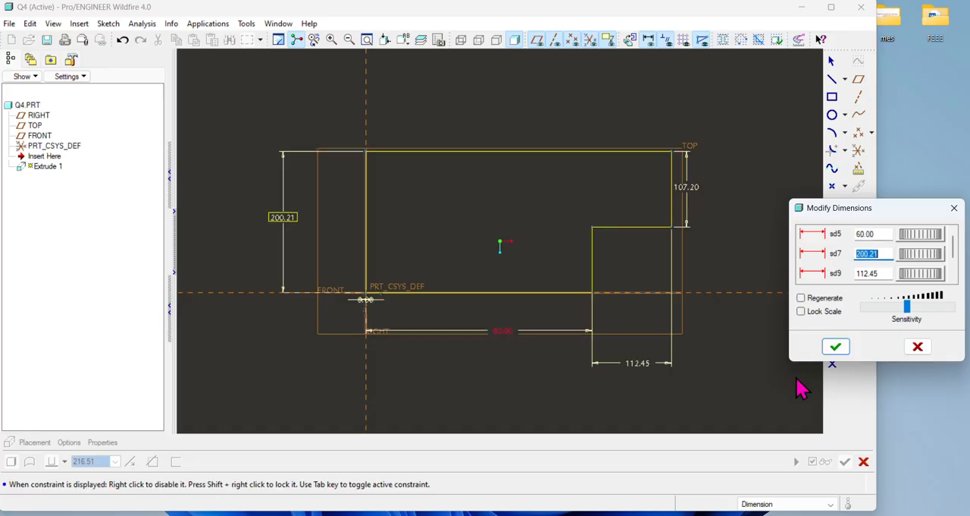
Step: Check the exercise drawing and set the height of the profile's left edge to 50
{"action": "left_click", "coordinate": [622, 512]}
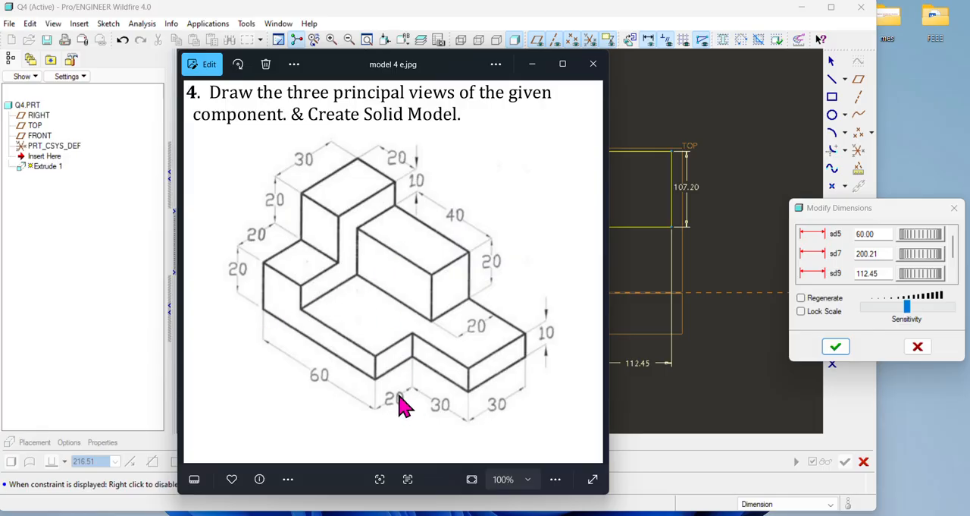
{"action": "left_click", "coordinate": [667, 514]}
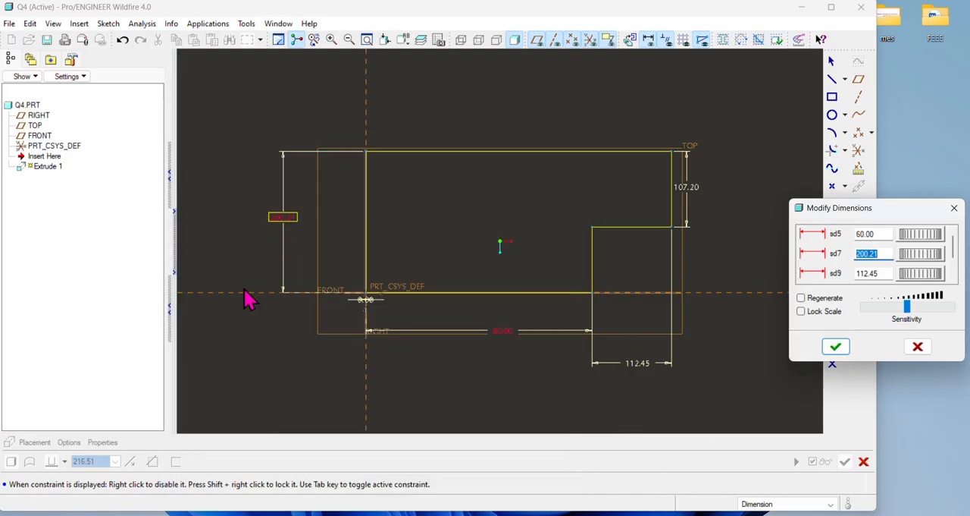
{"action": "type", "text": "50"}
{"action": "key", "text": "Return"}
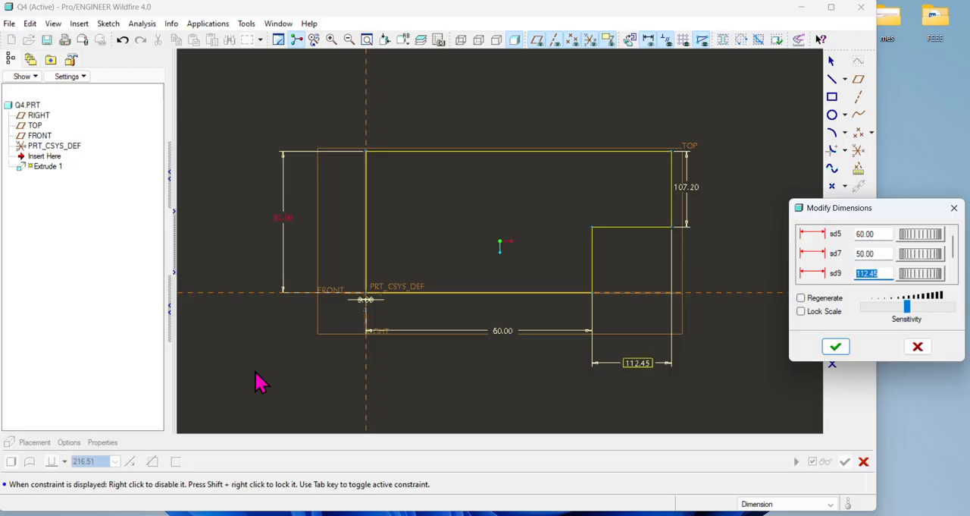
Step: Consult the exercise drawing and set the notch's horizontal edge to 30
{"action": "left_click", "coordinate": [667, 515]}
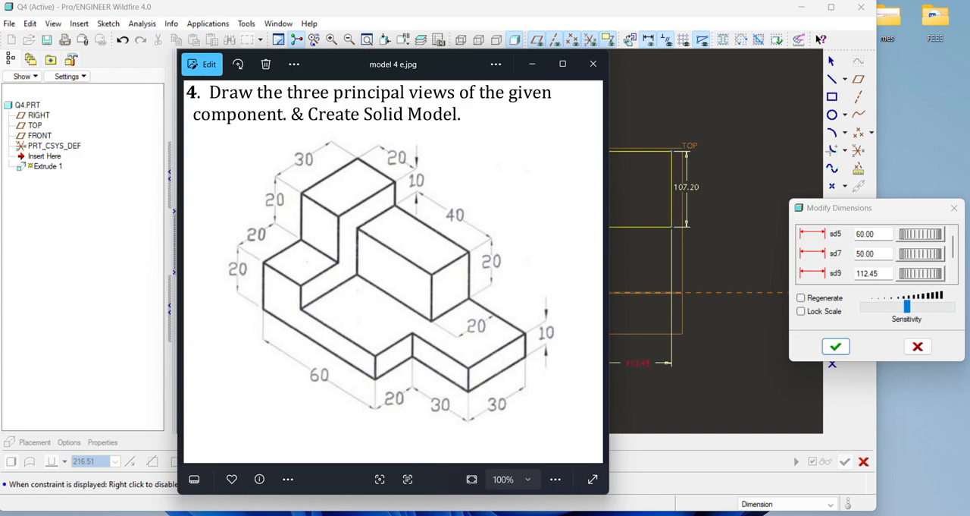
{"action": "left_click", "coordinate": [667, 515]}
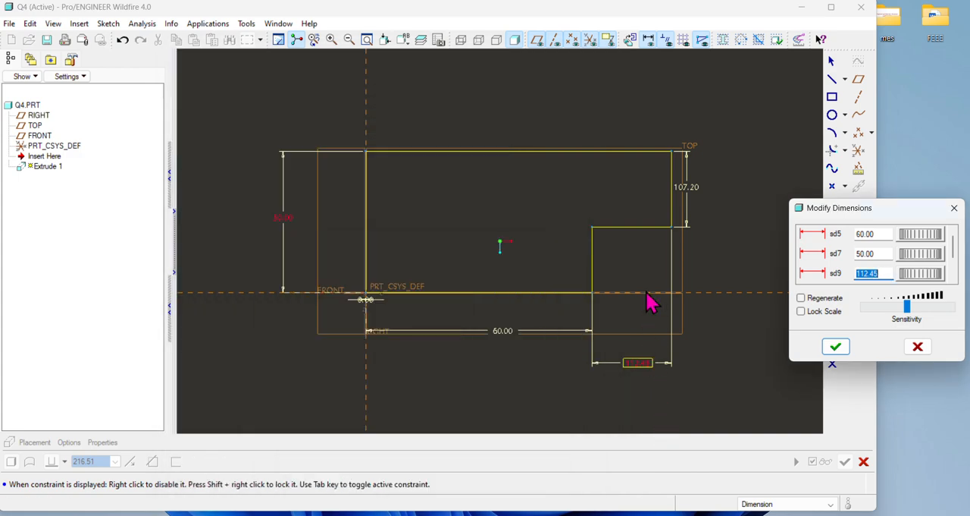
{"action": "left_click", "coordinate": [667, 515]}
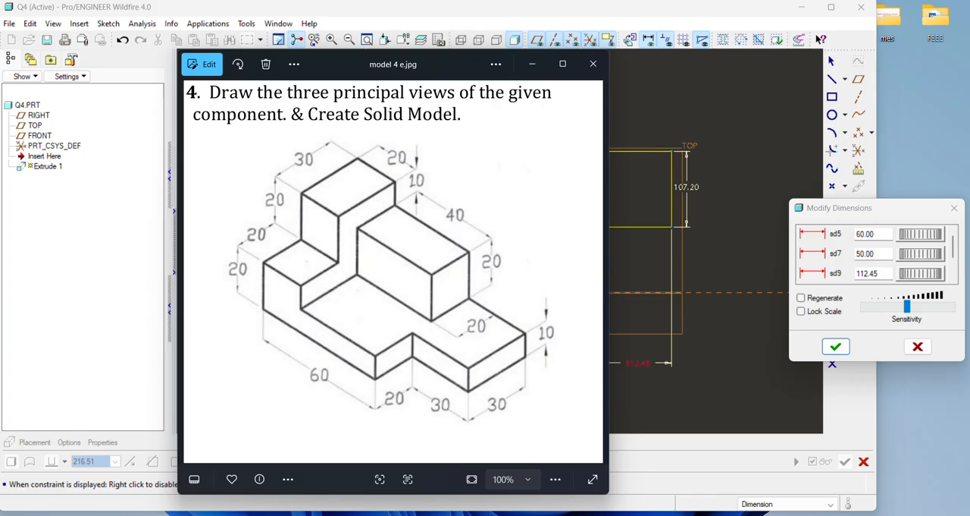
{"action": "left_click", "coordinate": [668, 515]}
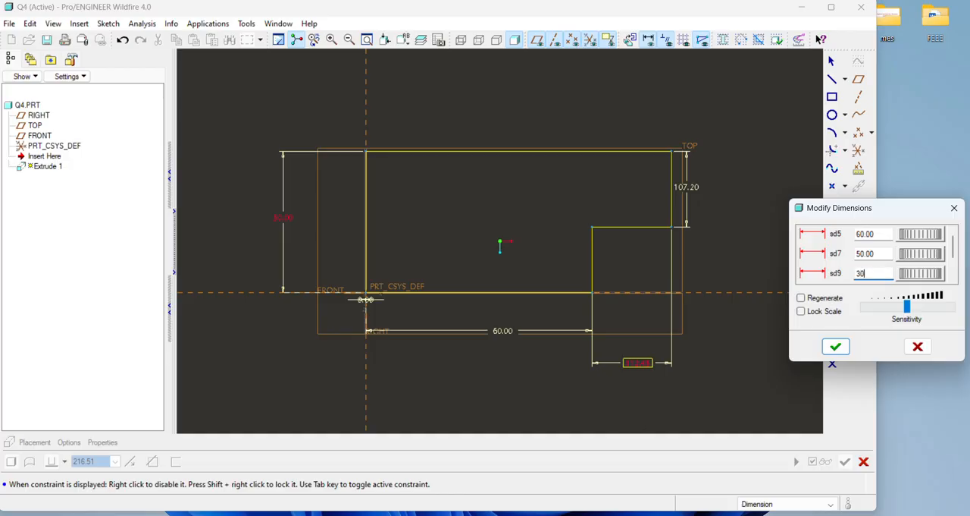
{"action": "key", "text": "Tab"}
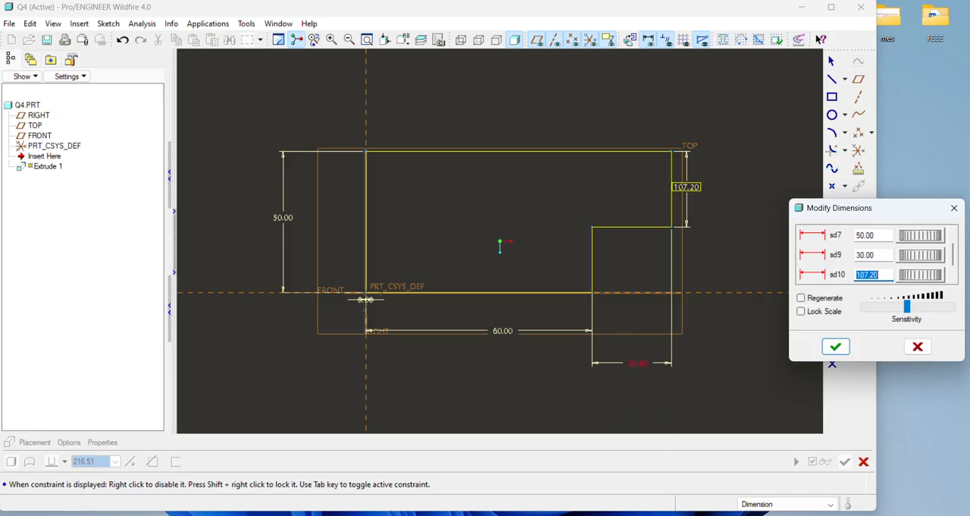
Step: Set the profile's short right vertical edge to 30, apply the dimension changes and finish the sketch
{"action": "left_click", "coordinate": [667, 515]}
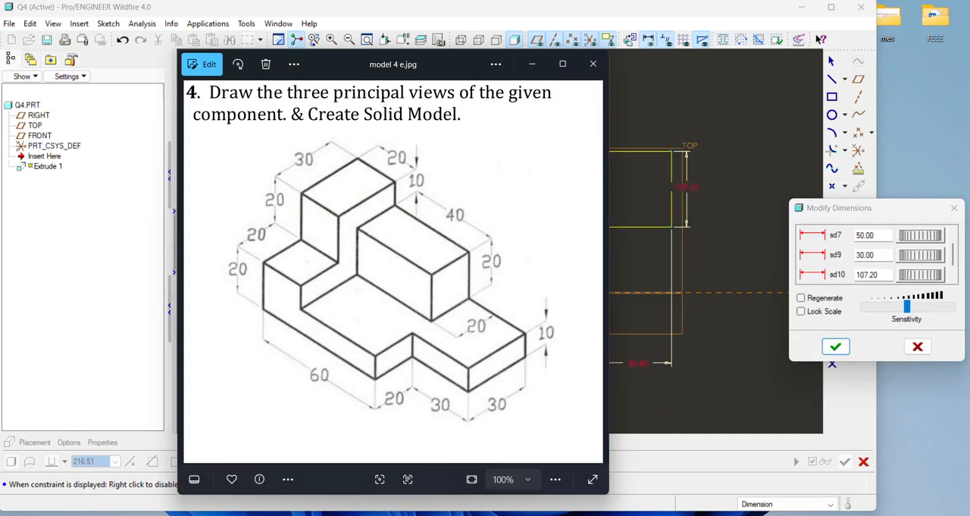
{"action": "left_click", "coordinate": [667, 515]}
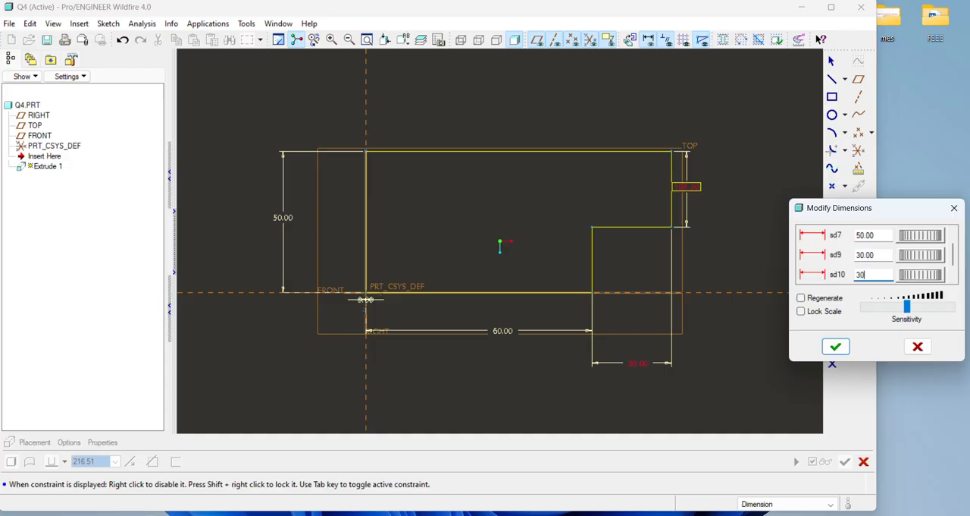
{"action": "left_click", "coordinate": [835, 347]}
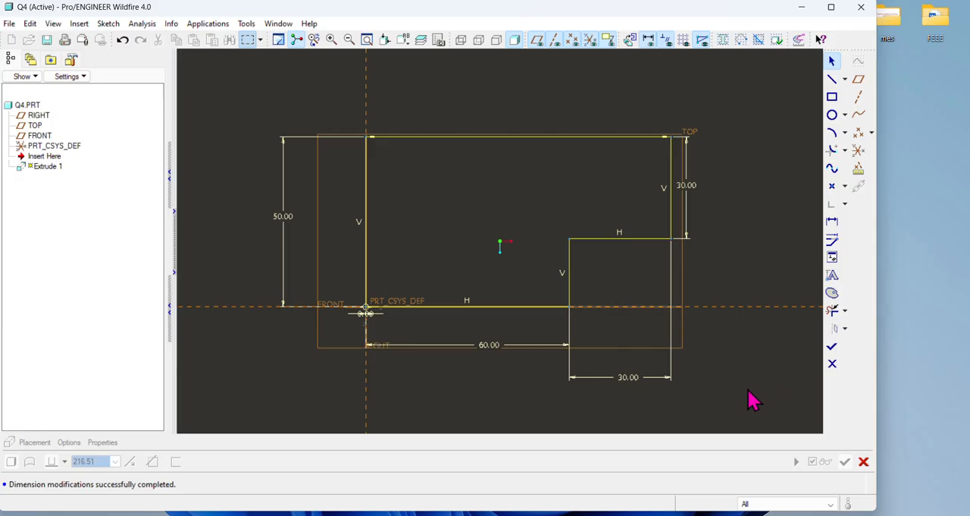
{"action": "left_click", "coordinate": [831, 346]}
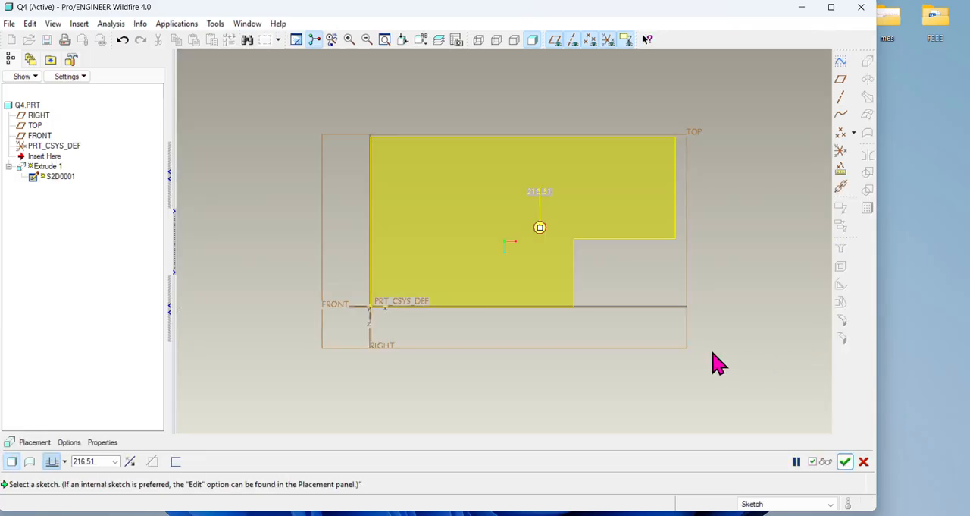
Step: Extrude the notched profile upward to a depth of 10, checking the exercise drawing, and complete the base feature
{"action": "mouse_move", "coordinate": [721, 364]}
{"action": "middle_mouse_down"}
{"action": "mouse_move", "coordinate": [683, 333]}
{"action": "mouse_move", "coordinate": [709, 364]}
{"action": "middle_mouse_up"}
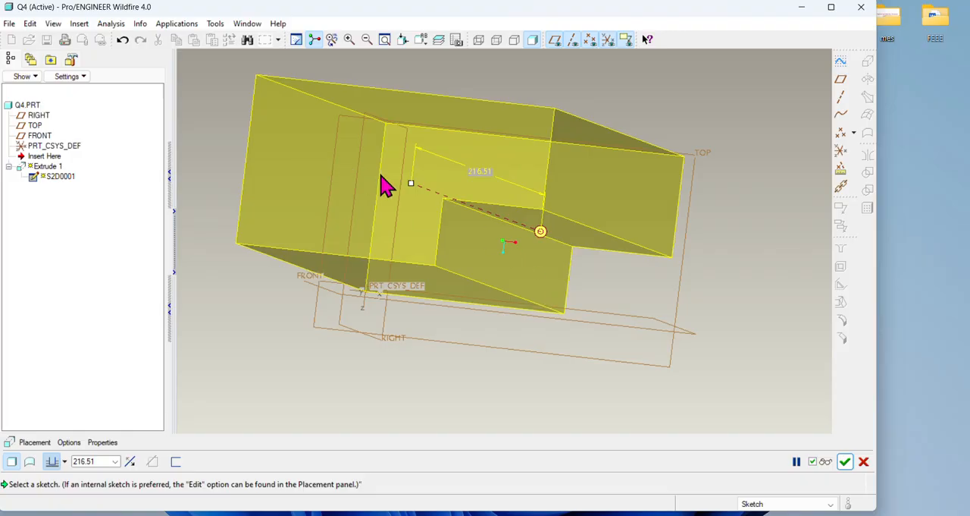
{"action": "left_click_drag", "start_coordinate": [410, 182], "coordinate": [522, 222]}
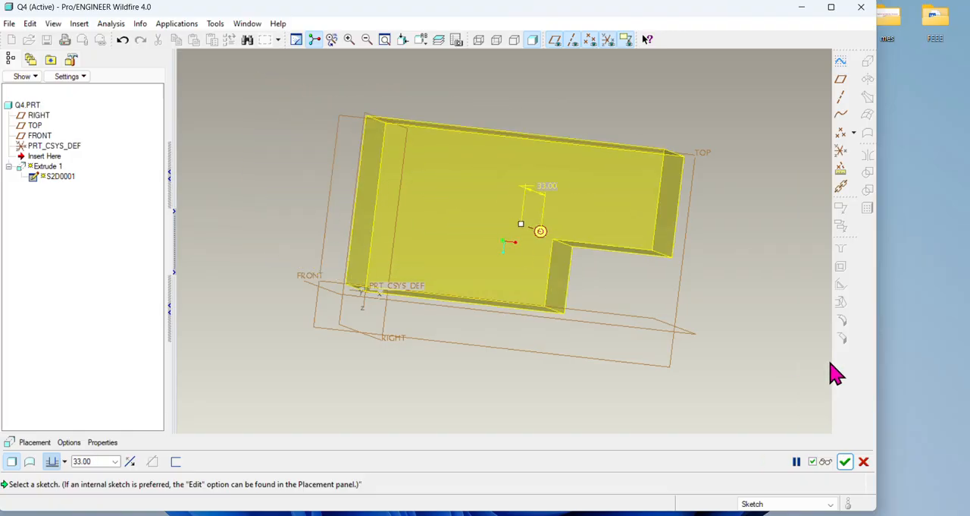
{"action": "middle_click_drag", "start_coordinate": [836, 372], "coordinate": [756, 336]}
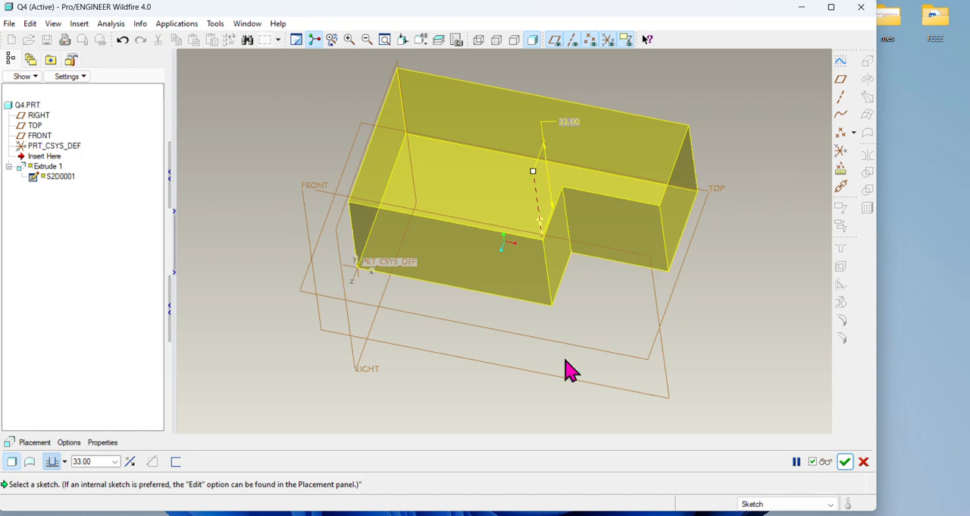
{"action": "double_click", "coordinate": [97, 462]}
{"action": "type", "text": "1"}
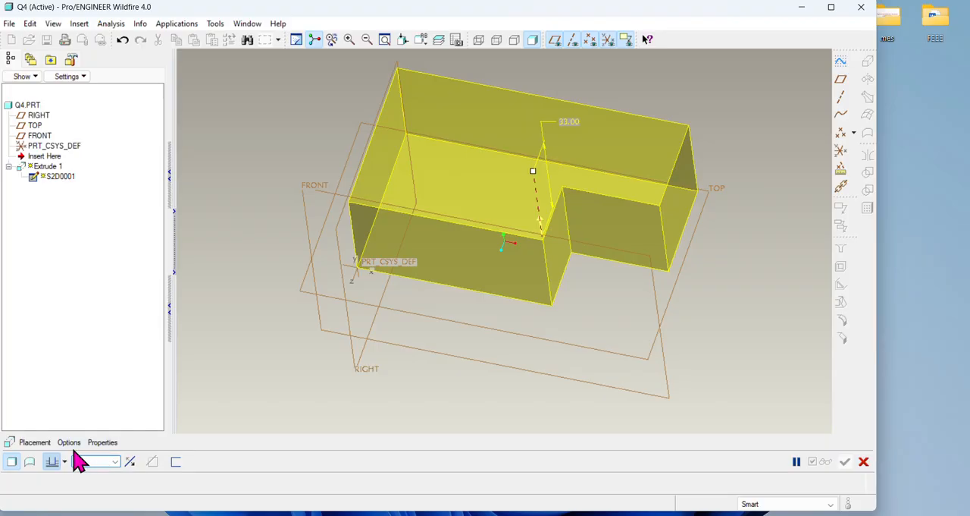
{"action": "type", "text": "0"}
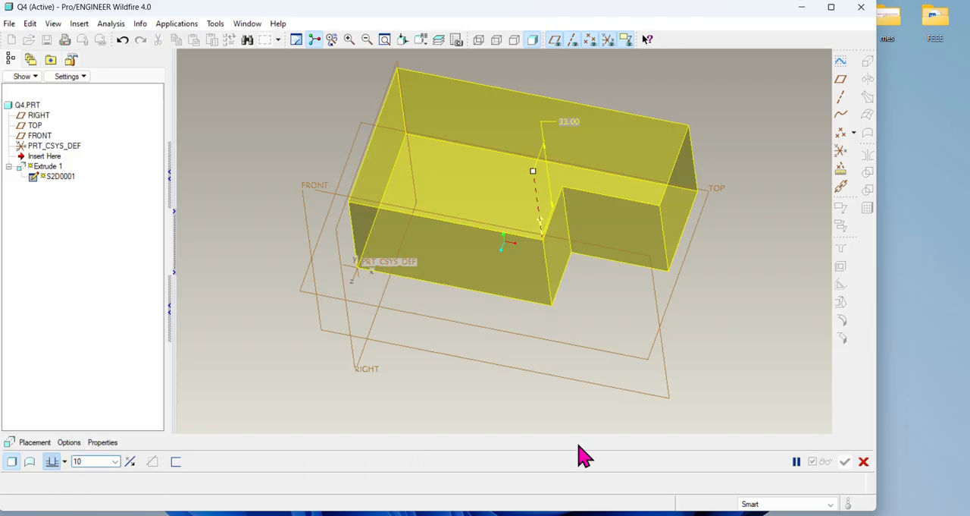
{"action": "key", "text": "Return"}
{"action": "left_click", "coordinate": [624, 514]}
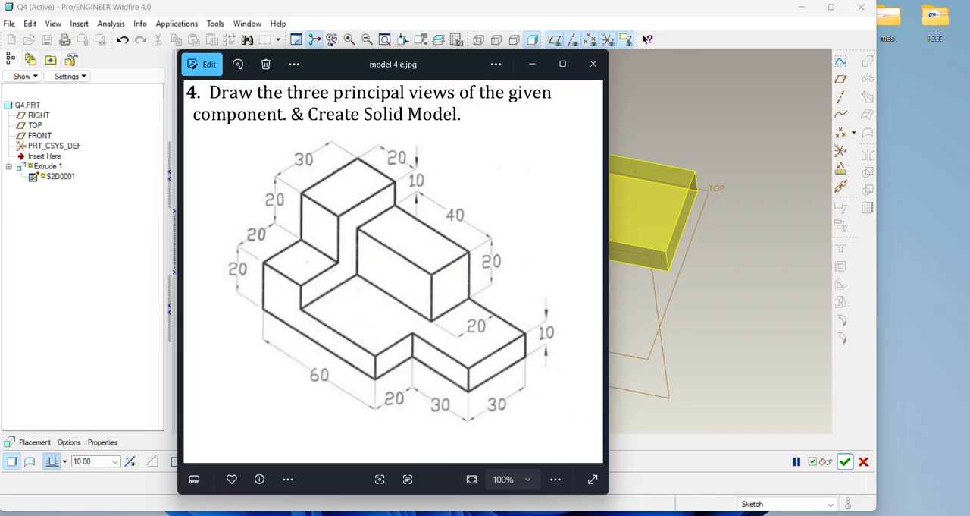
{"action": "left_click", "coordinate": [624, 514]}
{"action": "left_click", "coordinate": [845, 461]}
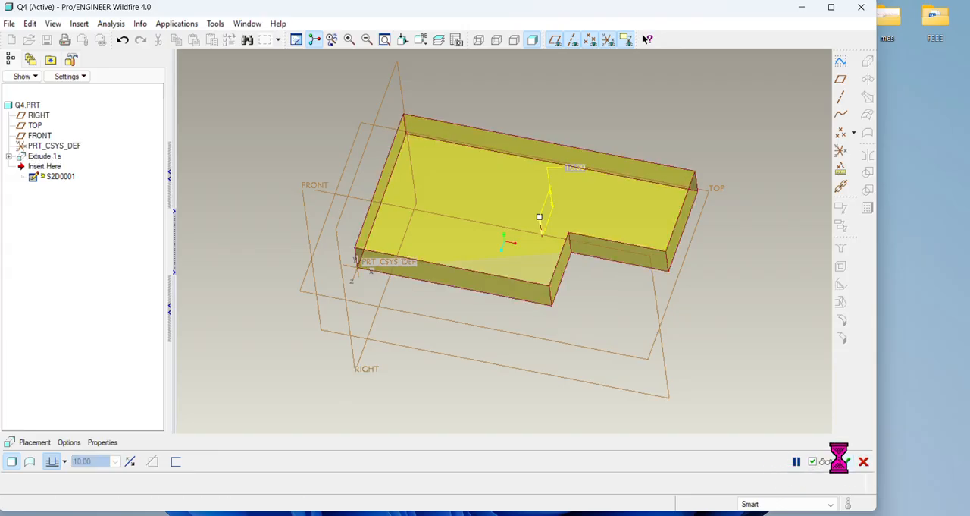
Step: Compare the base plate with the exercise drawing, examining the raised blocks that stand on it
{"action": "left_click", "coordinate": [667, 403]}
{"action": "middle_click_drag", "start_coordinate": [665, 403], "coordinate": [649, 374]}
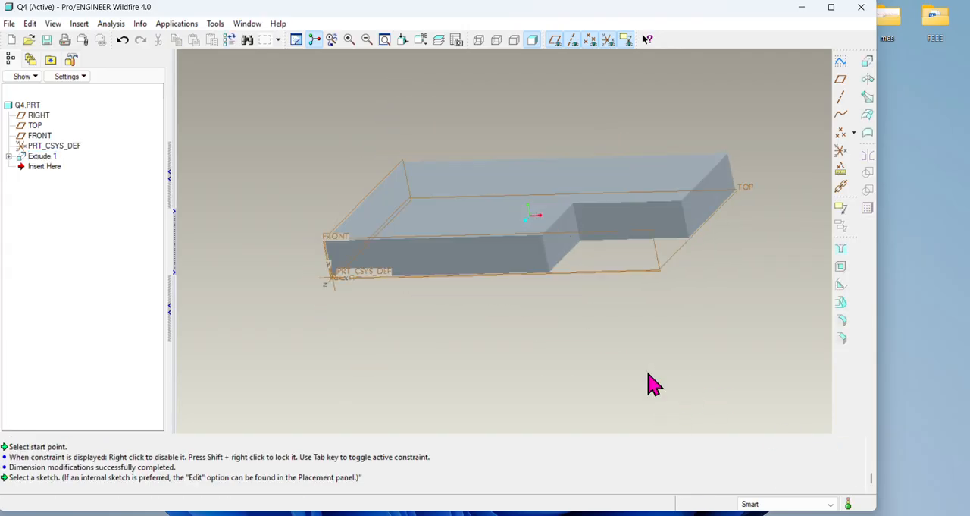
{"action": "left_click", "coordinate": [624, 514]}
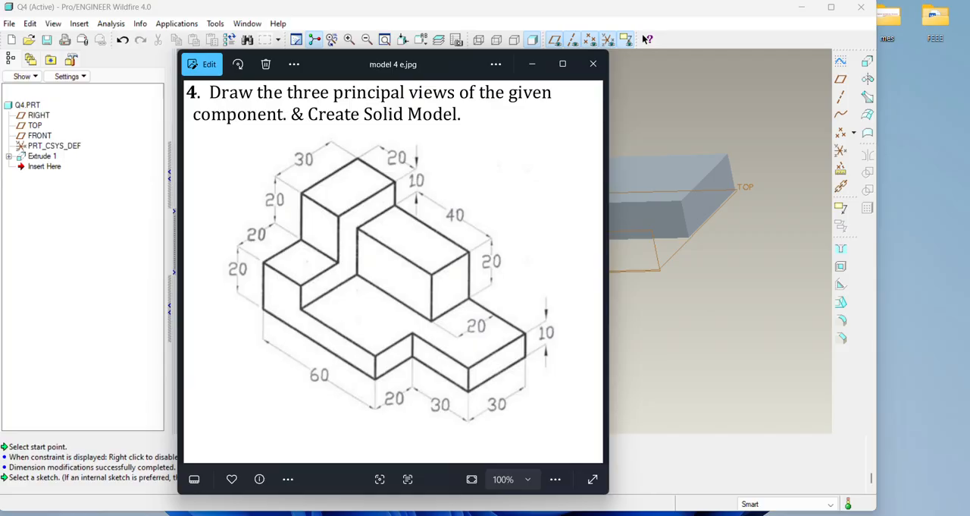
{"action": "left_click", "coordinate": [624, 514]}
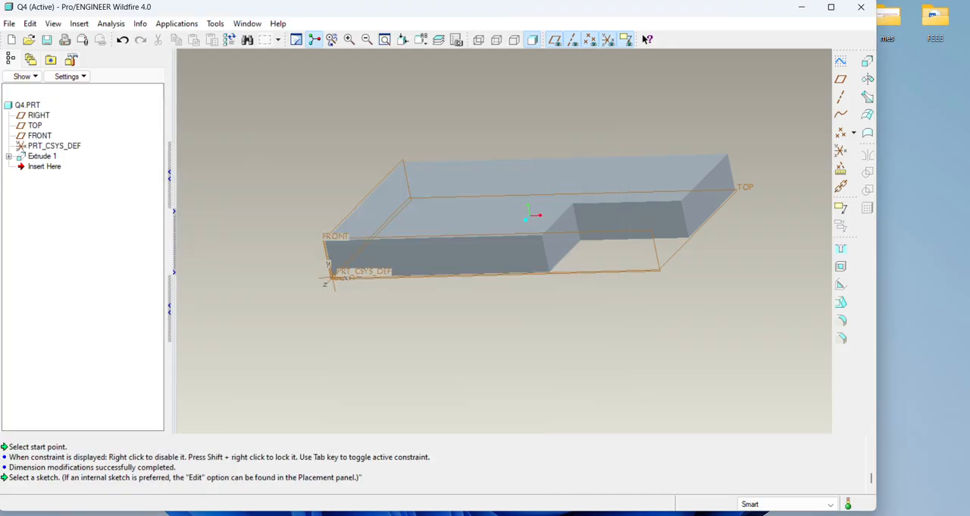
{"action": "left_click", "coordinate": [624, 514]}
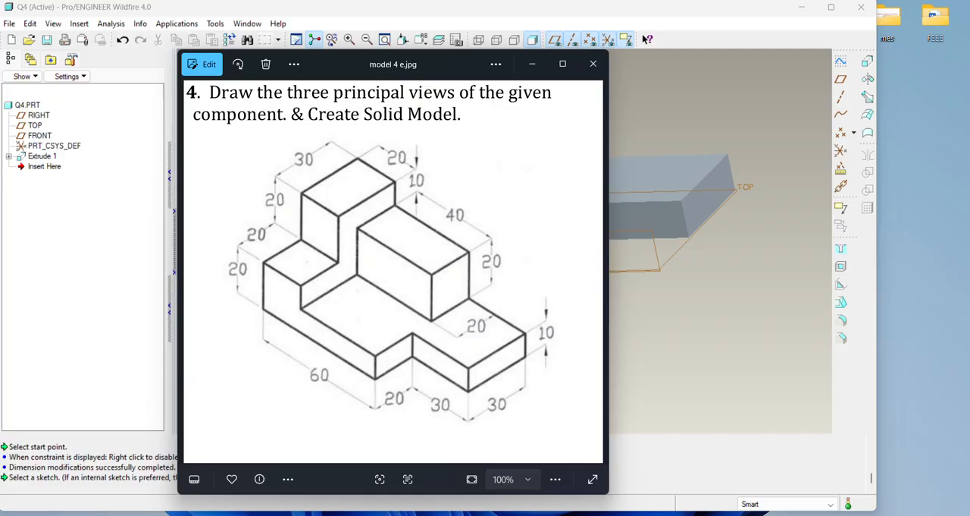
{"action": "left_click", "coordinate": [624, 514]}
{"action": "middle_click_drag", "start_coordinate": [579, 386], "coordinate": [579, 403]}
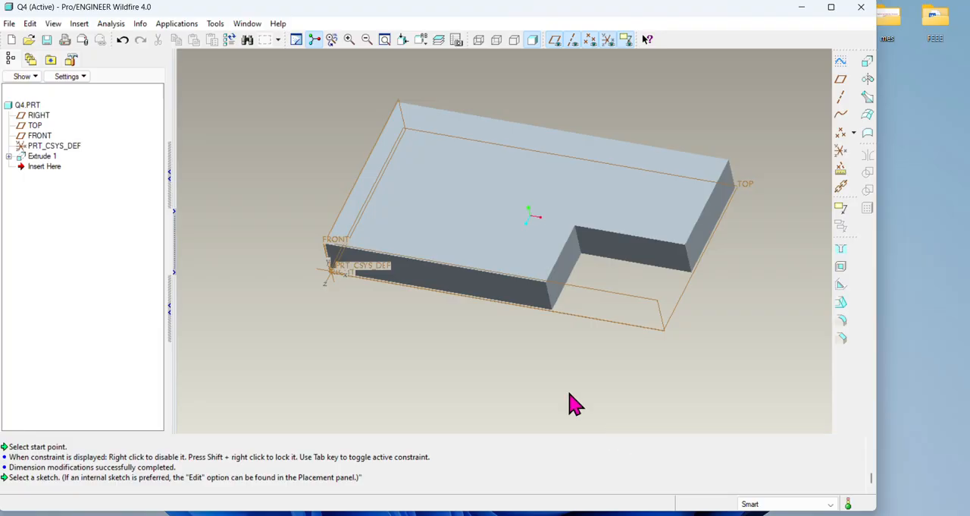
{"action": "left_click", "coordinate": [624, 514]}
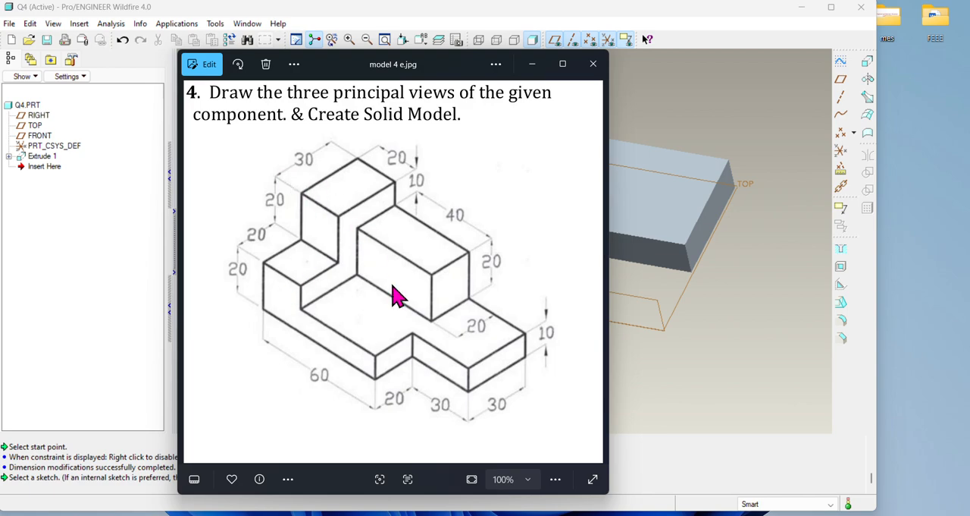
{"action": "left_click", "coordinate": [614, 514]}
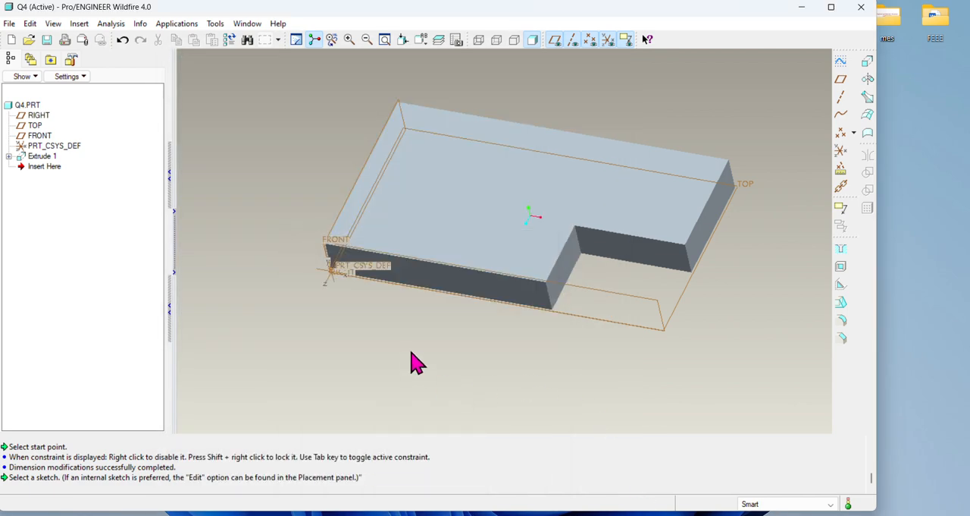
Step: Start a second extrusion and open its internal sketch on the base's end face opposite the notch
{"action": "middle_click_drag", "start_coordinate": [414, 363], "coordinate": [466, 323]}
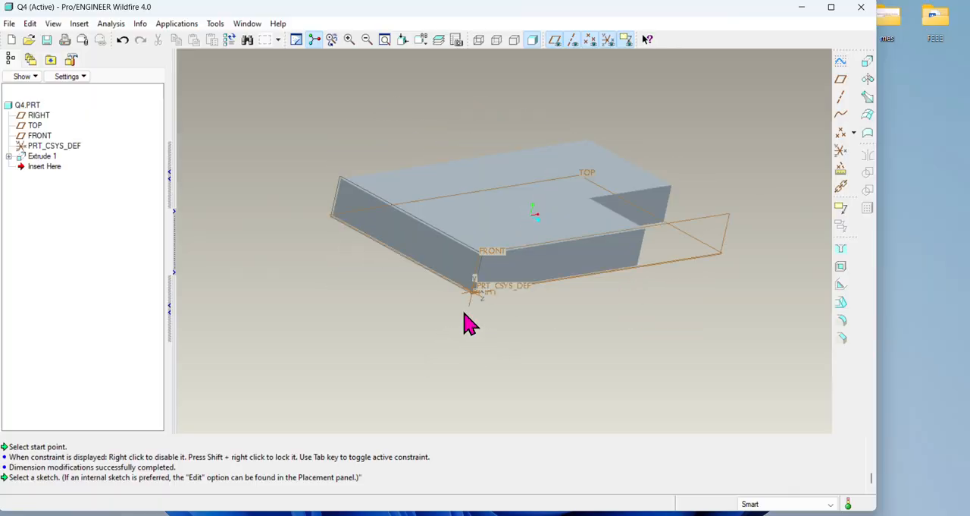
{"action": "left_click", "coordinate": [867, 60]}
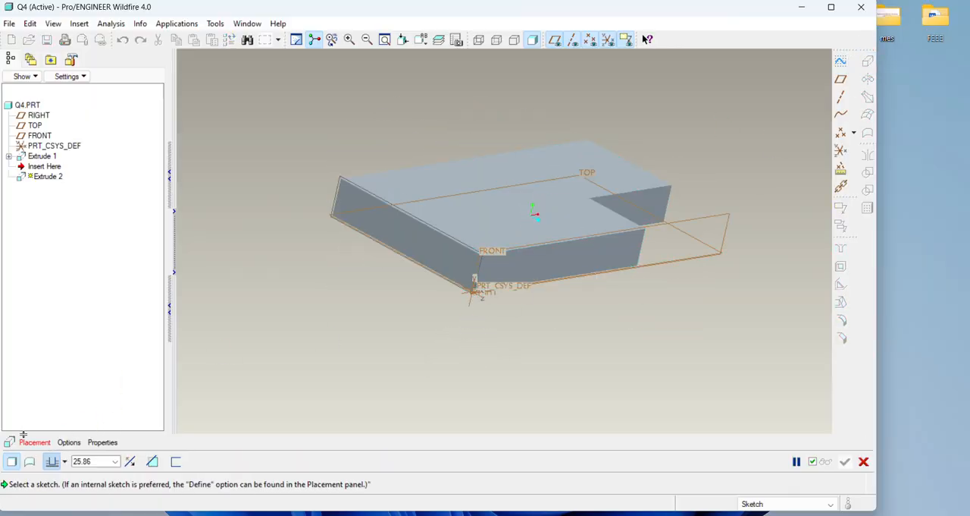
{"action": "left_click", "coordinate": [34, 441]}
{"action": "left_click", "coordinate": [136, 421]}
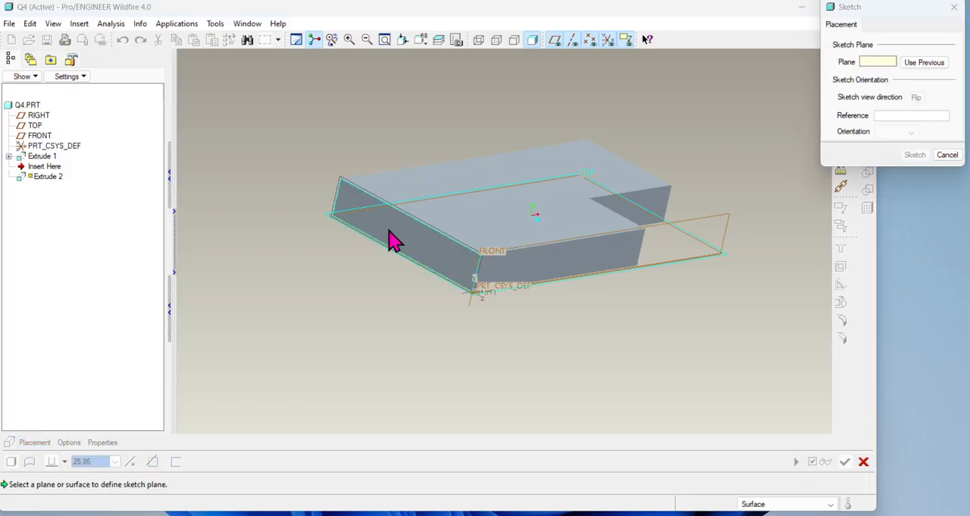
{"action": "left_click", "coordinate": [393, 241]}
{"action": "left_click", "coordinate": [915, 157]}
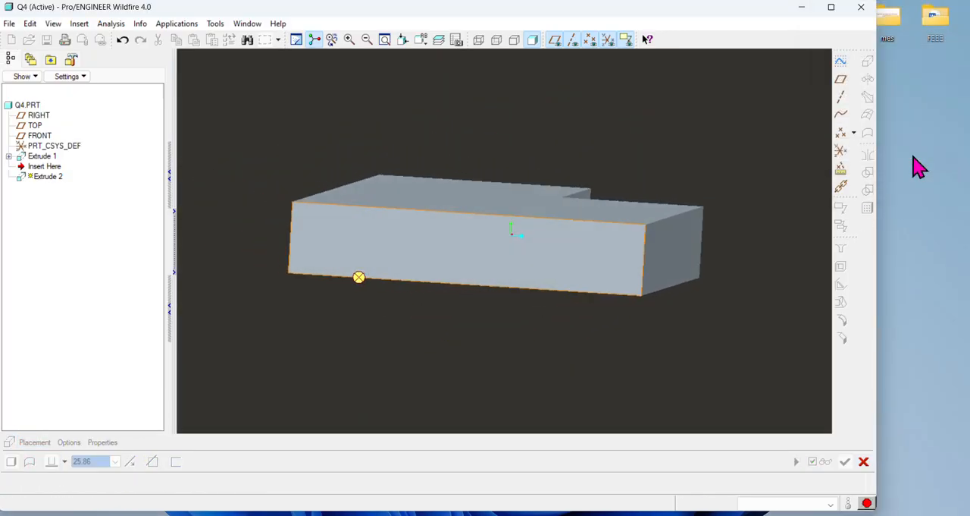
{"action": "scroll", "coordinate": [589, 314], "scroll_direction": "up", "scroll_amount": 2}
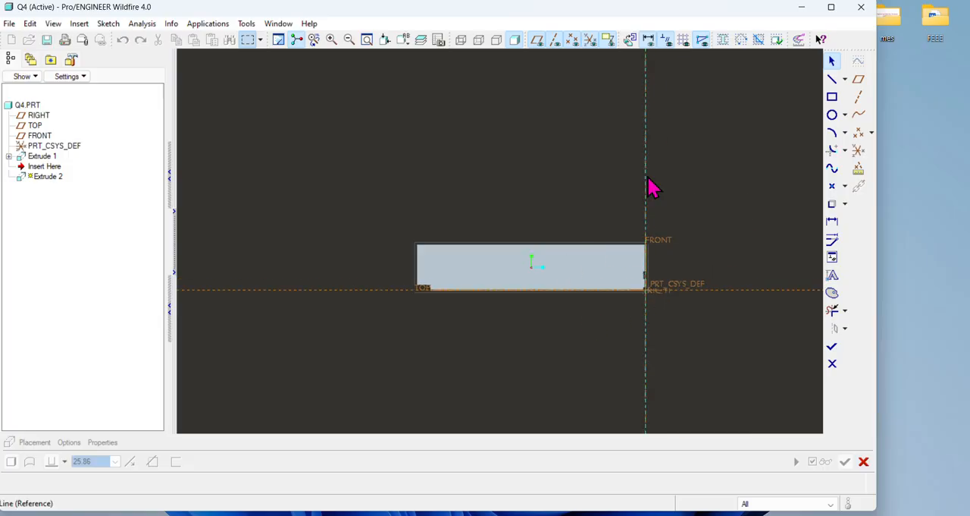
Step: Add the top edge and the edge opposite the FRONT plane of the base's end face as sketch references
{"action": "left_click", "coordinate": [108, 23]}
{"action": "left_click", "coordinate": [121, 76]}
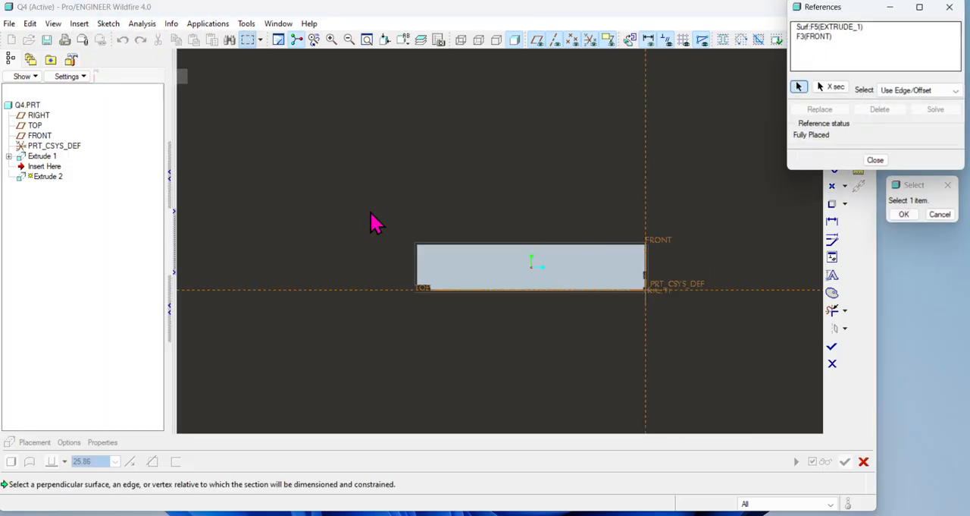
{"action": "left_click", "coordinate": [466, 244]}
{"action": "left_click", "coordinate": [416, 265]}
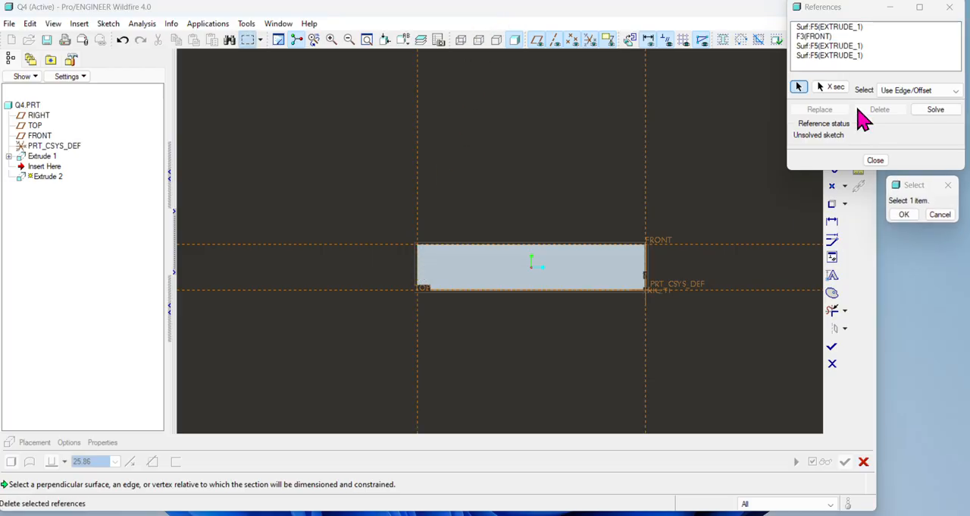
{"action": "left_click", "coordinate": [875, 160]}
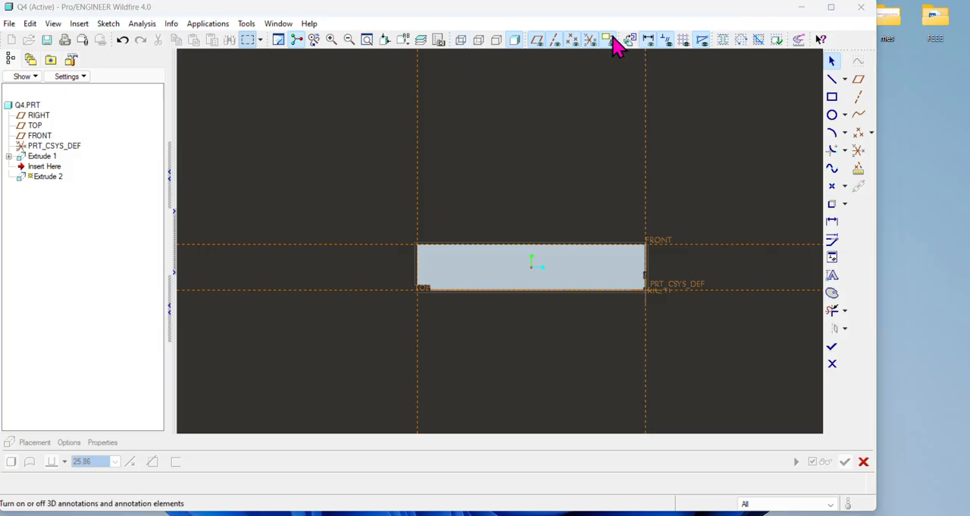
Step: Switch the display to hidden line and add the notch's inner vertical edge as a sketch reference
{"action": "left_click_drag", "start_coordinate": [755, 4], "coordinate": [756, 9]}
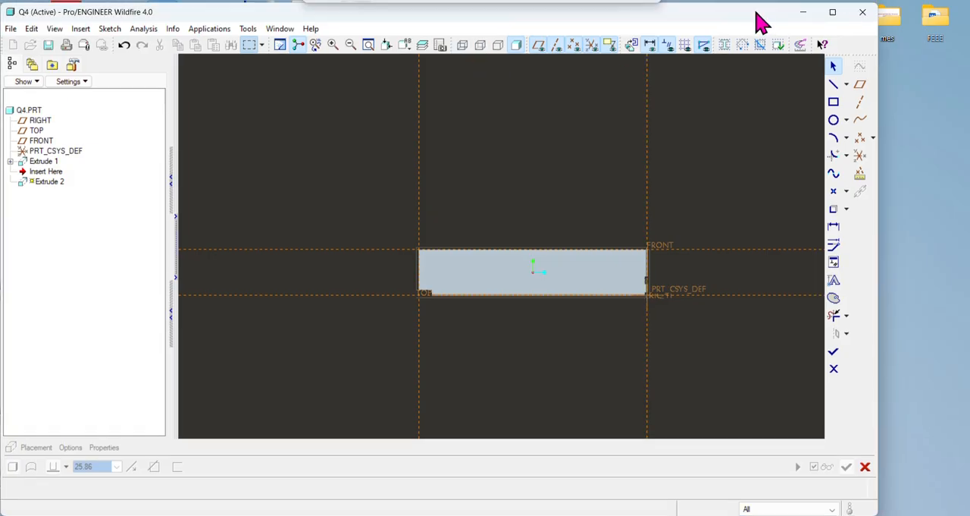
{"action": "left_click", "coordinate": [479, 44]}
{"action": "scroll", "coordinate": [538, 252], "scroll_direction": "down", "scroll_amount": 1}
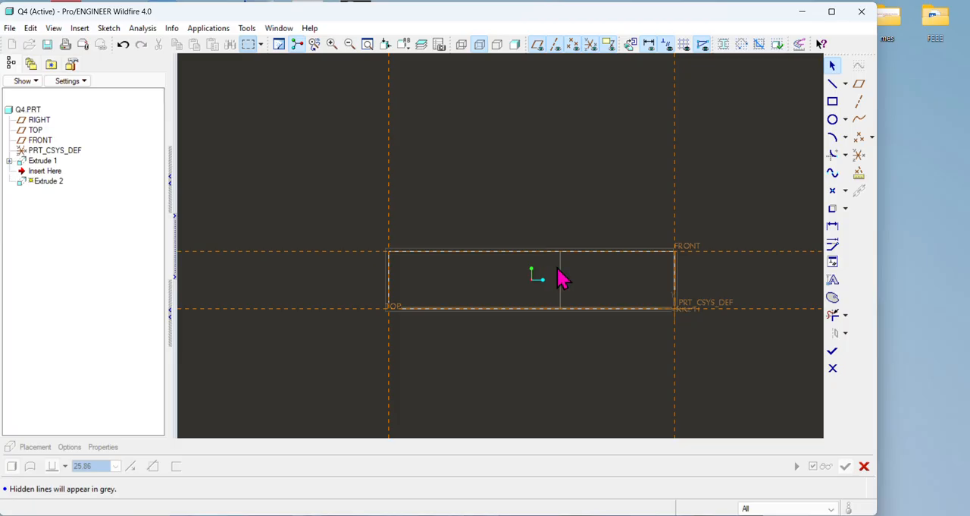
{"action": "left_click", "coordinate": [114, 31]}
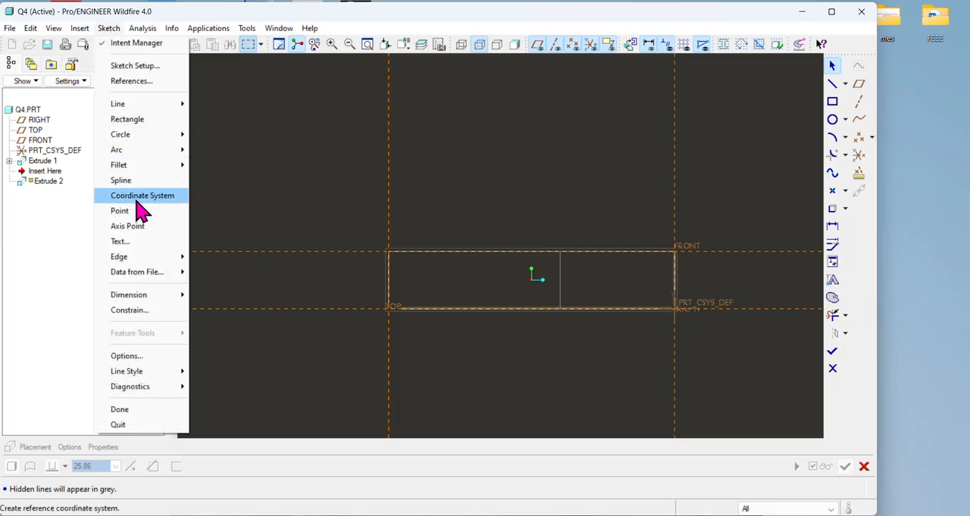
{"action": "left_click", "coordinate": [130, 80]}
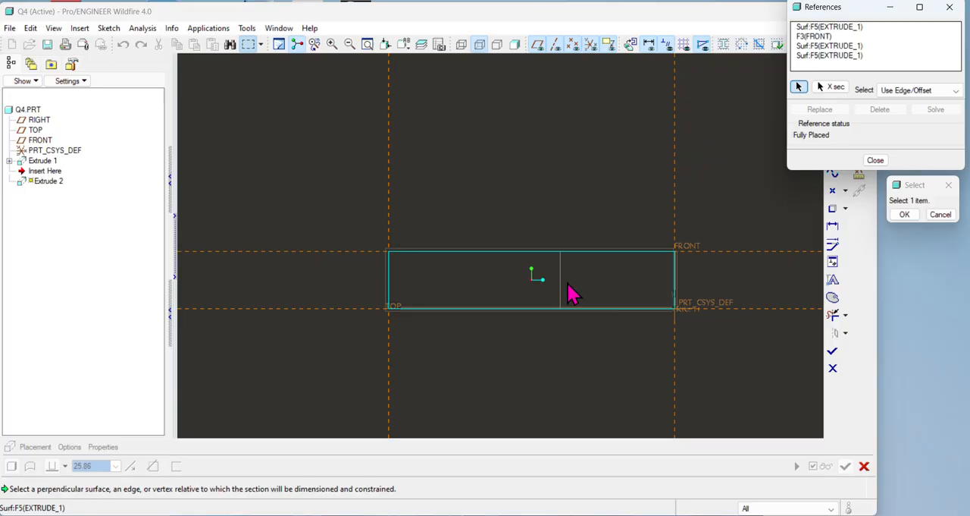
{"action": "left_click", "coordinate": [562, 282]}
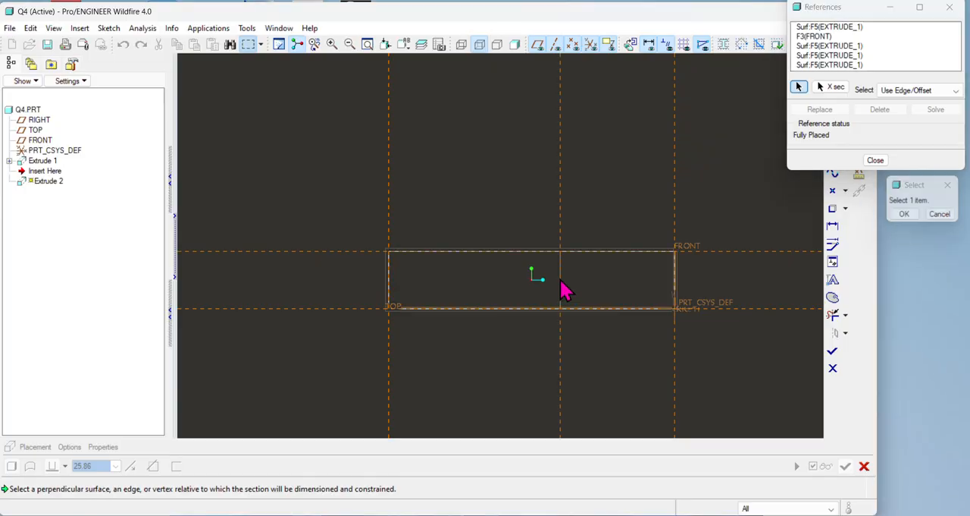
{"action": "left_click", "coordinate": [879, 161]}
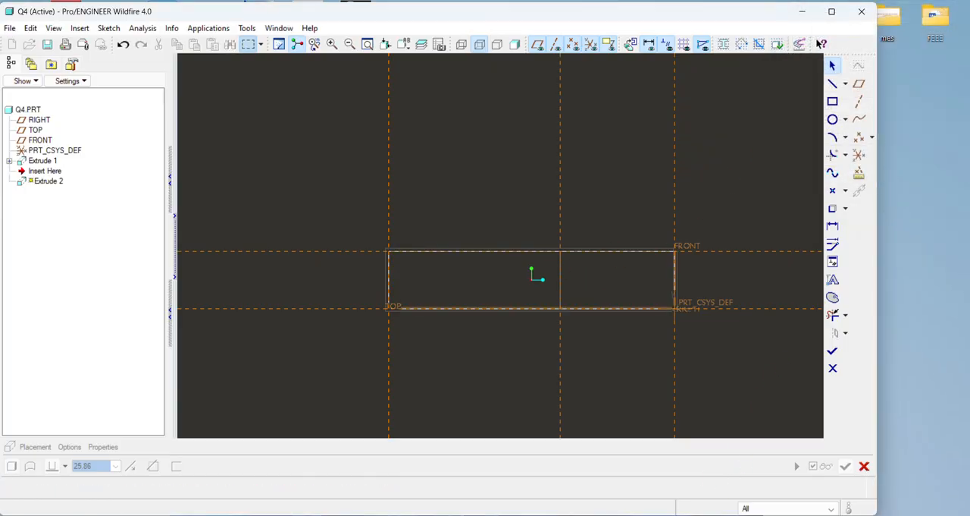
Step: Compare the base's orientation with the exercise drawing, examining the end face from which the raised stepped block rises
{"action": "key", "text": "alt+Tab"}
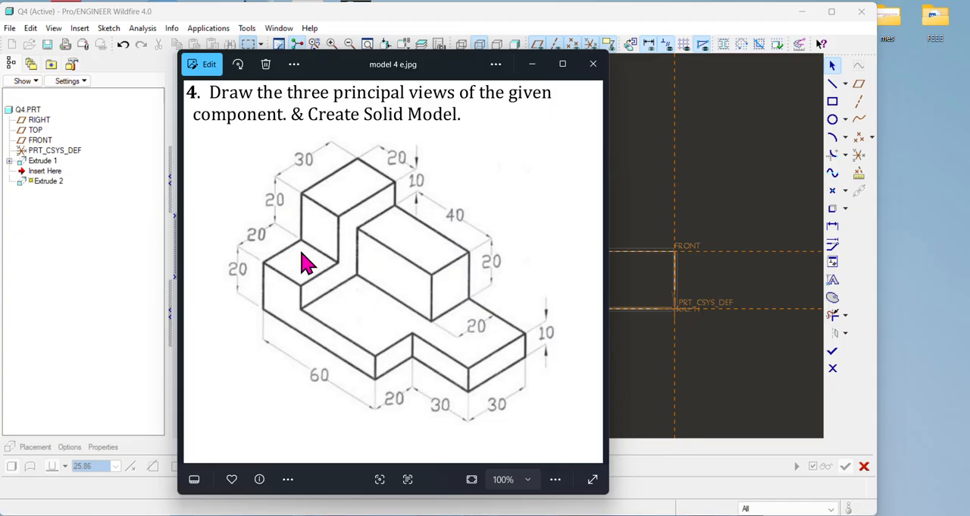
{"action": "left_click", "coordinate": [641, 334]}
{"action": "middle_click_drag", "start_coordinate": [591, 301], "coordinate": [585, 319]}
{"action": "left_click", "coordinate": [657, 515]}
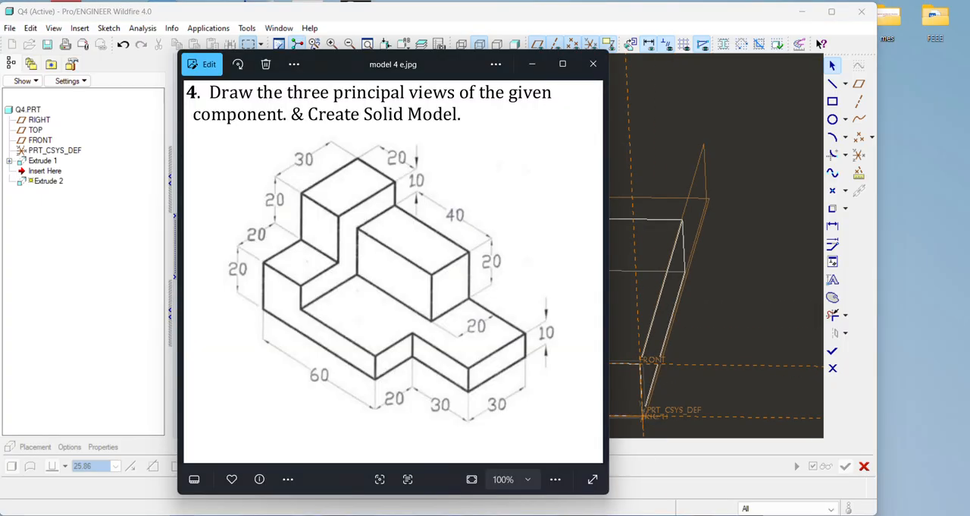
{"action": "left_click", "coordinate": [655, 514]}
{"action": "middle_click_drag", "start_coordinate": [715, 378], "coordinate": [666, 402]}
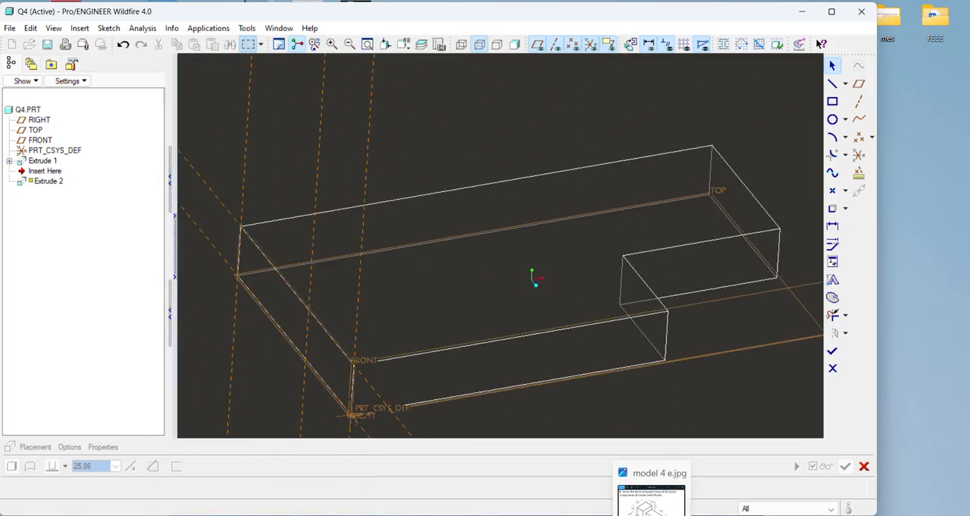
{"action": "left_click", "coordinate": [653, 513]}
{"action": "left_click", "coordinate": [654, 515]}
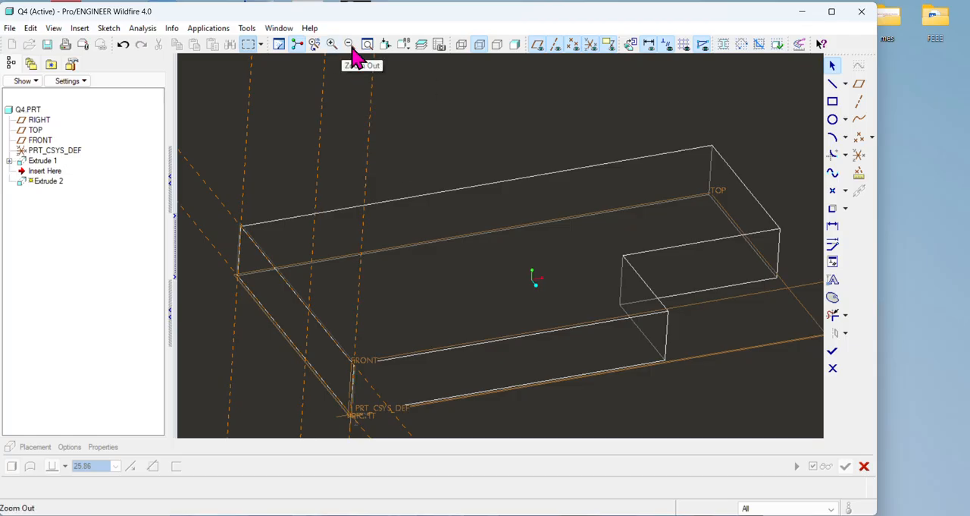
Step: Orient the sketching plane parallel to the screen, leaving free space above the base's end face
{"action": "left_click", "coordinate": [632, 47]}
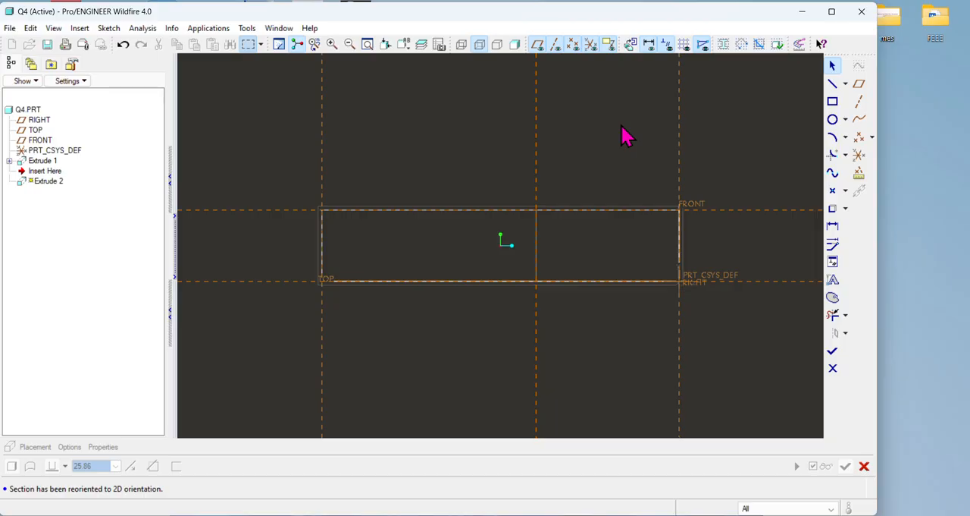
{"action": "scroll", "coordinate": [626, 160], "scroll_direction": "down", "scroll_amount": 3}
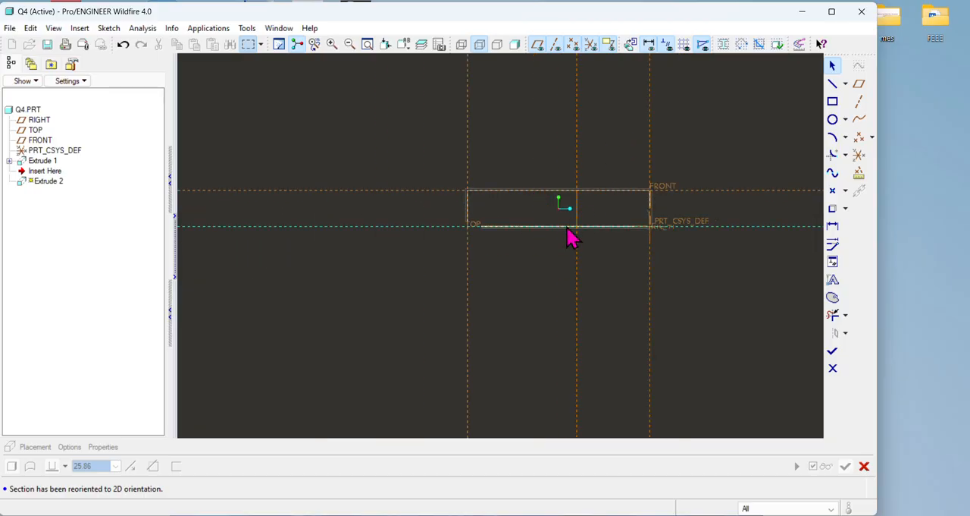
{"action": "left_click", "coordinate": [368, 44]}
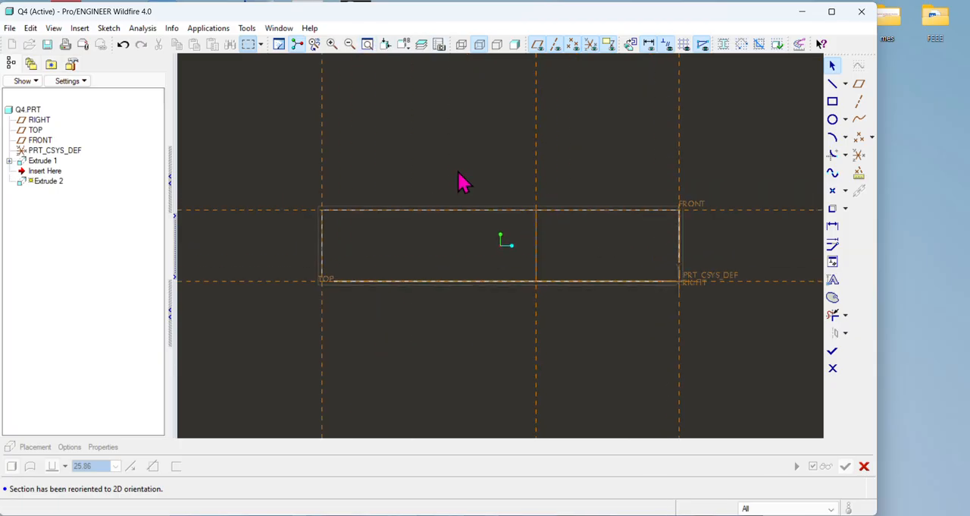
{"action": "scroll", "coordinate": [459, 172], "scroll_direction": "down", "scroll_amount": 3}
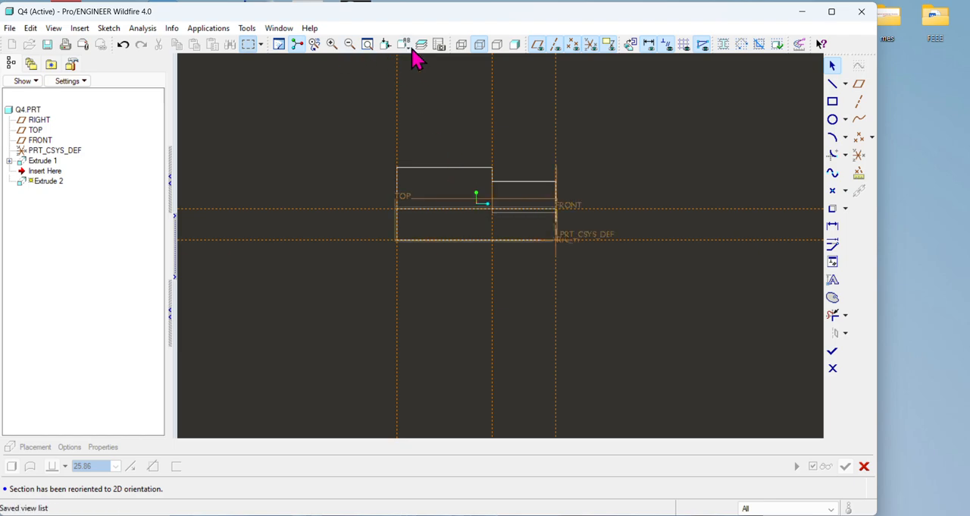
{"action": "left_click", "coordinate": [632, 45]}
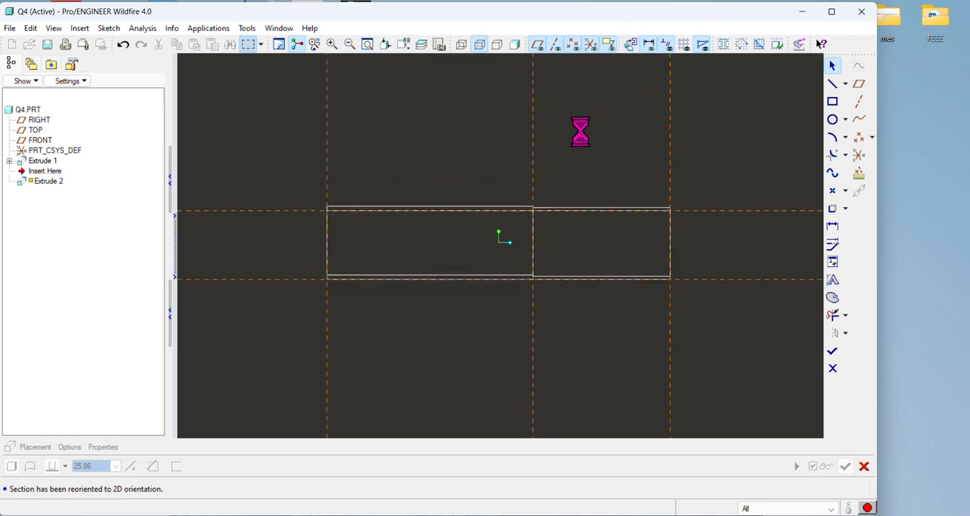
{"action": "scroll", "coordinate": [575, 125], "scroll_direction": "down", "scroll_amount": 1}
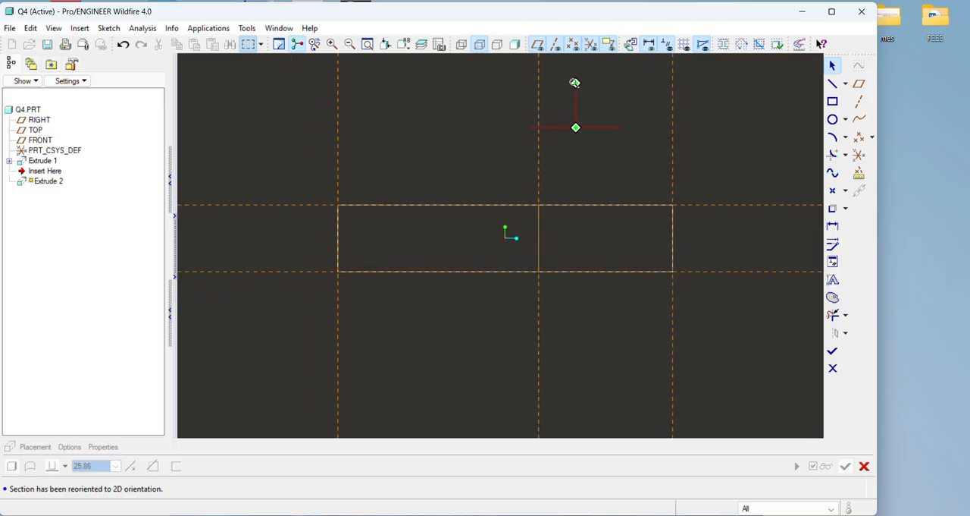
{"action": "left_click", "coordinate": [568, 104]}
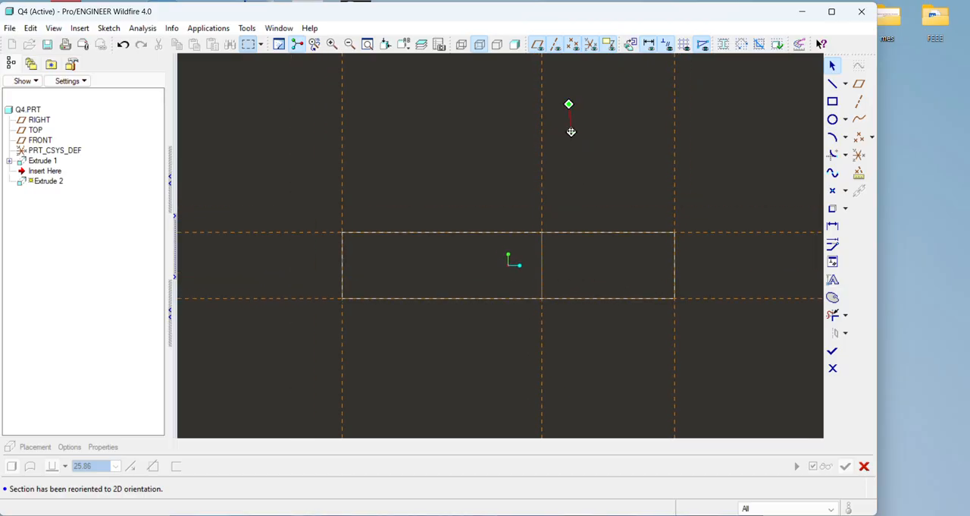
{"action": "middle_click_drag", "start_coordinate": [561, 216], "coordinate": [560, 217], "text": "shift"}
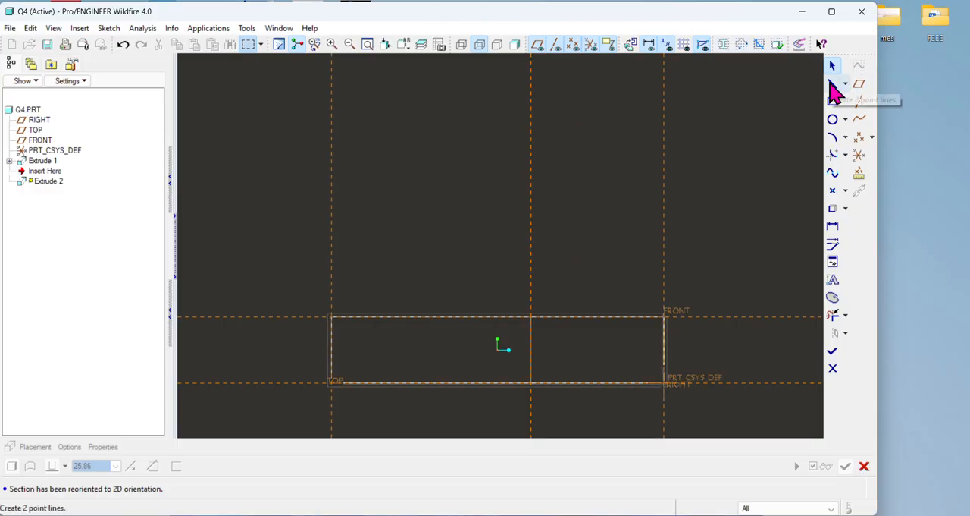
Step: Sketch a closed stepped profile on the base's top edge, about 27 high, stepping down about 13 at the notch reference
{"action": "key", "text": "alt+Tab"}
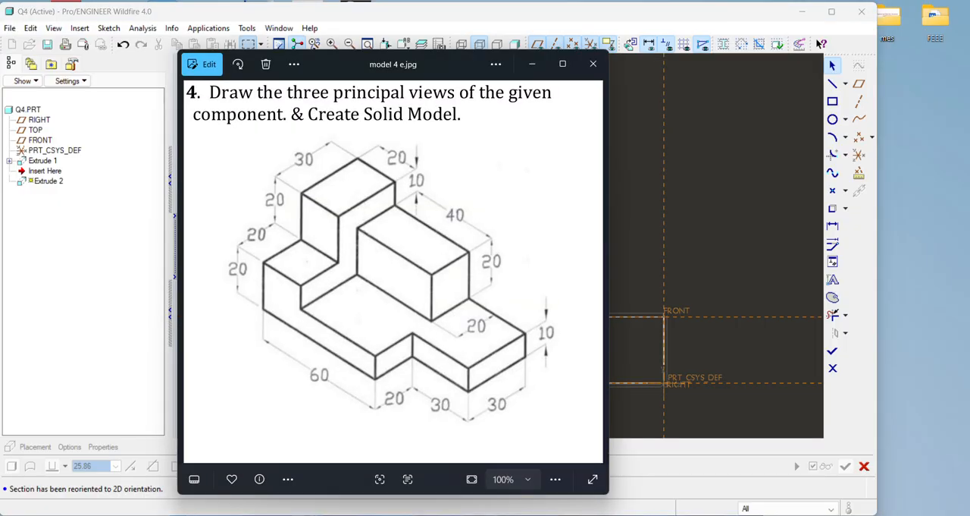
{"action": "key", "text": "alt+Tab"}
{"action": "left_click", "coordinate": [834, 84]}
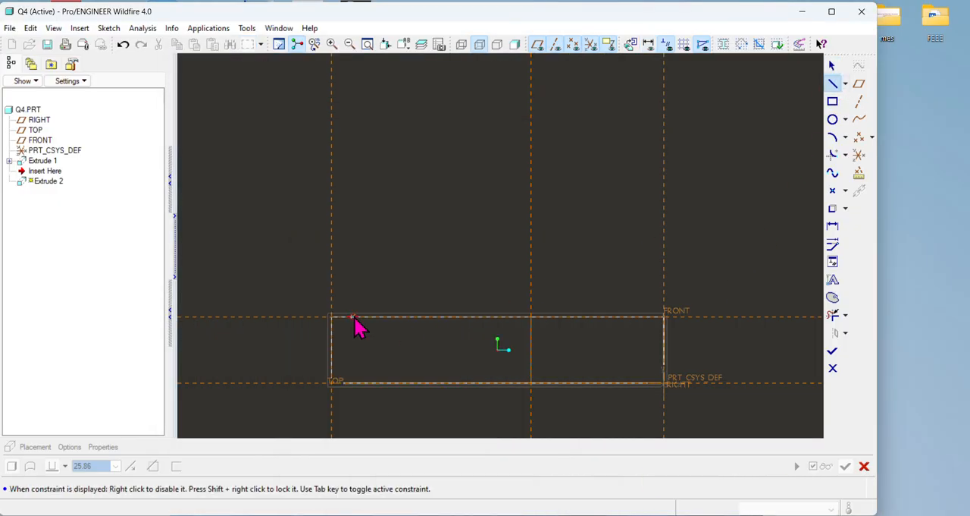
{"action": "left_click", "coordinate": [331, 316]}
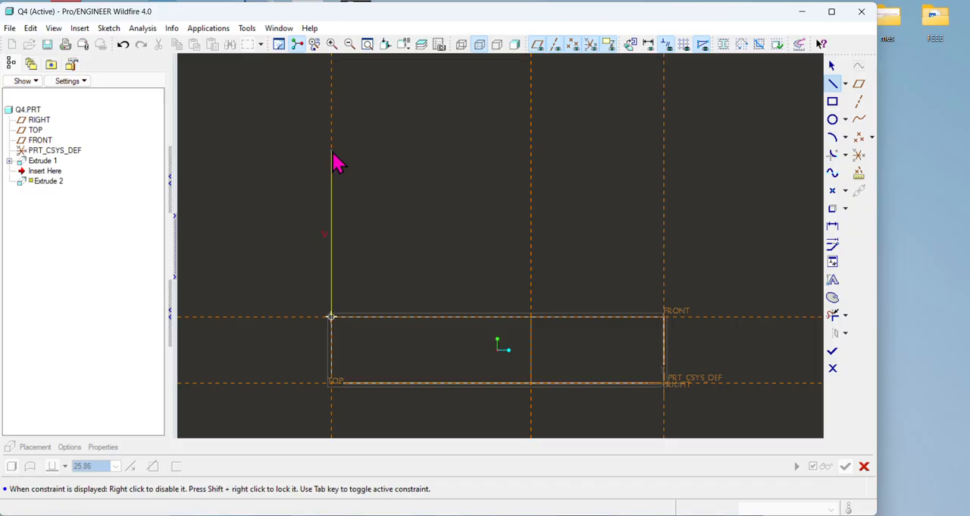
{"action": "left_click", "coordinate": [331, 138]}
{"action": "left_click", "coordinate": [530, 138]}
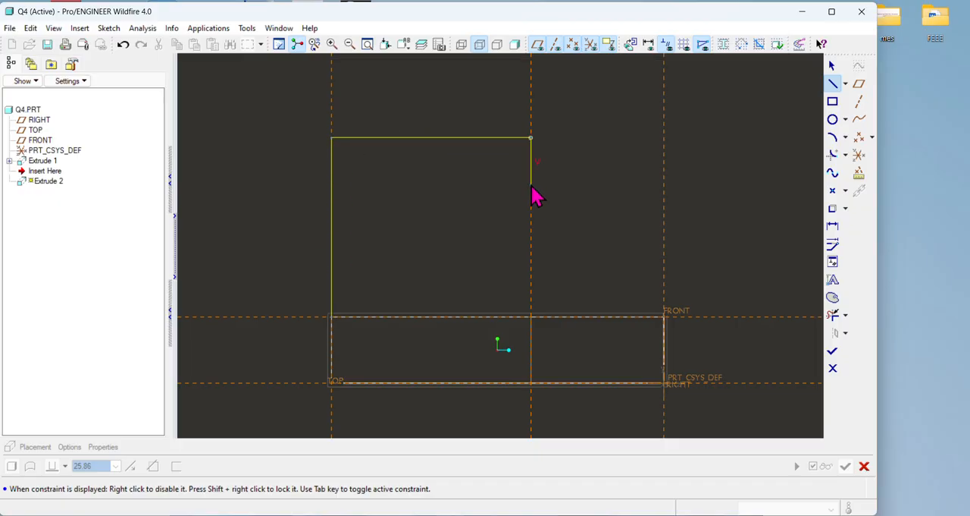
{"action": "left_click", "coordinate": [531, 225]}
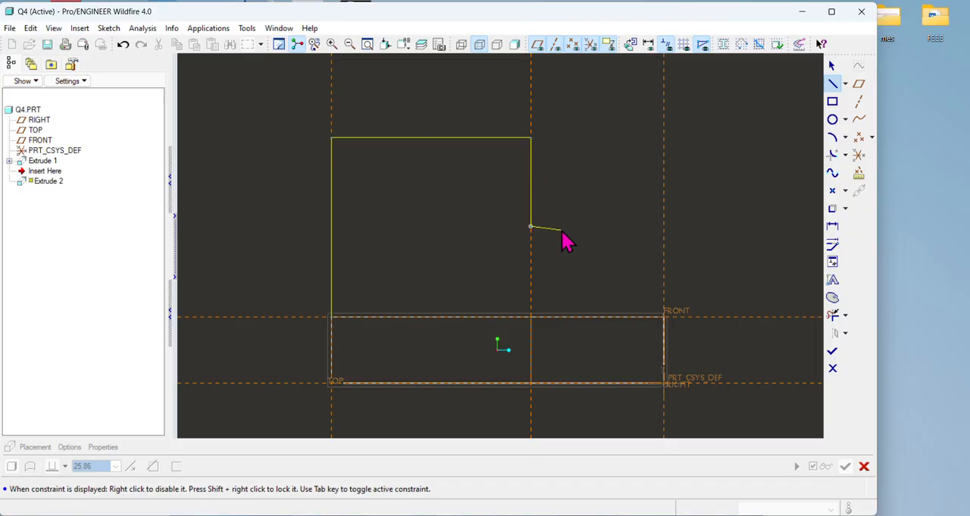
{"action": "left_click", "coordinate": [665, 229]}
{"action": "left_click", "coordinate": [663, 316]}
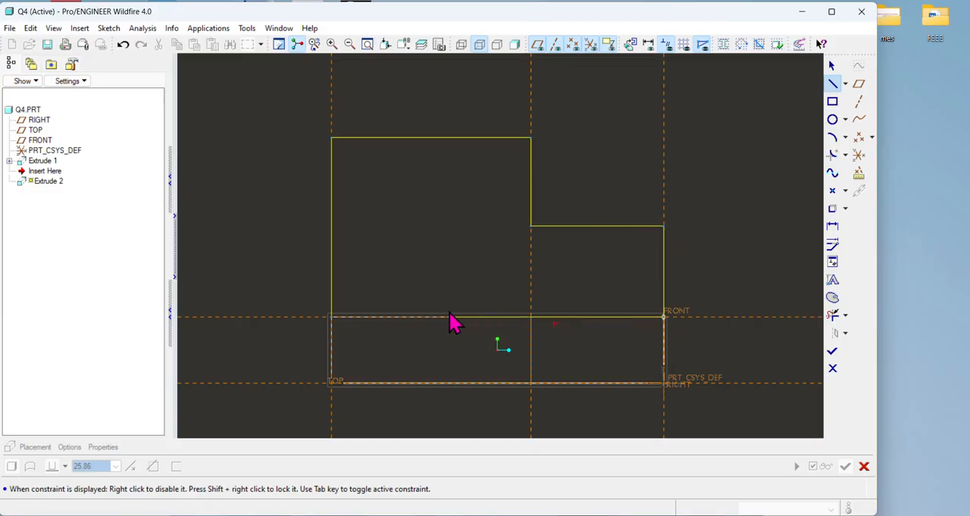
{"action": "left_click", "coordinate": [331, 316]}
{"action": "middle_click", "coordinate": [409, 250]}
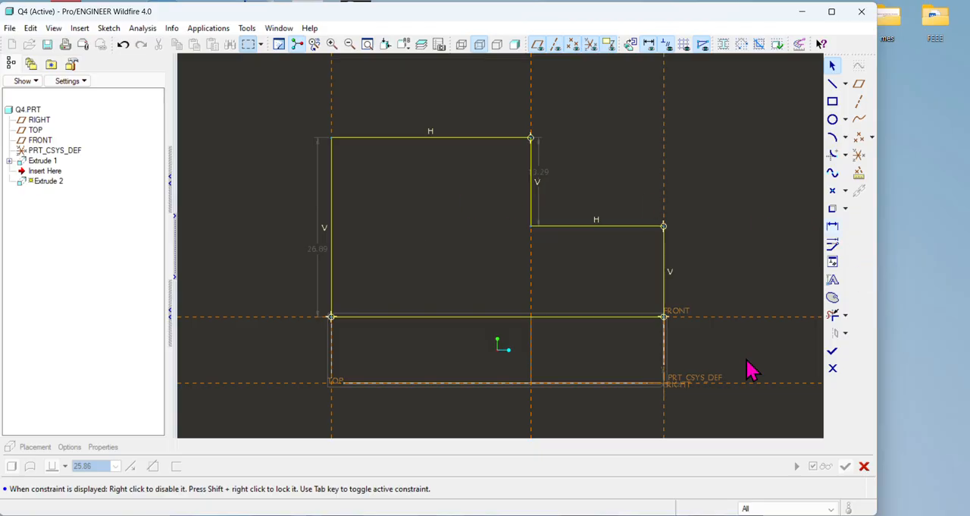
Step: Dimension the lower step's top edge from the base's bottom edge and set it to 20, checking the exercise drawing
{"action": "left_click", "coordinate": [651, 514]}
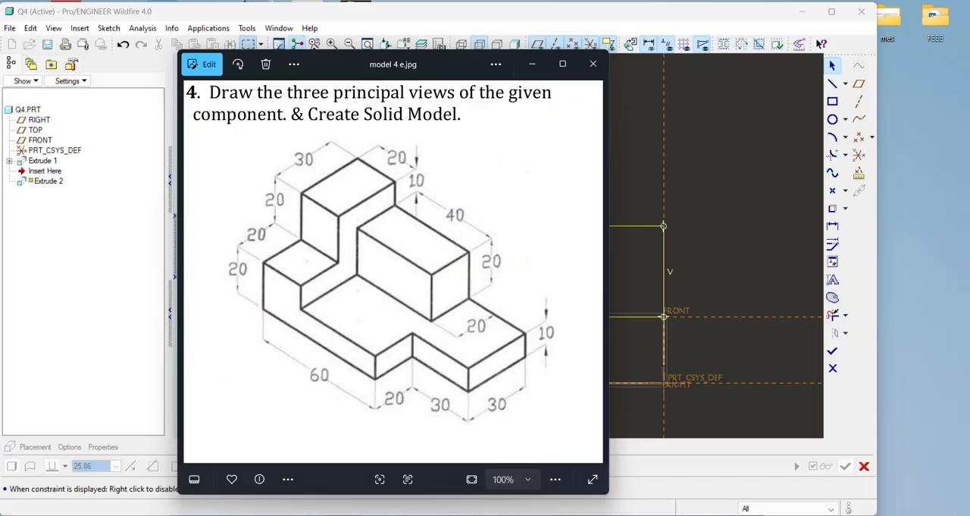
{"action": "left_click", "coordinate": [652, 515]}
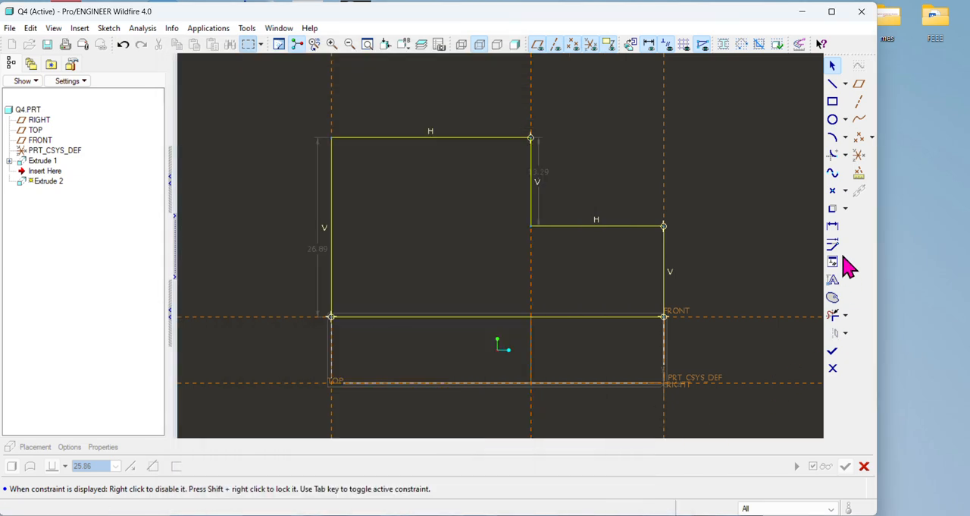
{"action": "left_click", "coordinate": [833, 225]}
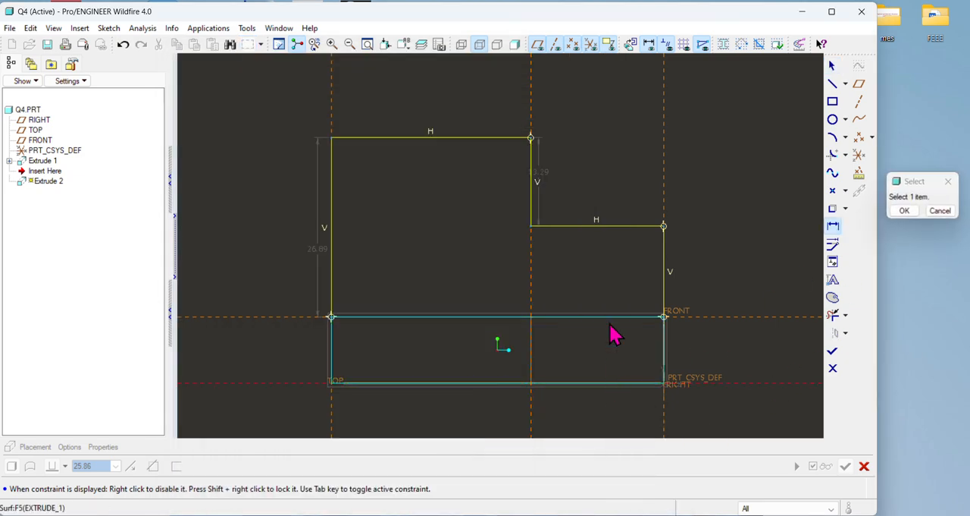
{"action": "left_click", "coordinate": [615, 227]}
{"action": "middle_click", "coordinate": [753, 331]}
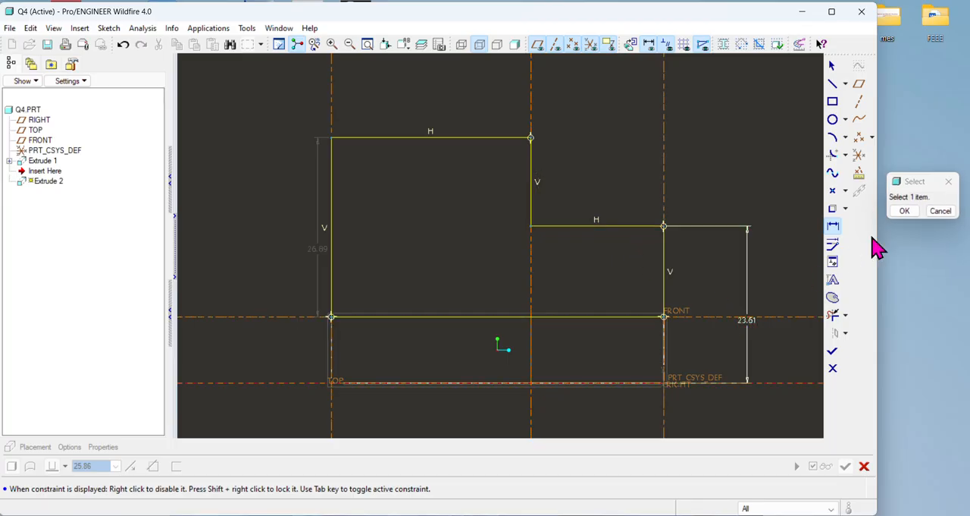
{"action": "left_click", "coordinate": [905, 212]}
{"action": "double_click", "coordinate": [746, 319]}
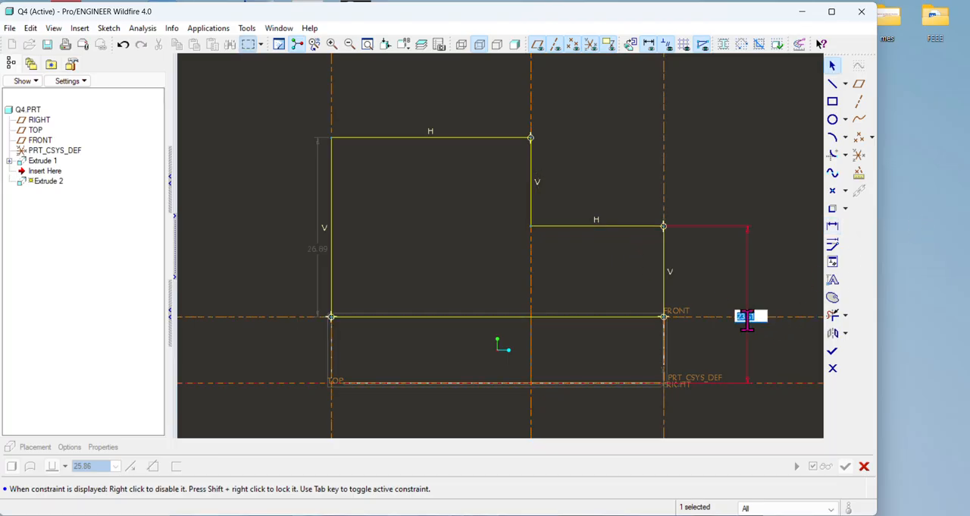
{"action": "key", "text": "Return"}
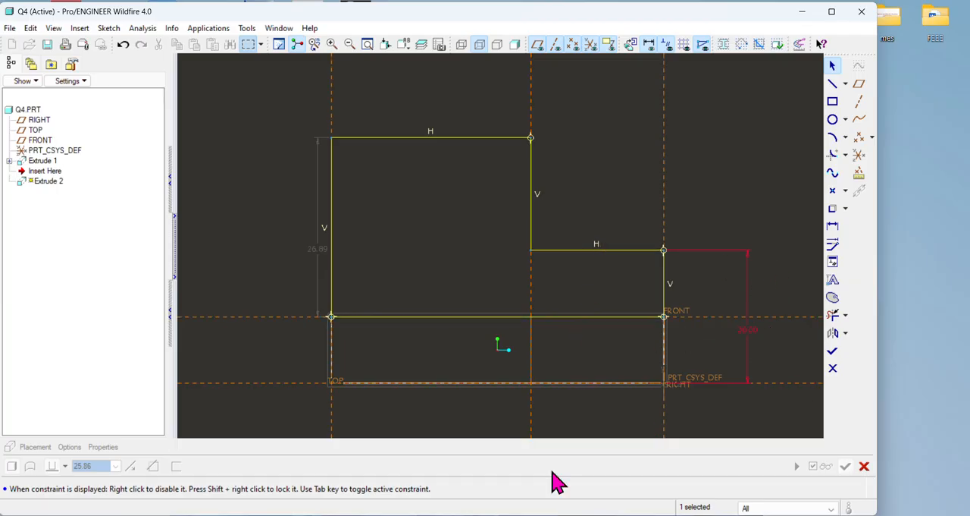
{"action": "key", "text": "alt+Tab"}
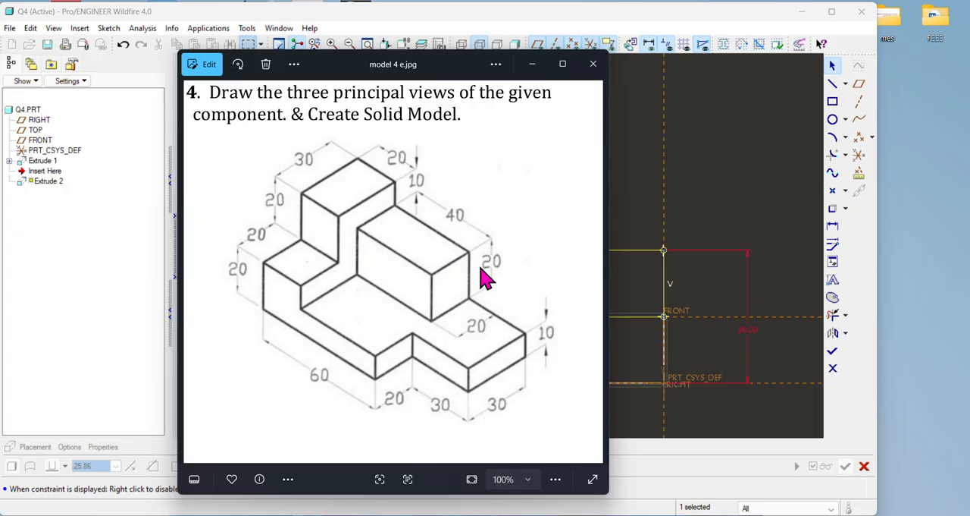
Step: Dimension the higher step's top edge from the base's bottom edge and set it to 40
{"action": "left_click", "coordinate": [656, 514]}
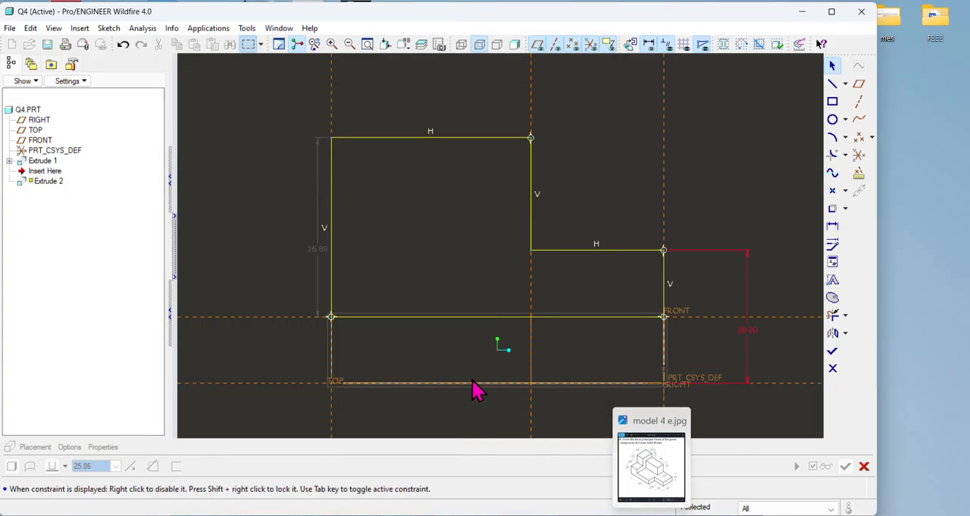
{"action": "left_click", "coordinate": [834, 226]}
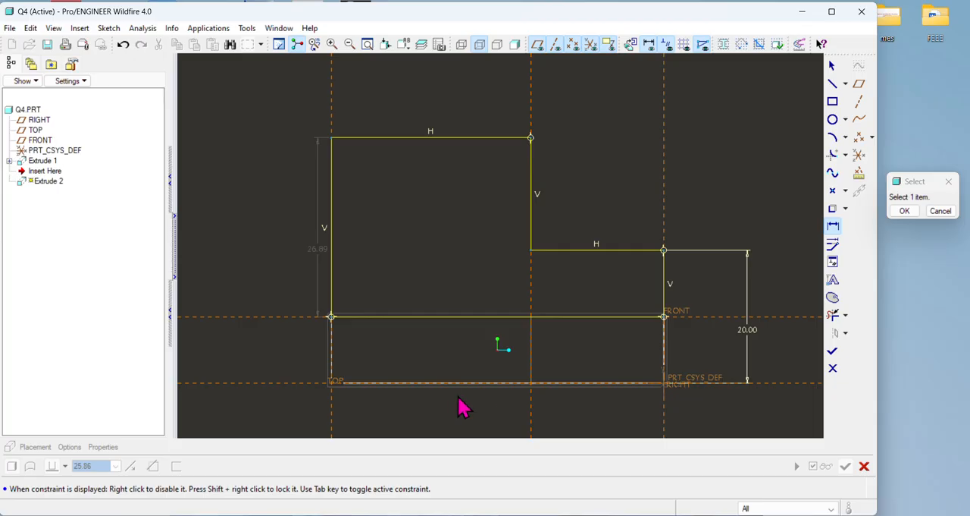
{"action": "left_click", "coordinate": [446, 392]}
{"action": "left_click", "coordinate": [451, 137]}
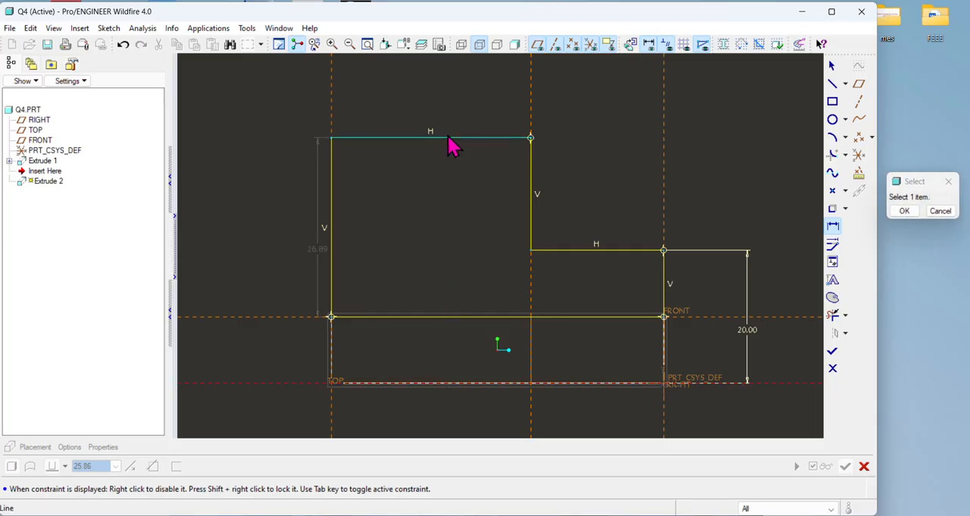
{"action": "middle_click", "coordinate": [275, 258]}
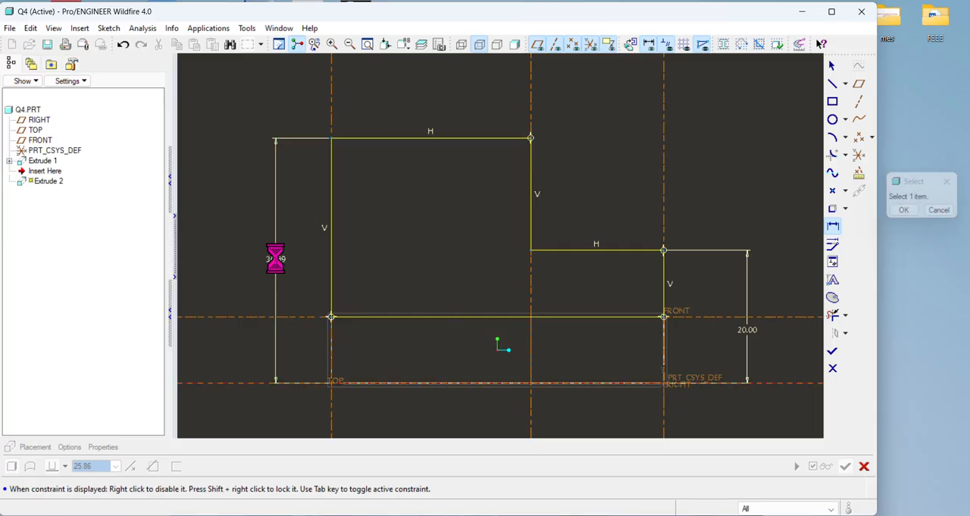
{"action": "left_click", "coordinate": [904, 211]}
{"action": "double_click", "coordinate": [275, 258]}
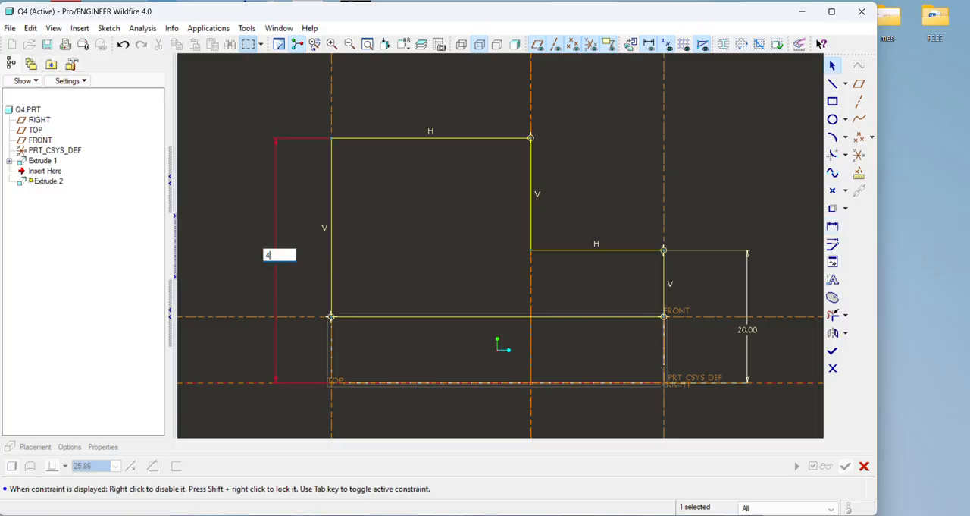
{"action": "key", "text": "Return"}
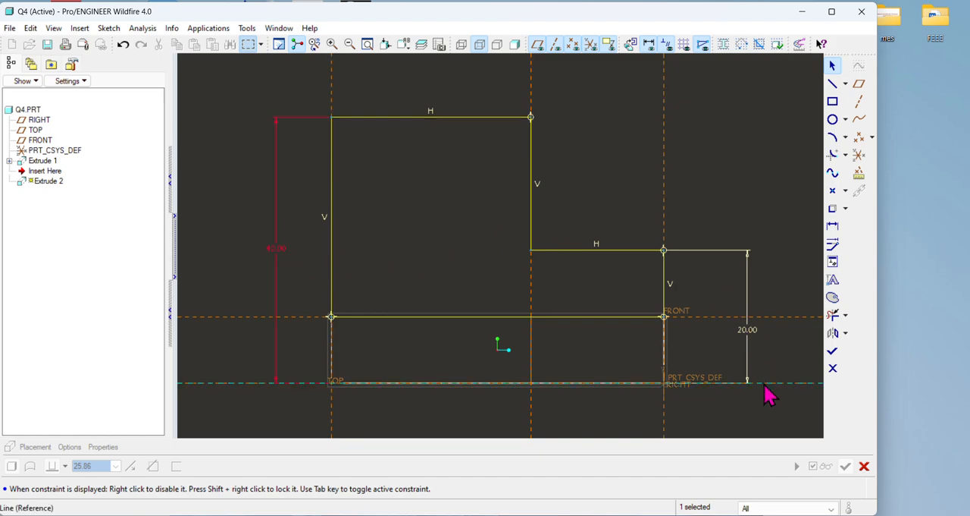
Step: Finish the stepped sketch and extrude it over the base to a depth of 20, checking the depth in the exercise drawing
{"action": "left_click", "coordinate": [832, 353]}
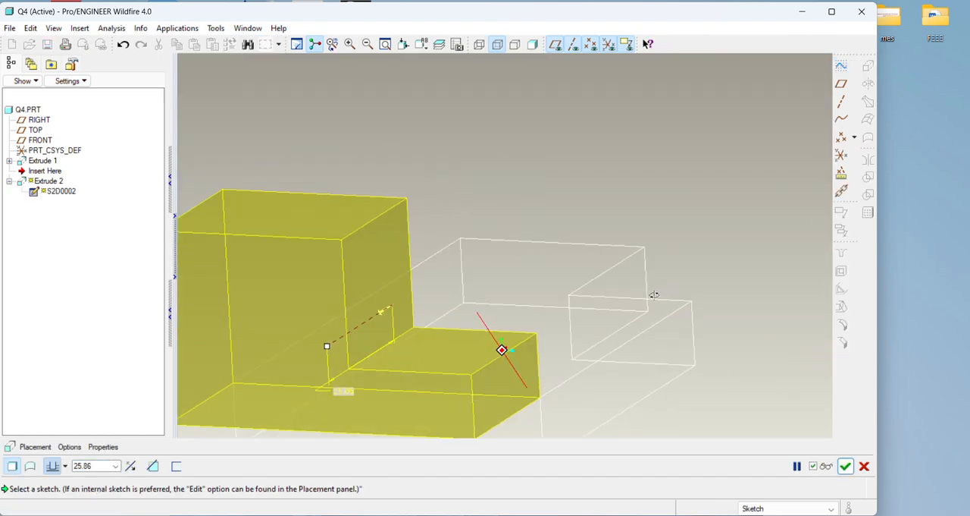
{"action": "scroll", "coordinate": [558, 351], "scroll_direction": "down", "scroll_amount": 4}
{"action": "scroll", "coordinate": [410, 377], "scroll_direction": "up", "scroll_amount": 4}
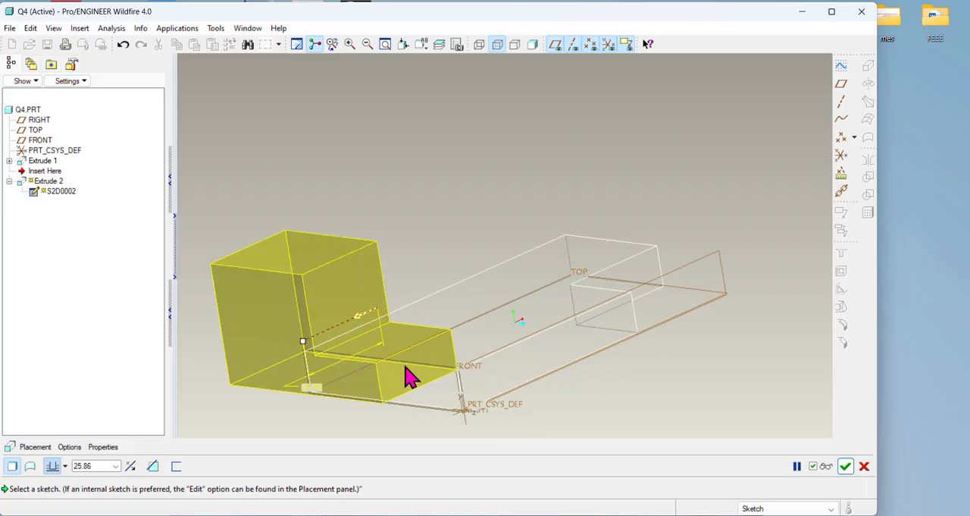
{"action": "middle_click_drag", "start_coordinate": [563, 368], "coordinate": [513, 320]}
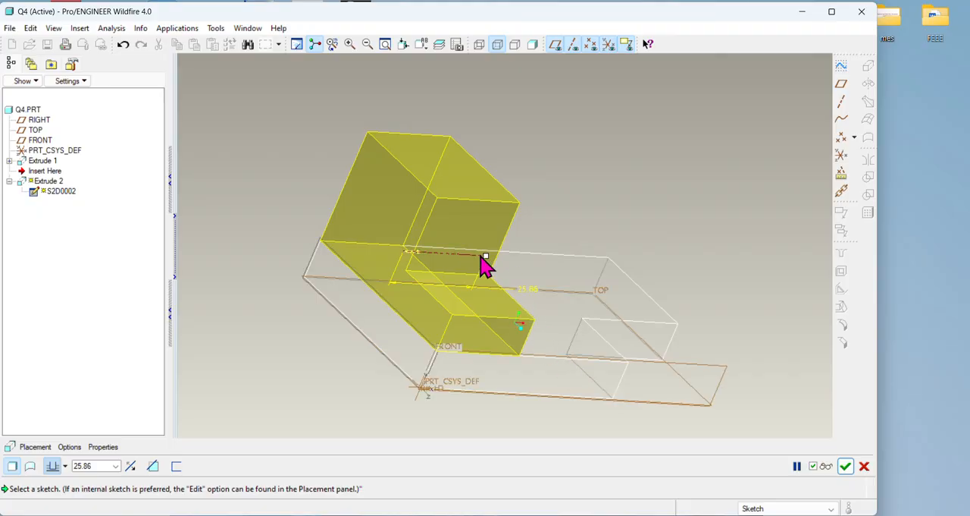
{"action": "left_click_drag", "start_coordinate": [489, 266], "coordinate": [523, 310]}
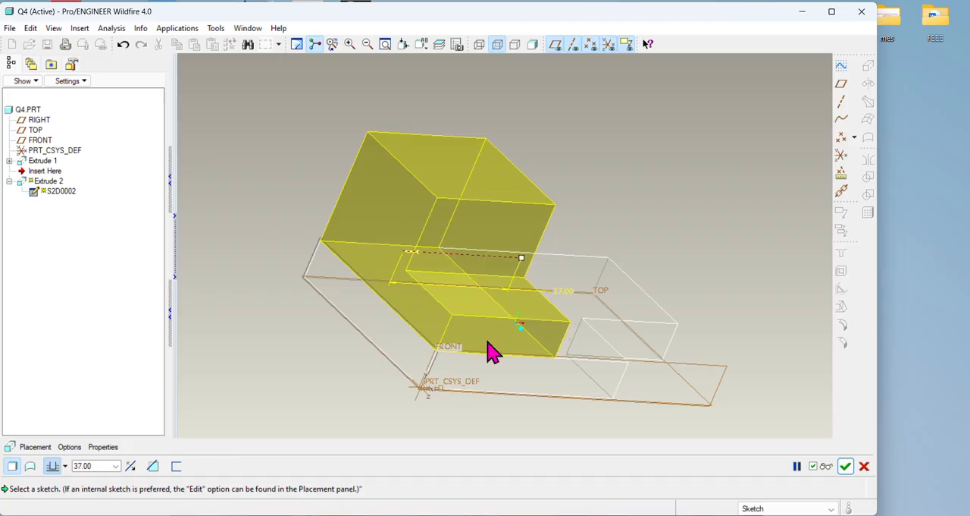
{"action": "key", "text": "alt+Tab"}
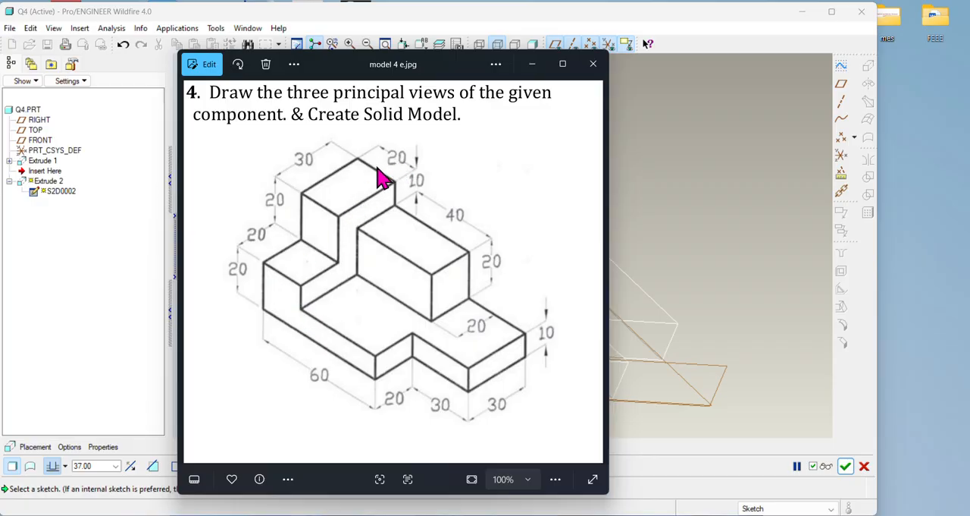
{"action": "key", "text": "alt+Tab"}
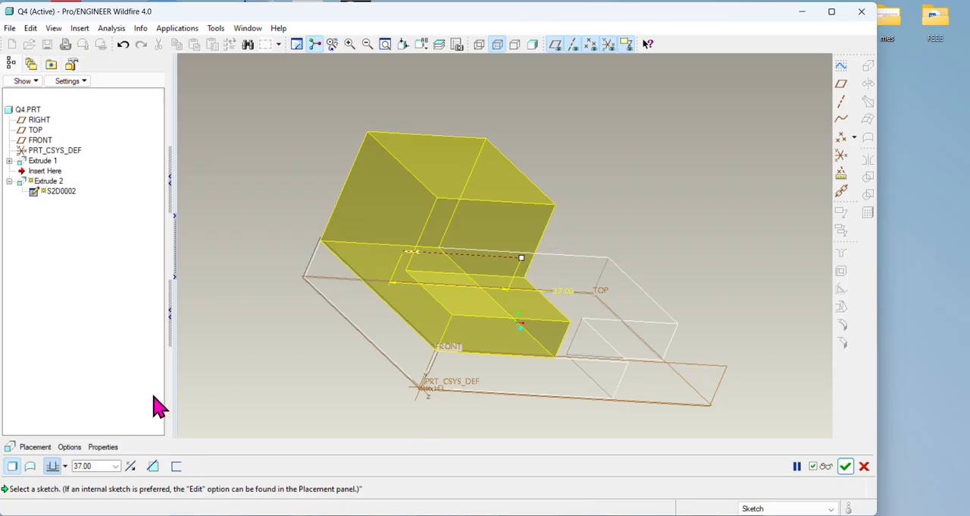
{"action": "left_click", "coordinate": [99, 466]}
{"action": "type", "text": "20"}
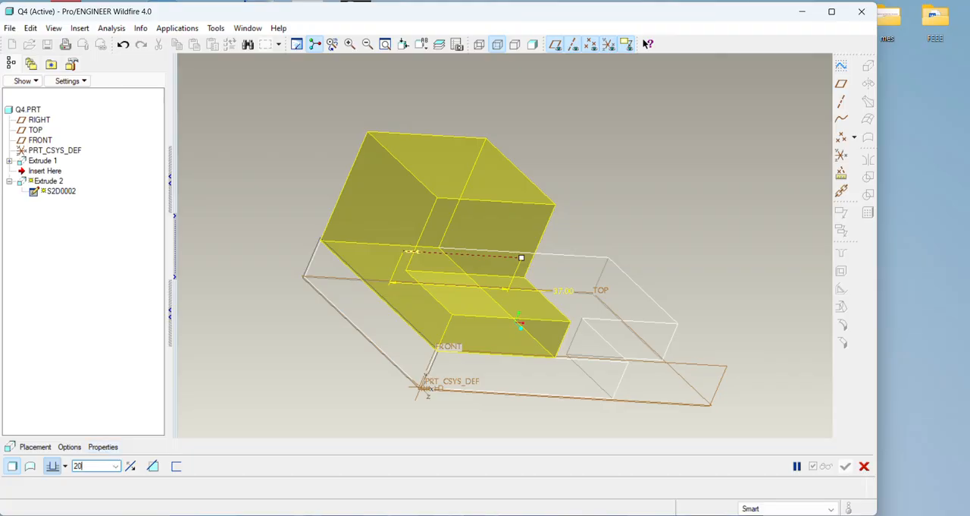
{"action": "key", "text": "Return"}
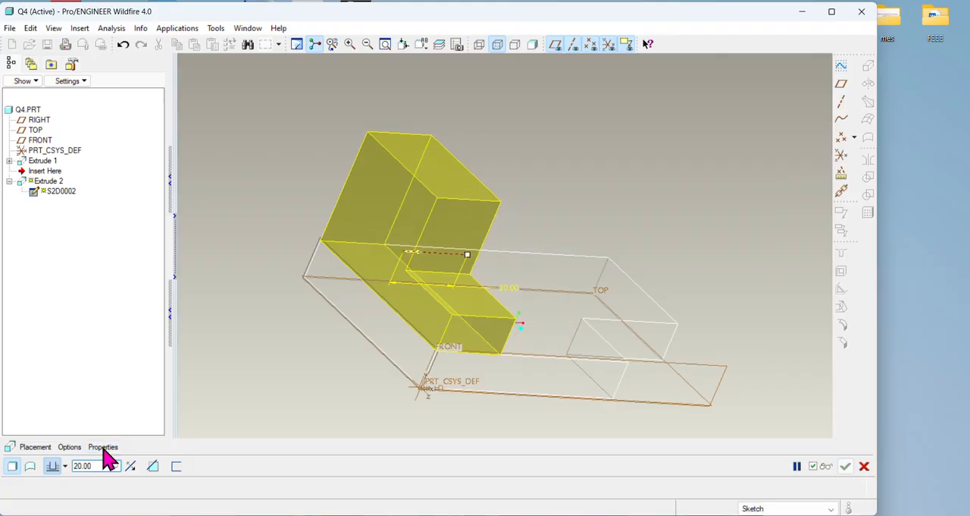
{"action": "left_click", "coordinate": [844, 465]}
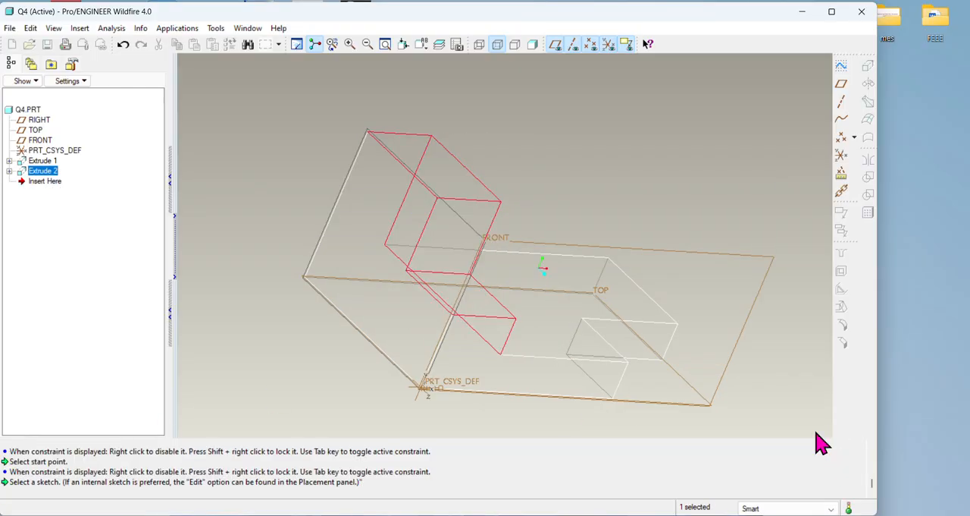
Step: Display the model shaded and compare it with the exercise drawing, examining the block still missing on the base
{"action": "left_click", "coordinate": [533, 44]}
{"action": "mouse_move", "coordinate": [712, 166]}
{"action": "middle_mouse_down"}
{"action": "mouse_move", "coordinate": [667, 158]}
{"action": "mouse_move", "coordinate": [624, 180]}
{"action": "mouse_move", "coordinate": [686, 199]}
{"action": "mouse_move", "coordinate": [677, 222]}
{"action": "mouse_move", "coordinate": [638, 167]}
{"action": "mouse_move", "coordinate": [632, 196]}
{"action": "middle_mouse_up"}
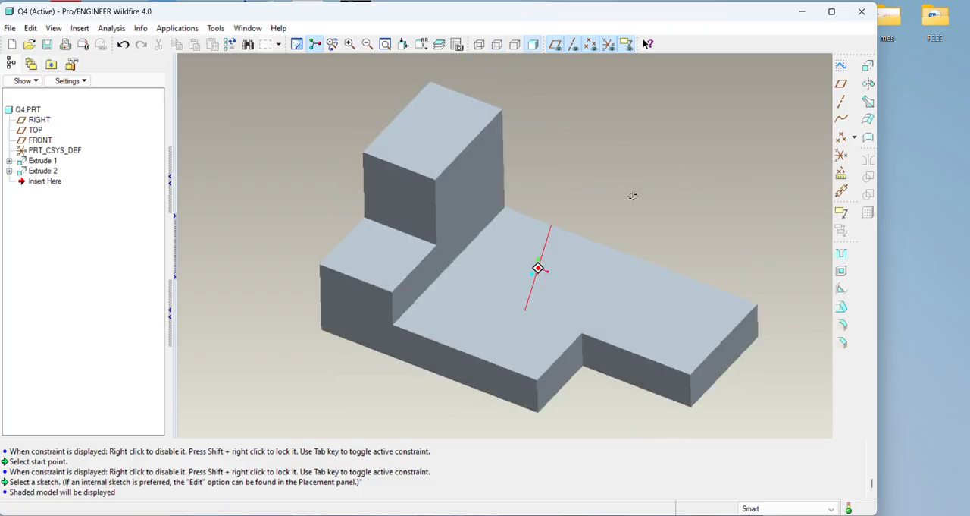
{"action": "left_click", "coordinate": [629, 515]}
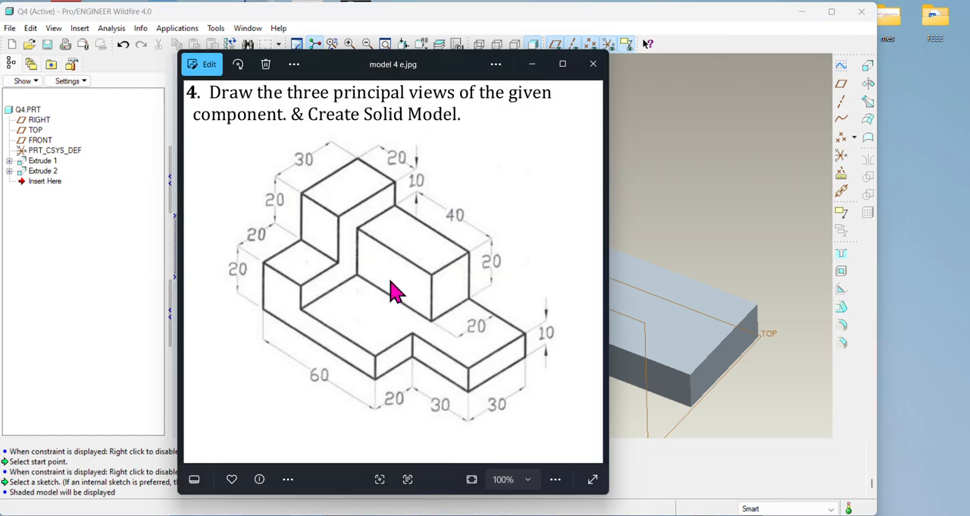
{"action": "left_click", "coordinate": [629, 514]}
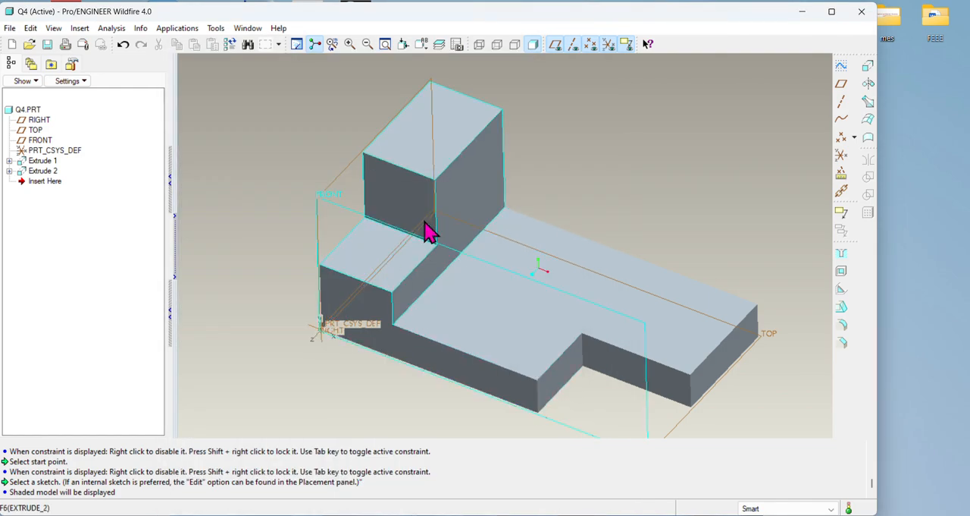
Step: Begin a third extrusion with its sketch placed on the stepped block's inner face above the base
{"action": "middle_click_drag", "start_coordinate": [491, 218], "coordinate": [513, 210]}
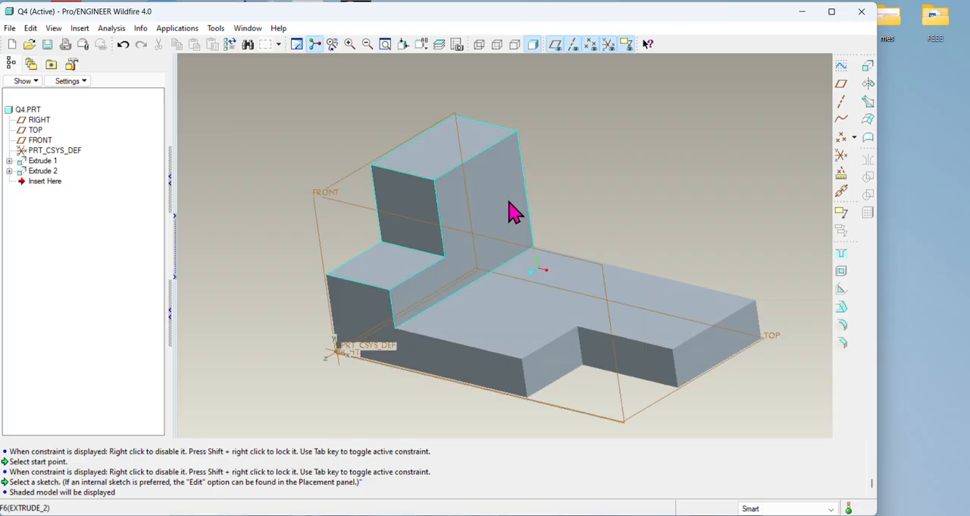
{"action": "left_click", "coordinate": [868, 82]}
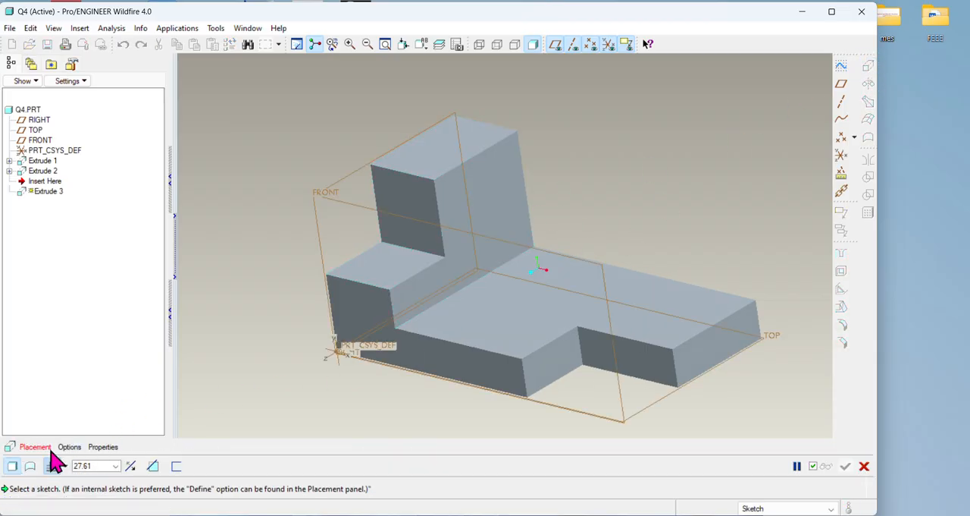
{"action": "left_click", "coordinate": [47, 447]}
{"action": "left_click", "coordinate": [137, 425]}
{"action": "left_click", "coordinate": [510, 215]}
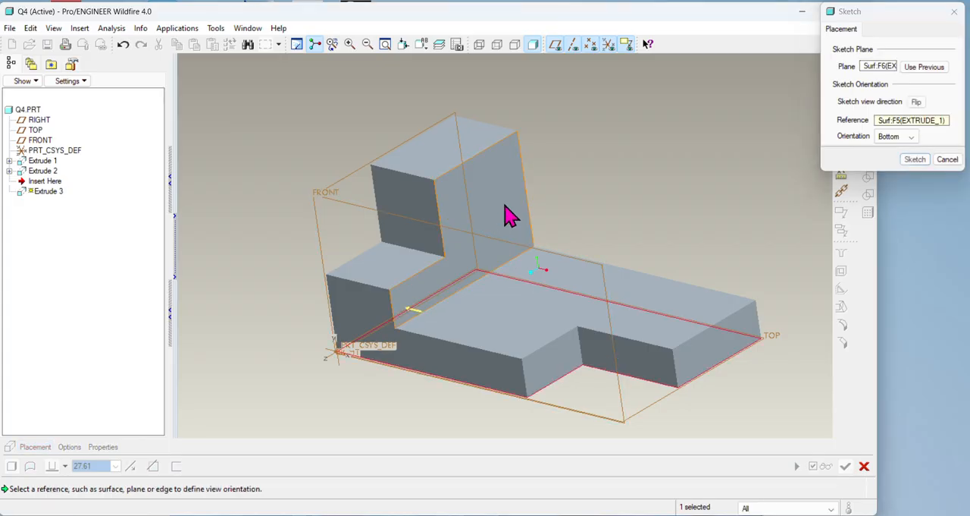
{"action": "left_click", "coordinate": [915, 162]}
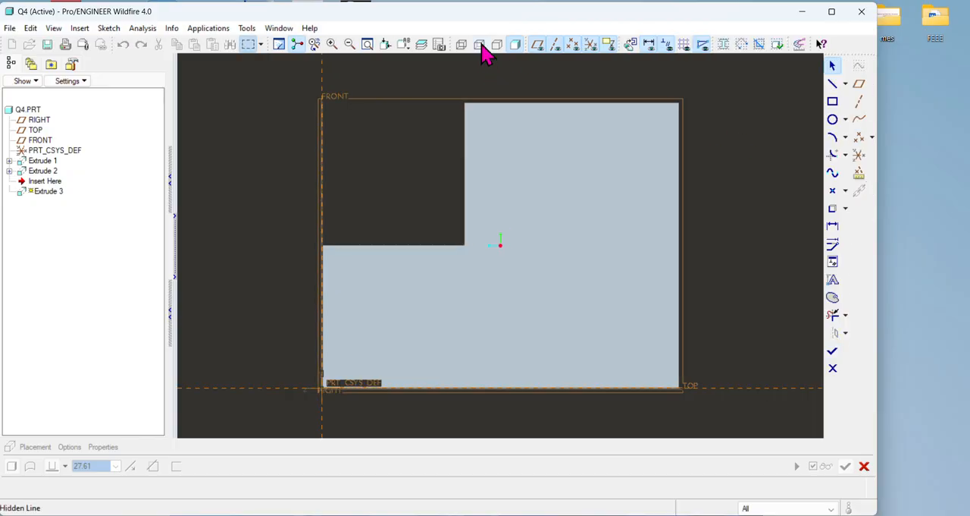
Step: Switch to wireframe and add the tall step's vertical face, the base's top surface and its far side face as sketch references
{"action": "left_click", "coordinate": [460, 47]}
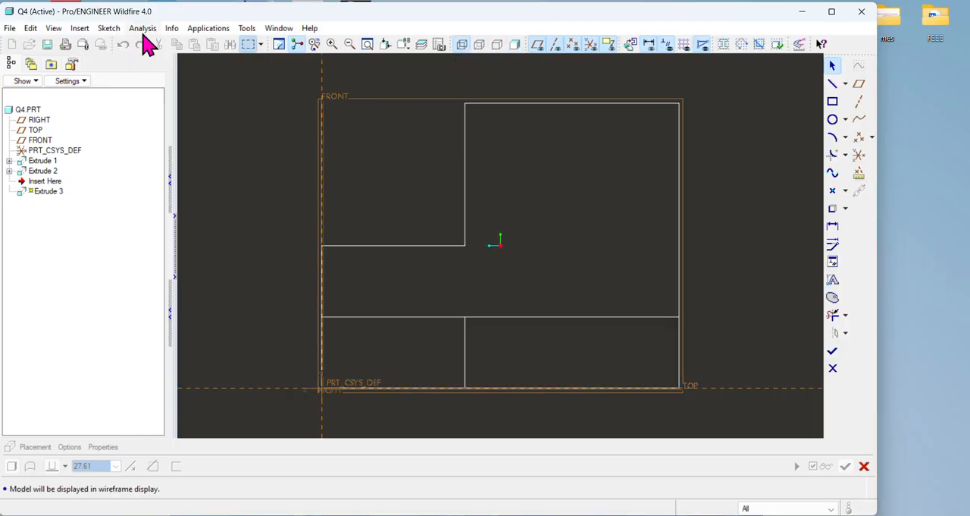
{"action": "left_click", "coordinate": [110, 29]}
{"action": "left_click", "coordinate": [130, 82]}
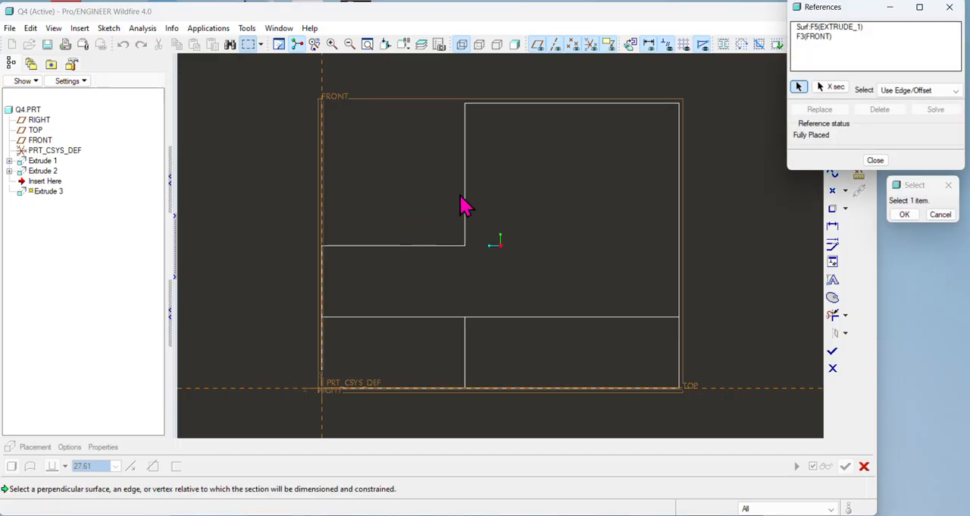
{"action": "left_click", "coordinate": [465, 191]}
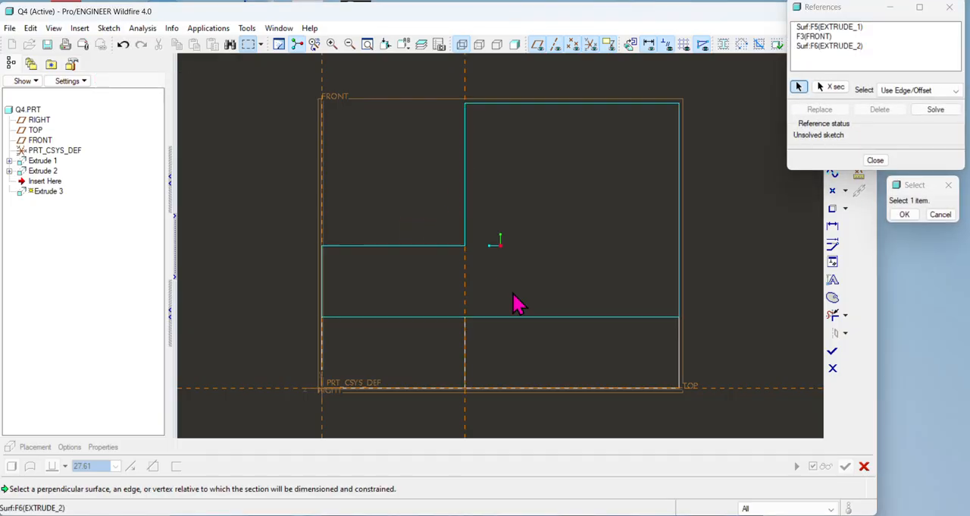
{"action": "left_click", "coordinate": [558, 321]}
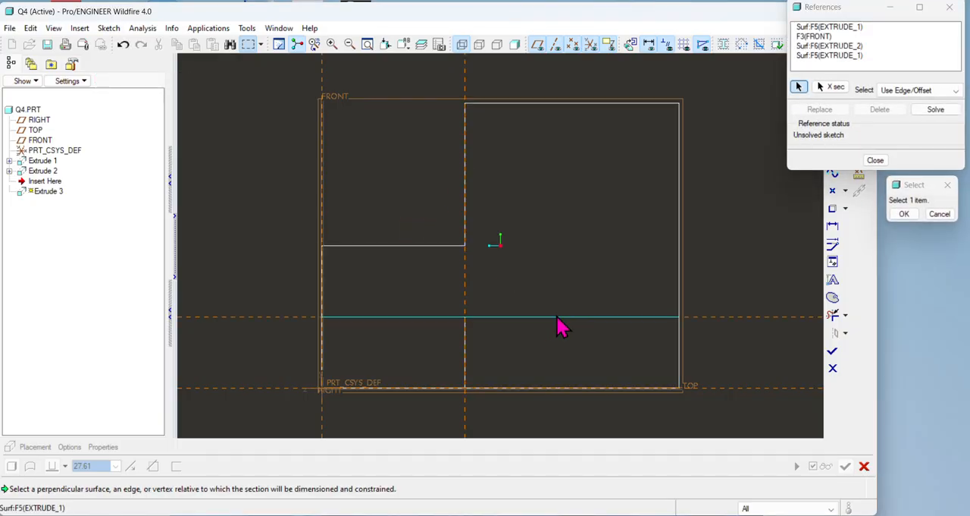
{"action": "left_click", "coordinate": [680, 256]}
{"action": "left_click", "coordinate": [874, 160]}
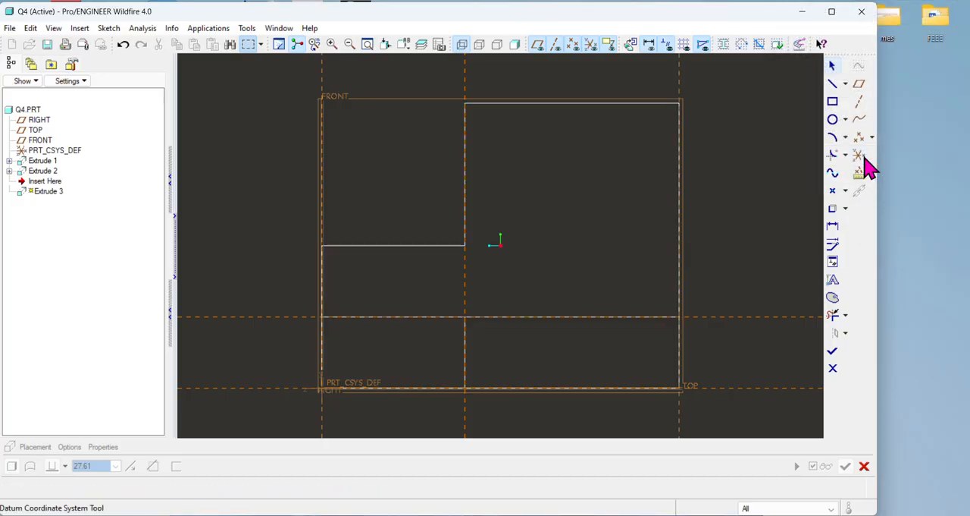
Step: Sketch a rectangle about 13.5 wide and 19 high on the base's top reference against the far side, then check the exercise drawing
{"action": "left_click", "coordinate": [833, 101]}
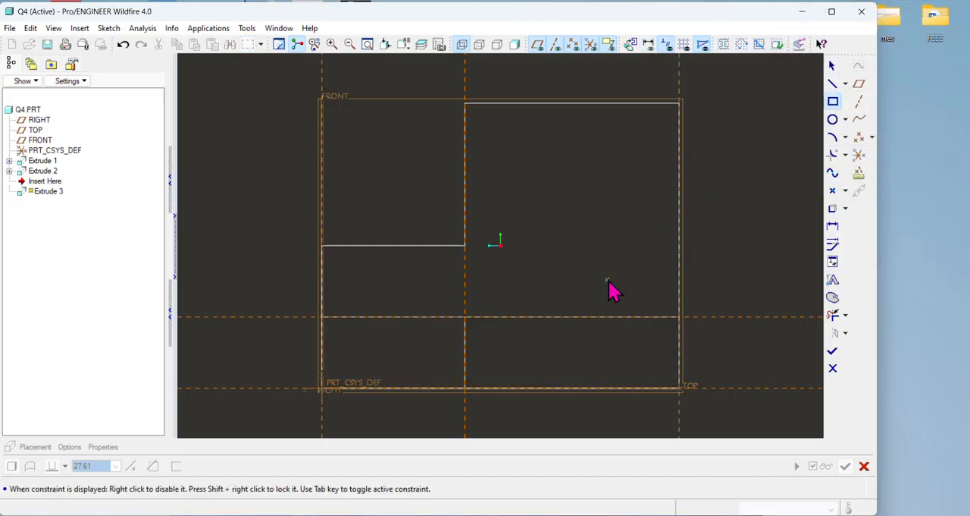
{"action": "left_click", "coordinate": [583, 317]}
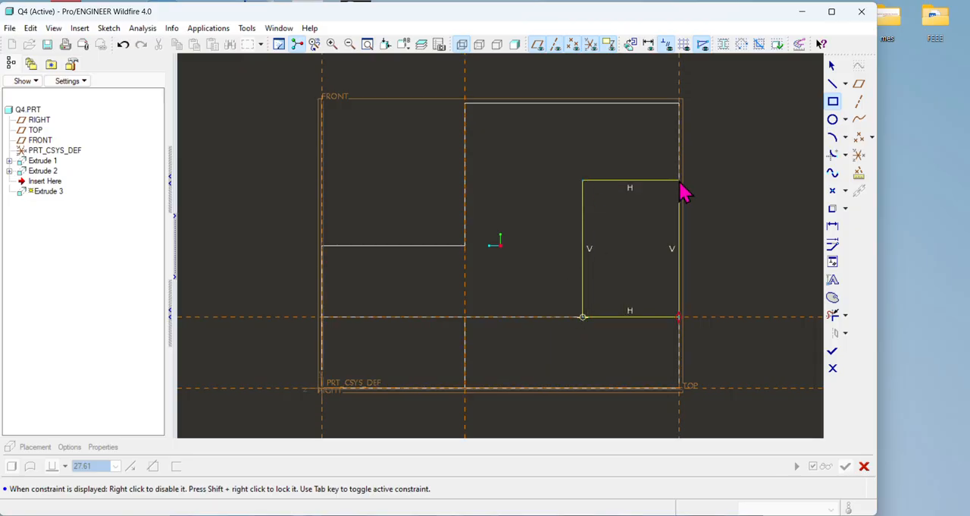
{"action": "middle_click", "coordinate": [727, 184]}
{"action": "key", "text": "alt+Tab"}
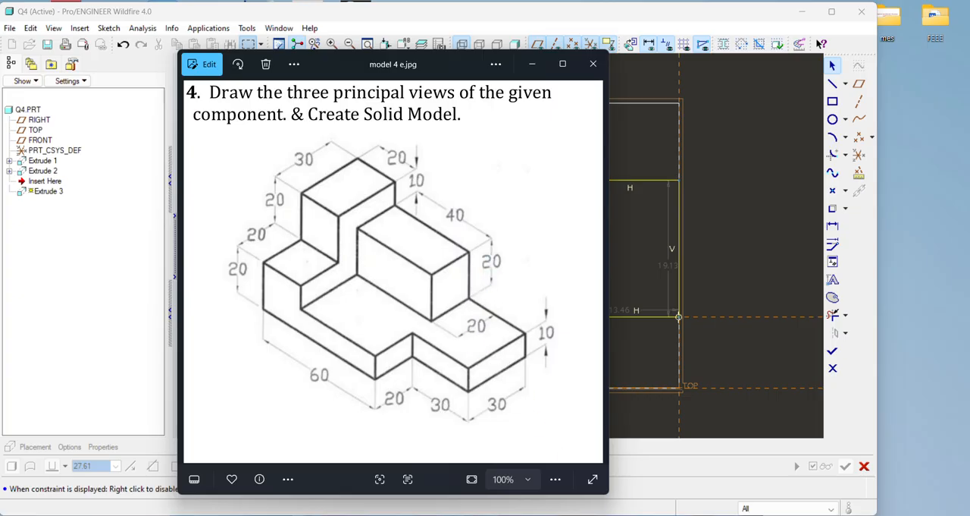
{"action": "left_click", "coordinate": [748, 351]}
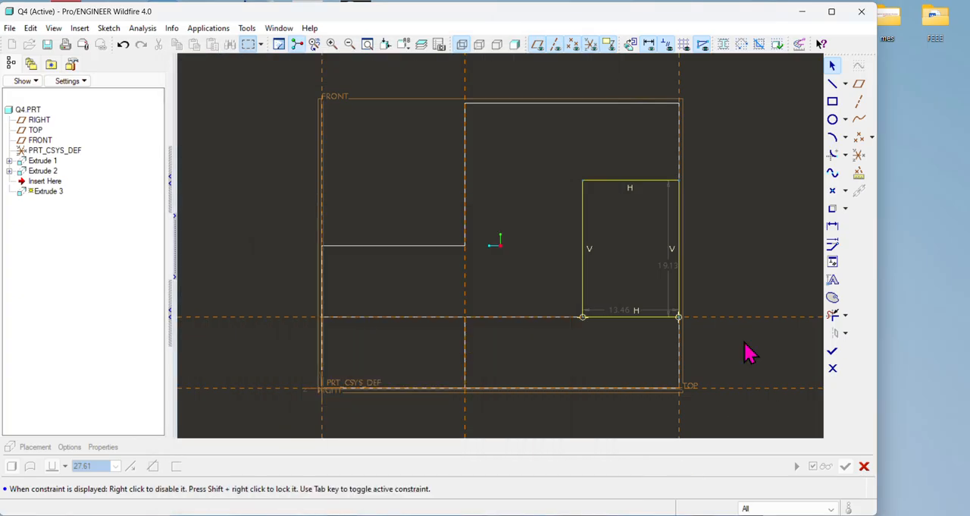
Step: Dimension the rectangle's height along its outer side and its width along its bottom edge
{"action": "left_click", "coordinate": [832, 226]}
{"action": "left_click", "coordinate": [677, 271]}
{"action": "middle_click", "coordinate": [738, 258]}
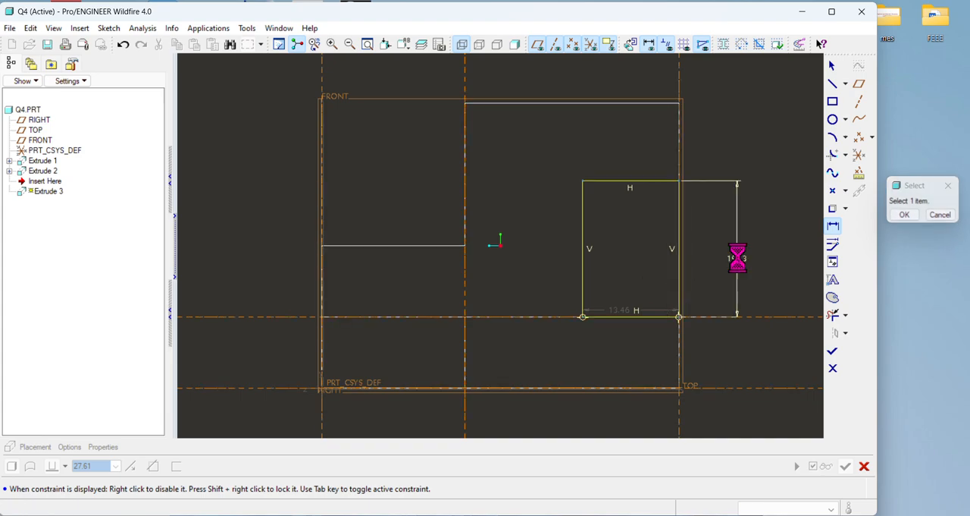
{"action": "left_click", "coordinate": [639, 322]}
{"action": "middle_click", "coordinate": [639, 352]}
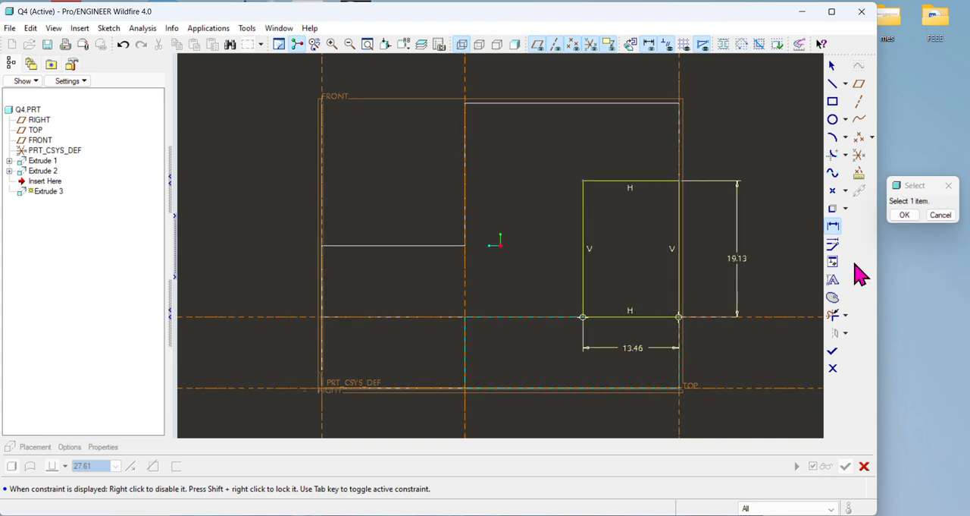
{"action": "left_click", "coordinate": [901, 216]}
Step: Set the rectangle's height and width to 20 each and finish the sketch
{"action": "double_click", "coordinate": [735, 257]}
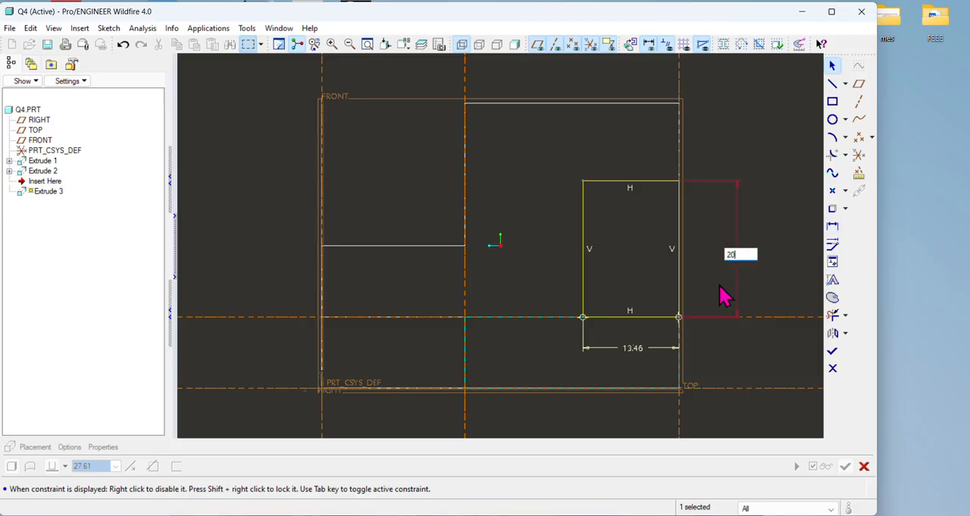
{"action": "key", "text": "Return"}
{"action": "left_click", "coordinate": [645, 362]}
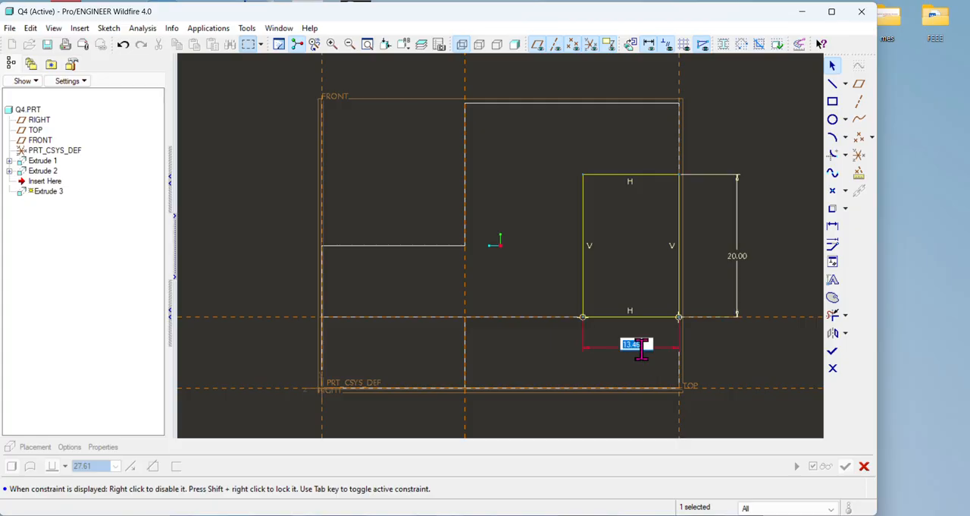
{"action": "type", "text": "20"}
{"action": "key", "text": "Return"}
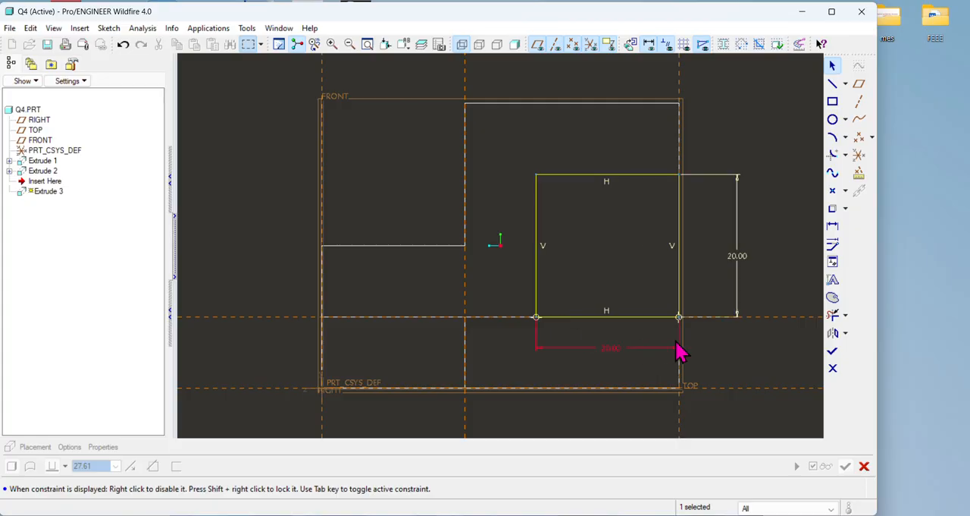
{"action": "left_click", "coordinate": [832, 350]}
Step: Extrude the square profile 40 along the base, checking the depth against the exercise drawing, and complete the feature
{"action": "middle_click_drag", "start_coordinate": [606, 332], "coordinate": [624, 348]}
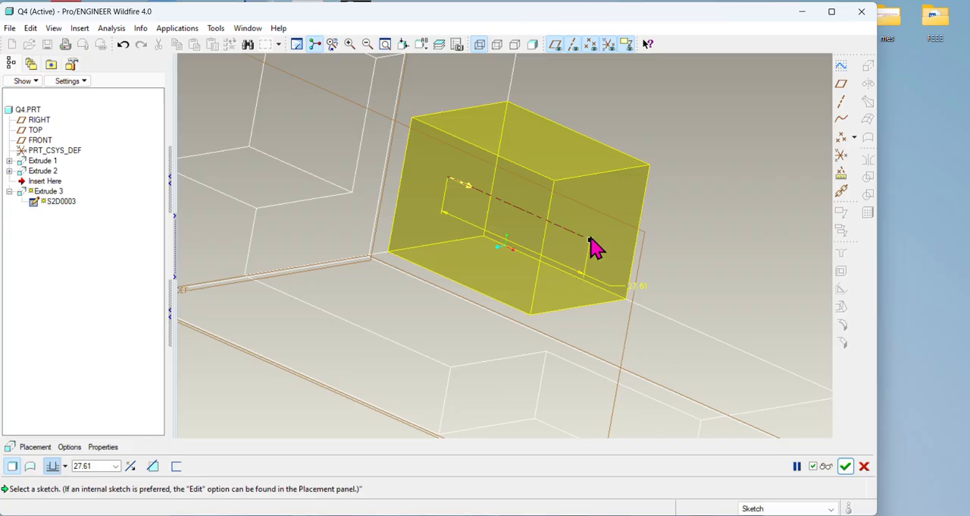
{"action": "left_click_drag", "start_coordinate": [591, 244], "coordinate": [658, 282]}
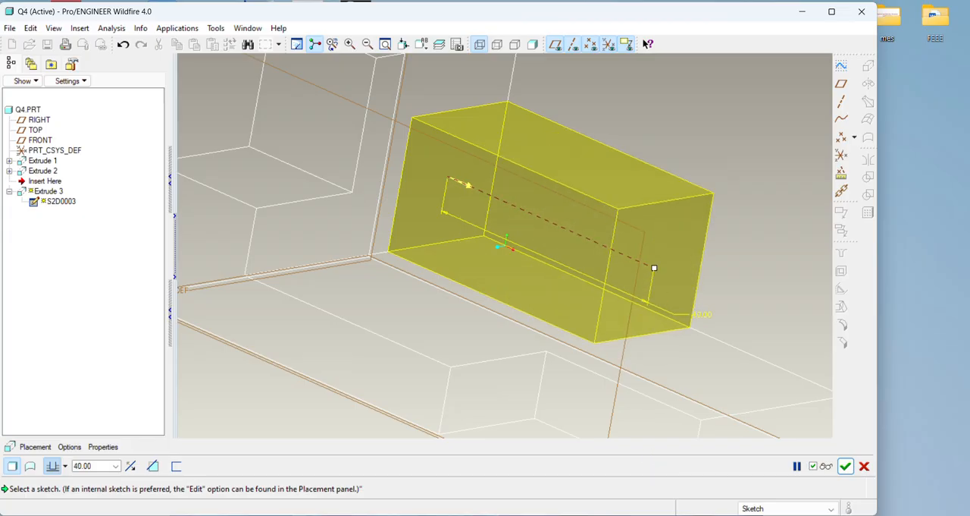
{"action": "left_click", "coordinate": [652, 514]}
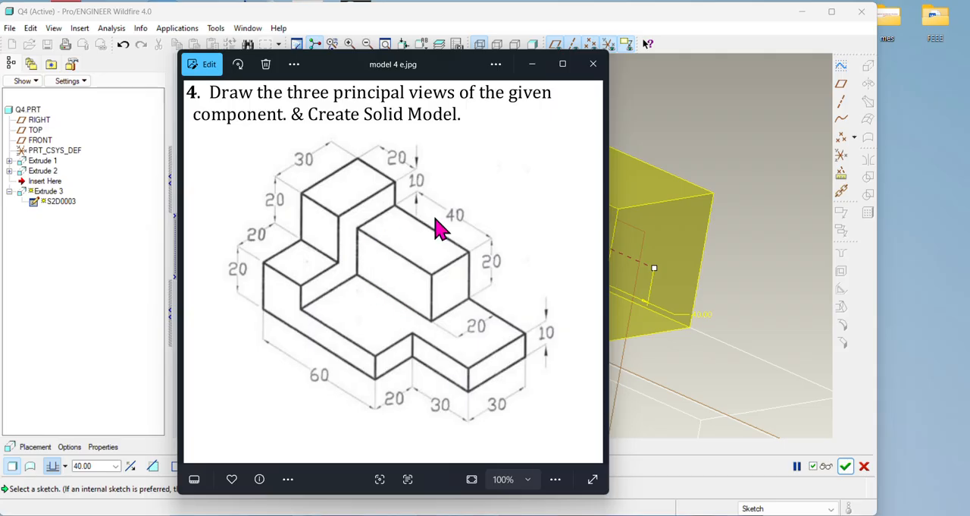
{"action": "left_click", "coordinate": [470, 515]}
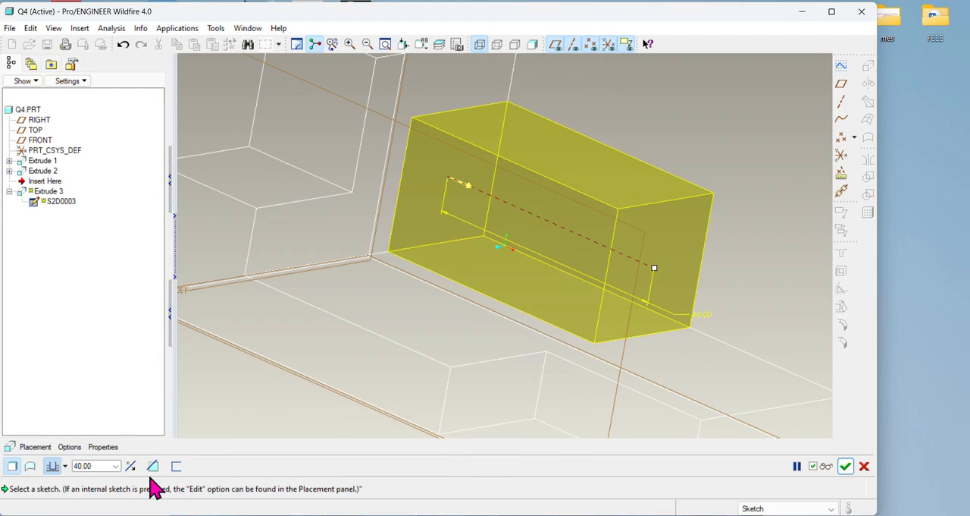
{"action": "left_click", "coordinate": [845, 465]}
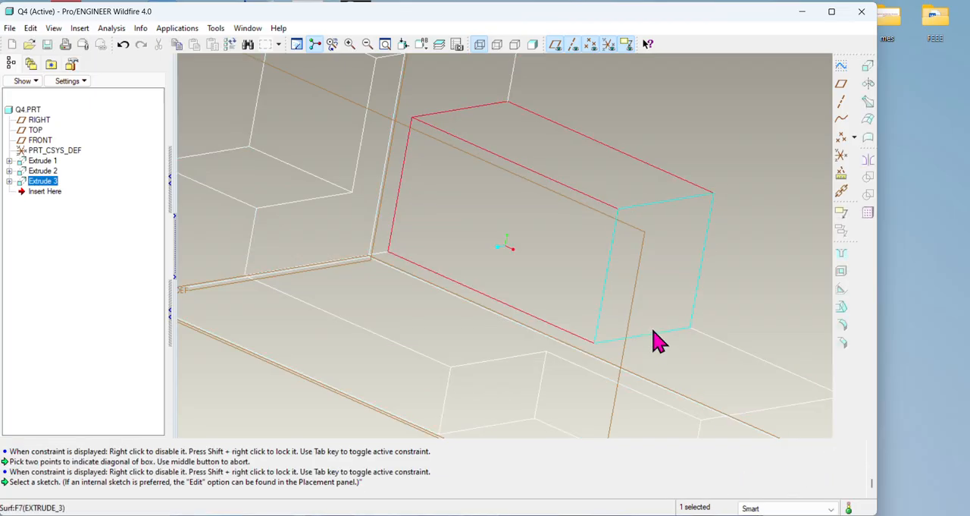
Step: Display the model shaded, compare it with the exercise drawing, and save the part
{"action": "left_click", "coordinate": [533, 44]}
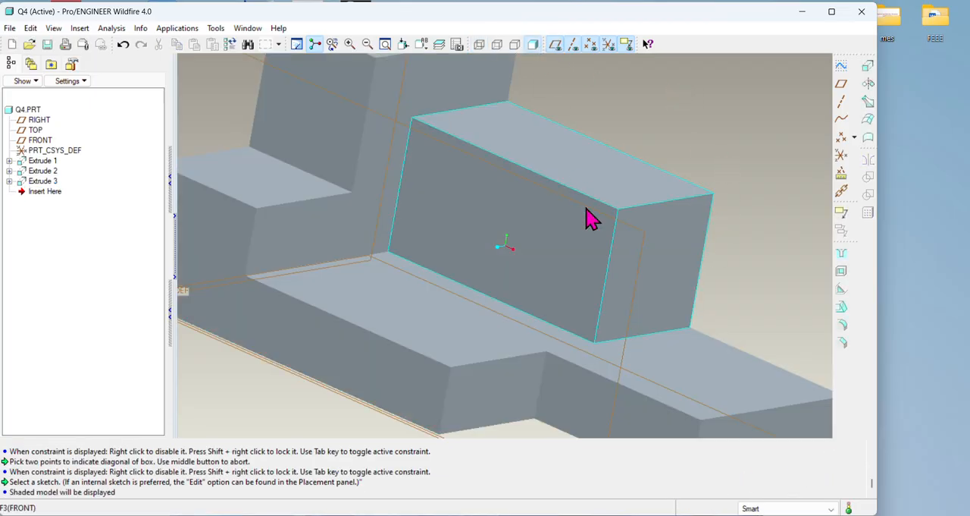
{"action": "scroll", "coordinate": [589, 217], "scroll_direction": "up", "scroll_amount": 3}
{"action": "mouse_move", "coordinate": [663, 245]}
{"action": "middle_mouse_down"}
{"action": "mouse_move", "coordinate": [705, 257]}
{"action": "mouse_move", "coordinate": [658, 266]}
{"action": "mouse_move", "coordinate": [699, 258]}
{"action": "mouse_move", "coordinate": [702, 284]}
{"action": "mouse_move", "coordinate": [668, 315]}
{"action": "mouse_move", "coordinate": [675, 383]}
{"action": "middle_mouse_up"}
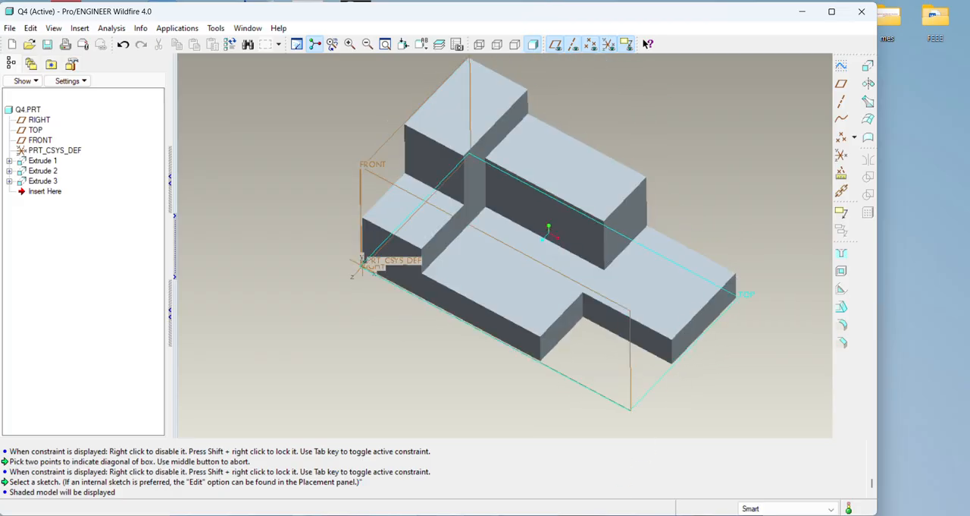
{"action": "key", "text": "alt+Tab"}
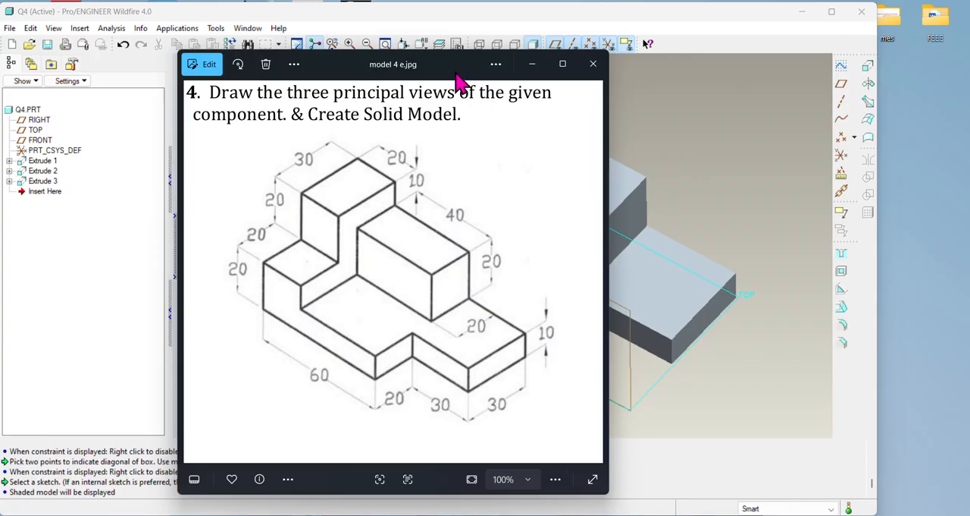
{"action": "left_click_drag", "start_coordinate": [457, 75], "coordinate": [255, 57]}
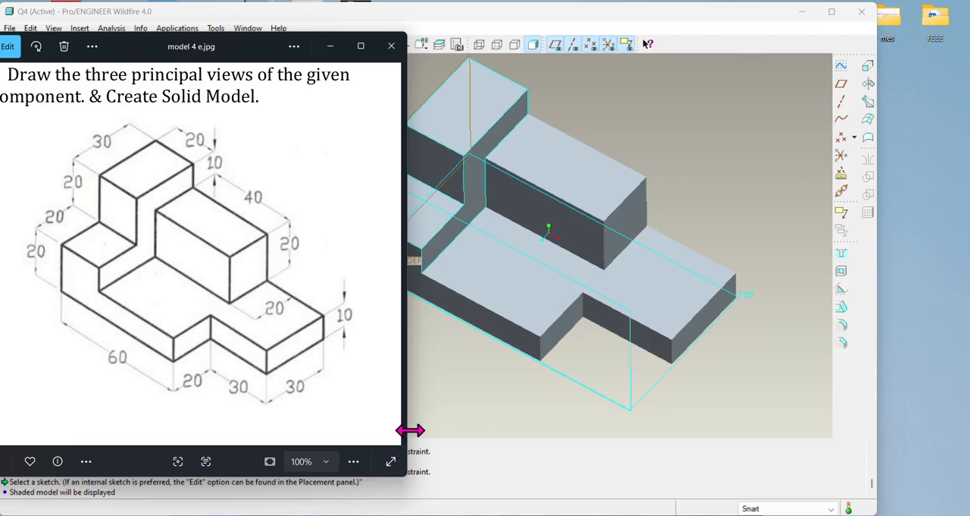
{"action": "left_click_drag", "start_coordinate": [409, 430], "coordinate": [357, 354]}
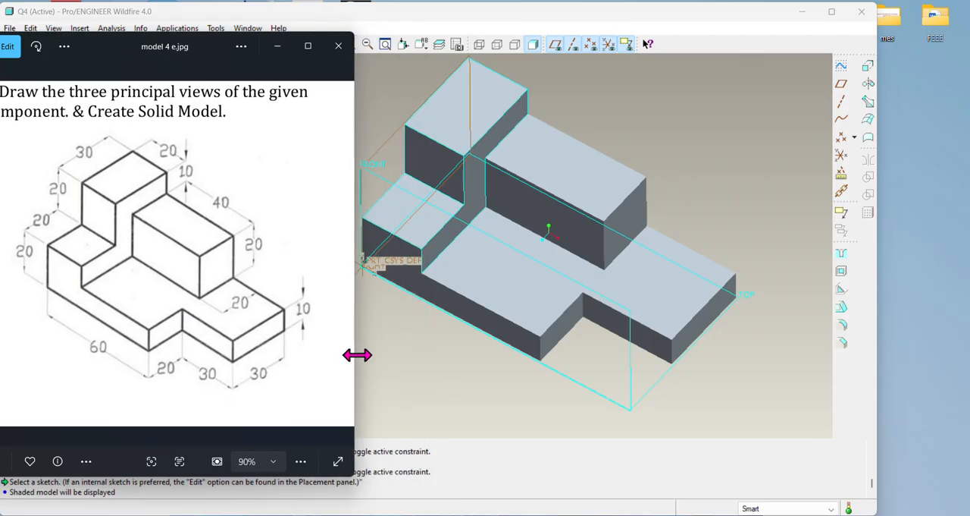
{"action": "left_click", "coordinate": [278, 46]}
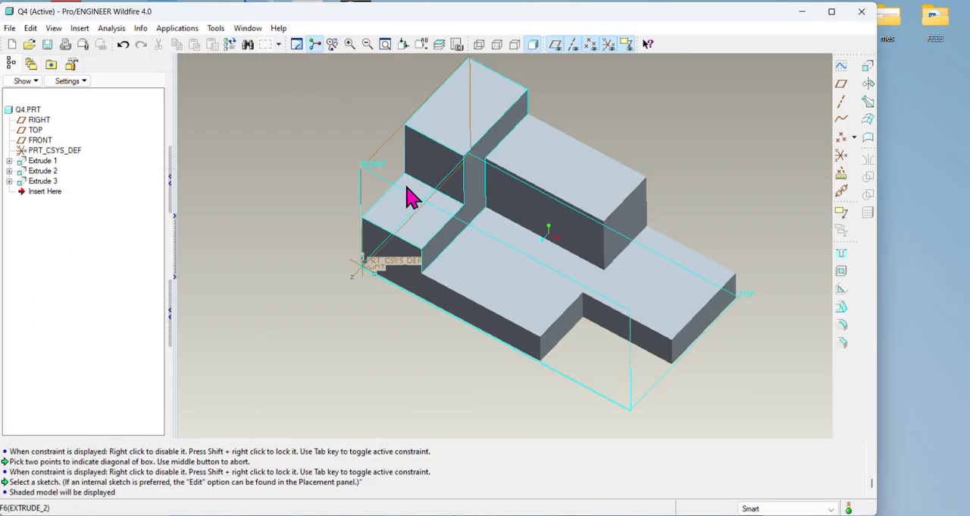
{"action": "left_click", "coordinate": [50, 45]}
{"action": "left_click", "coordinate": [387, 459]}
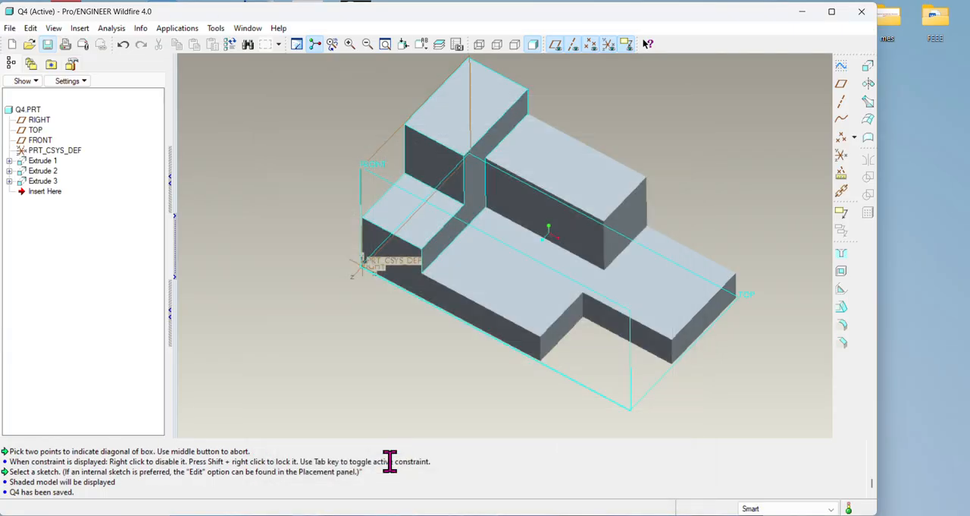
Step: Create a new drawing of part Q4 without the default template, on an empty landscape A4 sheet
{"action": "left_click", "coordinate": [10, 28]}
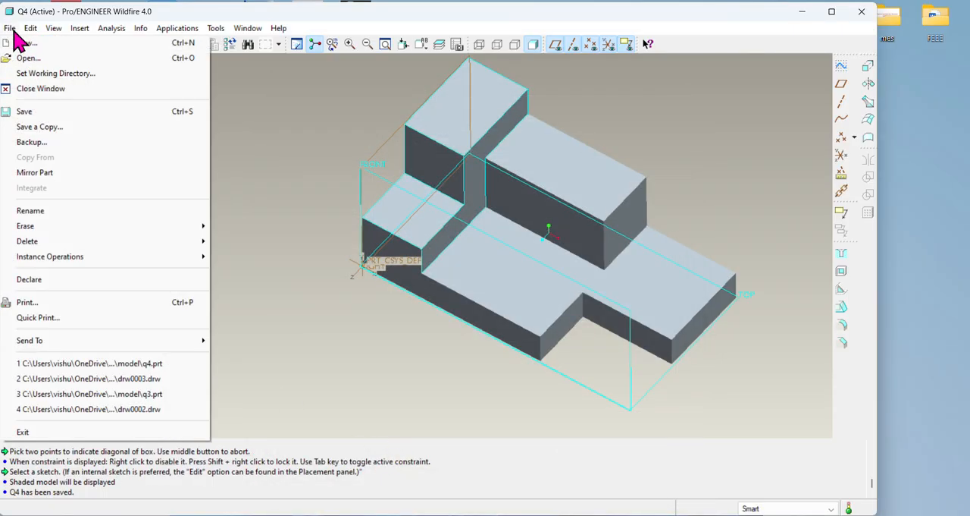
{"action": "left_click", "coordinate": [34, 44]}
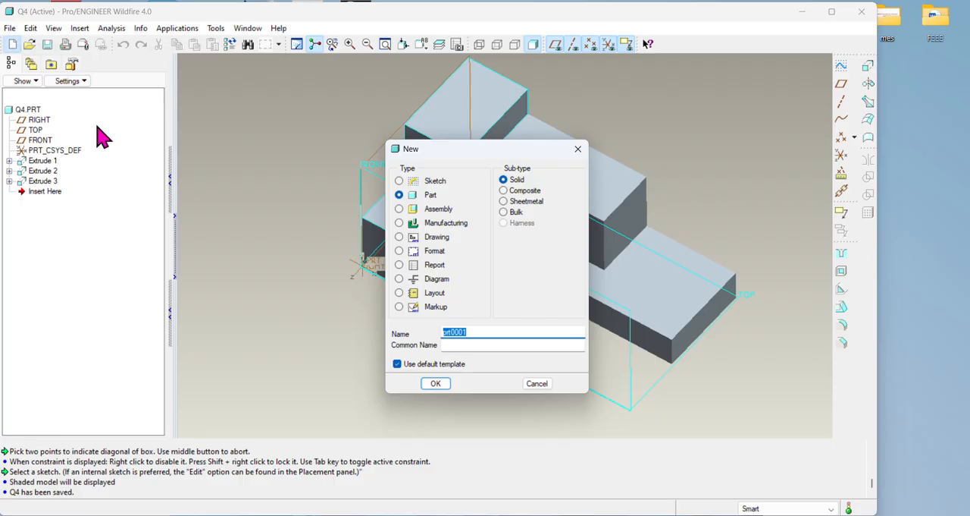
{"action": "left_click", "coordinate": [398, 364]}
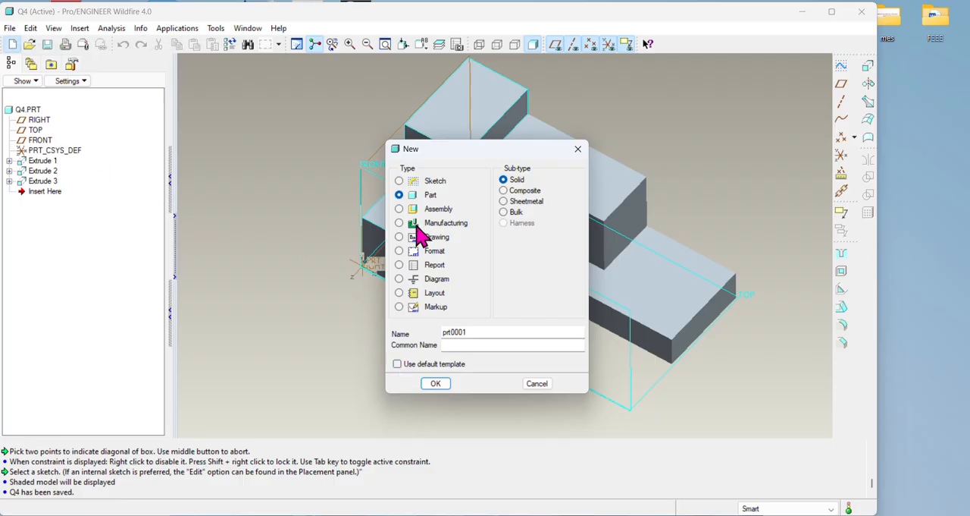
{"action": "left_click", "coordinate": [424, 238]}
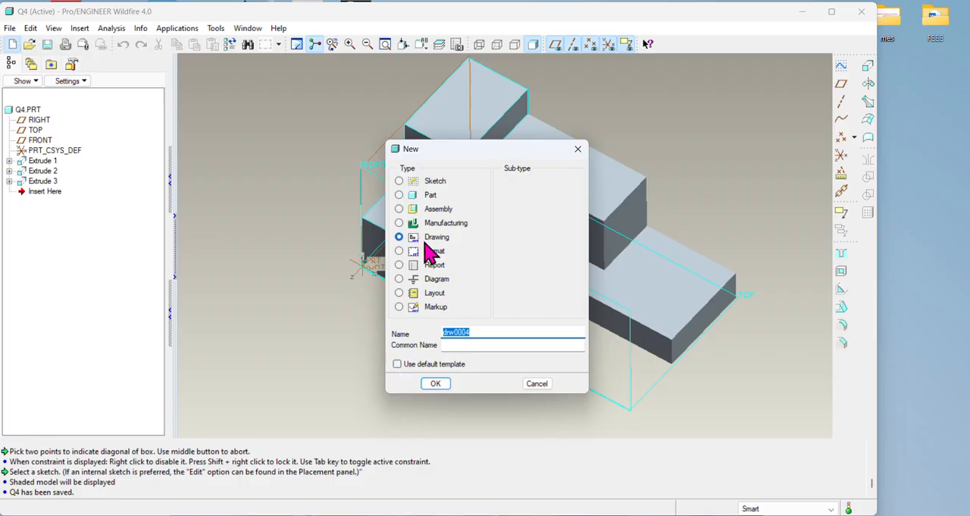
{"action": "left_click", "coordinate": [437, 384]}
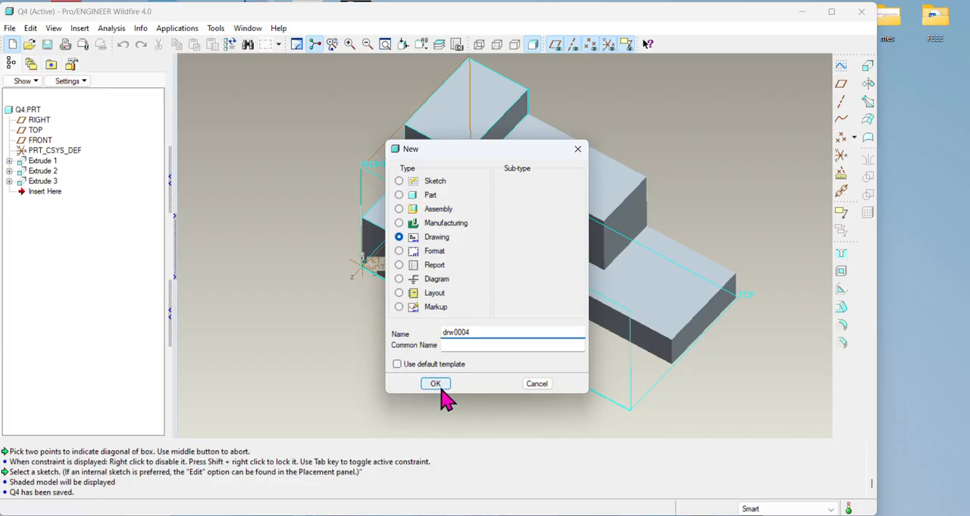
{"action": "left_click", "coordinate": [493, 319]}
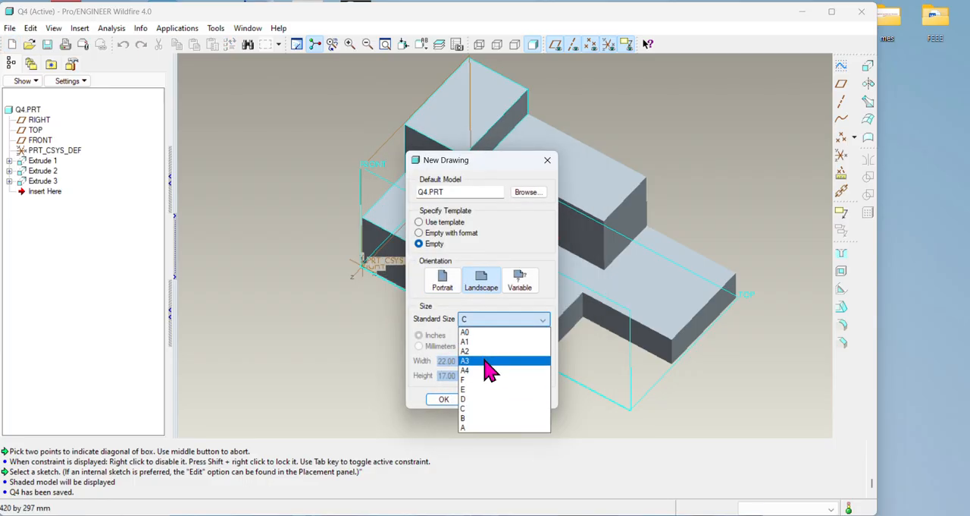
{"action": "left_click", "coordinate": [493, 385]}
{"action": "left_click", "coordinate": [444, 399]}
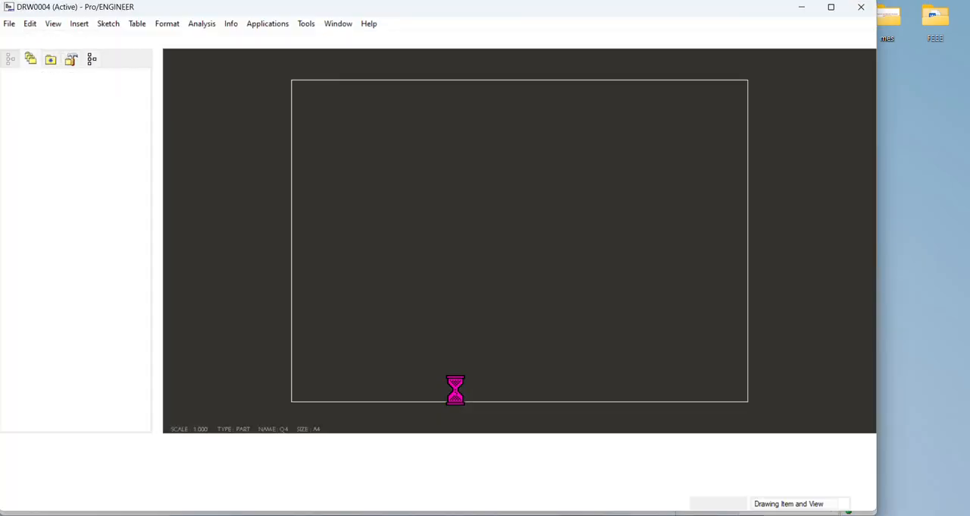
Step: Insert a general view of the part in the sheet's upper-left area, using the TOP orientation
{"action": "right_click", "coordinate": [364, 147]}
{"action": "left_click", "coordinate": [385, 144]}
{"action": "left_click", "coordinate": [389, 163]}
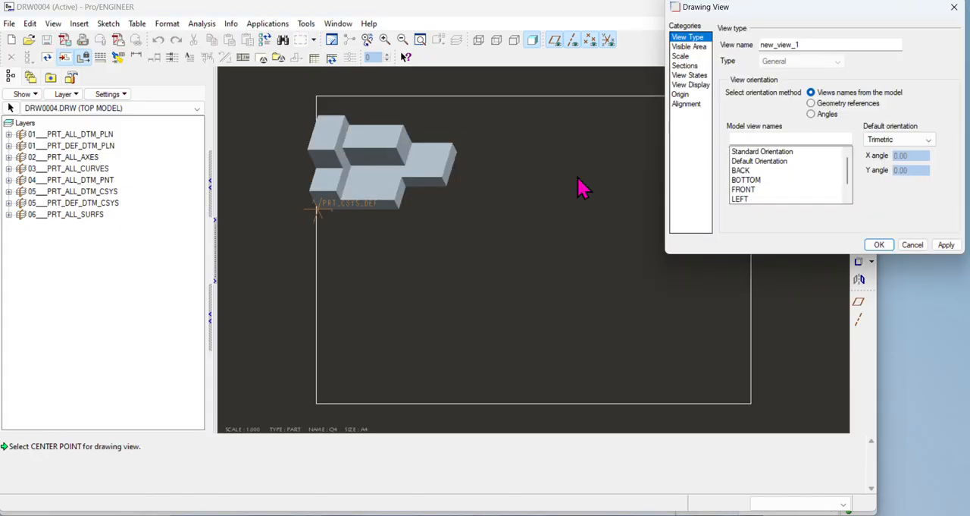
{"action": "mouse_move", "coordinate": [850, 176]}
{"action": "left_mouse_down"}
{"action": "mouse_move", "coordinate": [852, 187]}
{"action": "mouse_move", "coordinate": [850, 174]}
{"action": "left_mouse_up"}
{"action": "left_click_drag", "start_coordinate": [852, 178], "coordinate": [855, 182]}
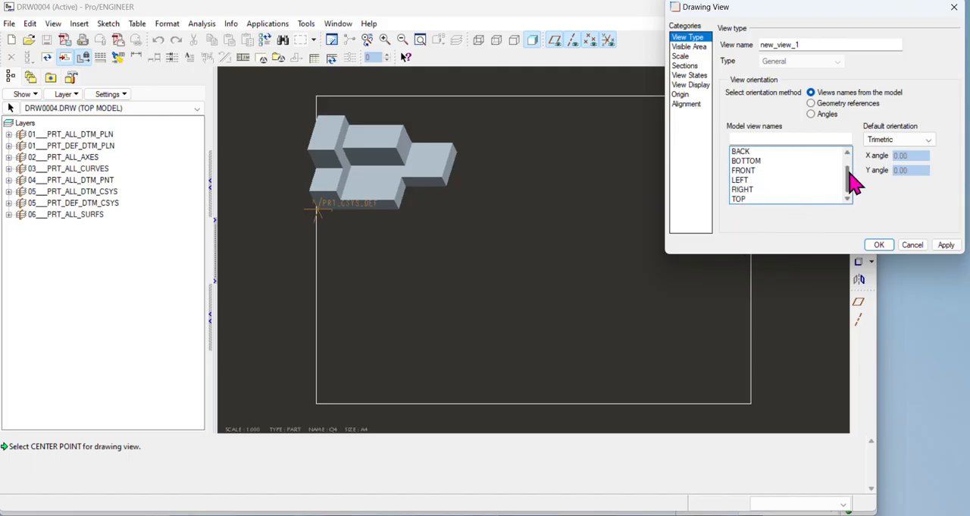
{"action": "left_click", "coordinate": [749, 200]}
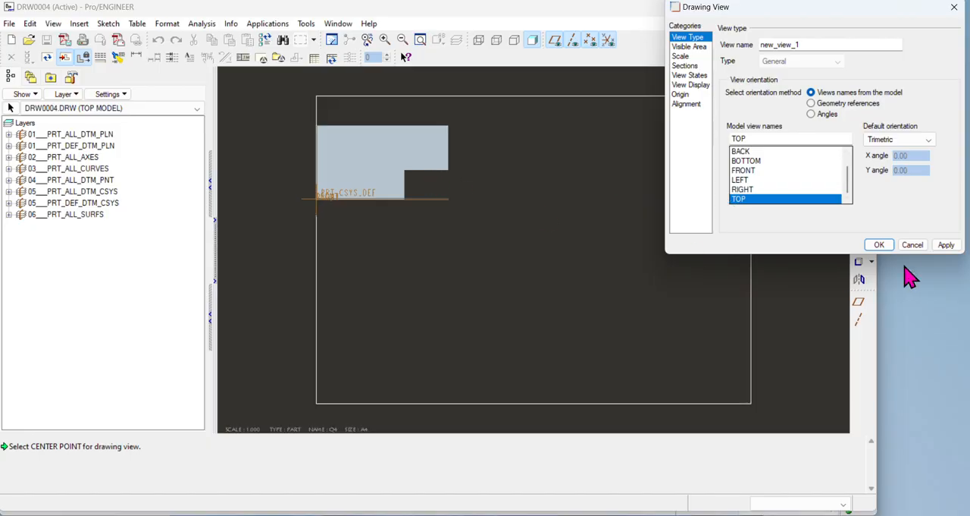
{"action": "left_click", "coordinate": [873, 246]}
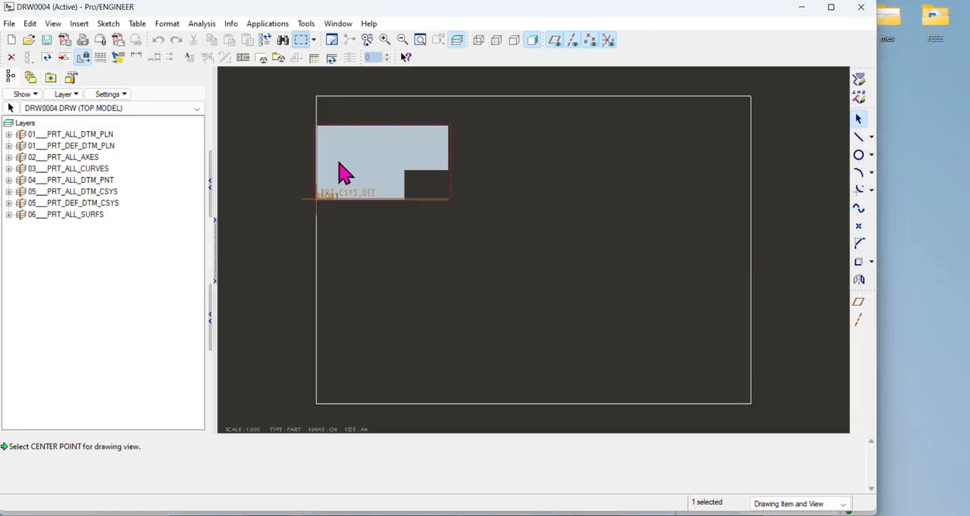
Step: Unlock view movement and shift the top view inward from the sheet's left border
{"action": "right_click", "coordinate": [369, 152]}
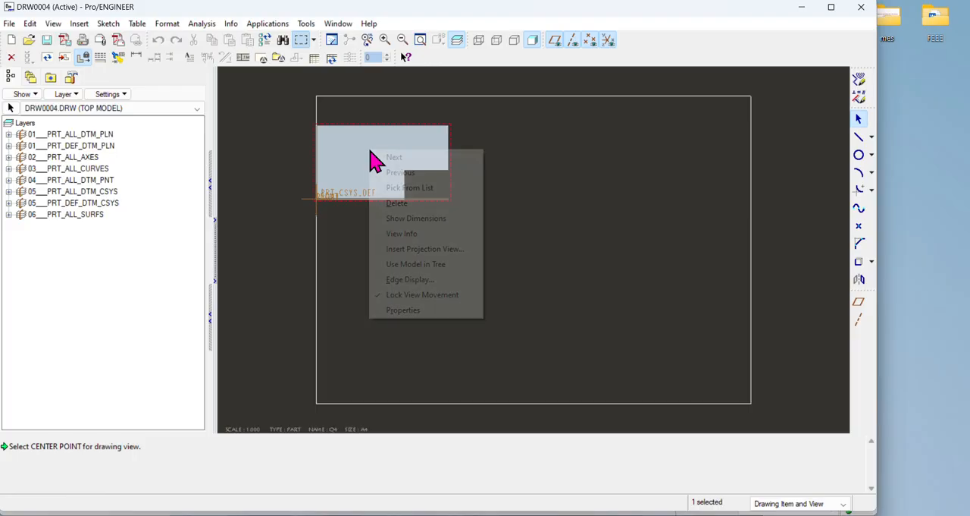
{"action": "left_click", "coordinate": [411, 296]}
{"action": "left_click_drag", "start_coordinate": [369, 151], "coordinate": [412, 161]}
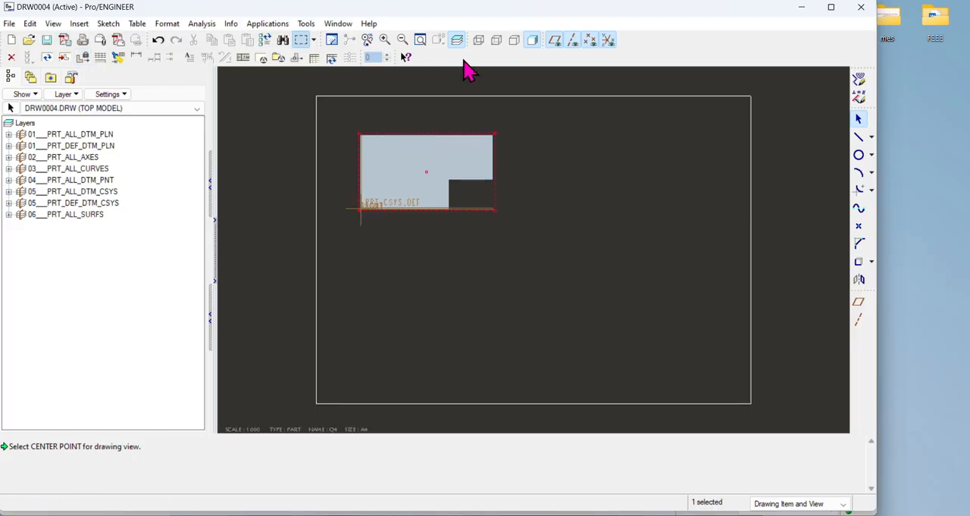
Step: Switch the drawing display to hidden line and hide the datum planes, axes, points and coordinate systems
{"action": "left_click", "coordinate": [497, 40]}
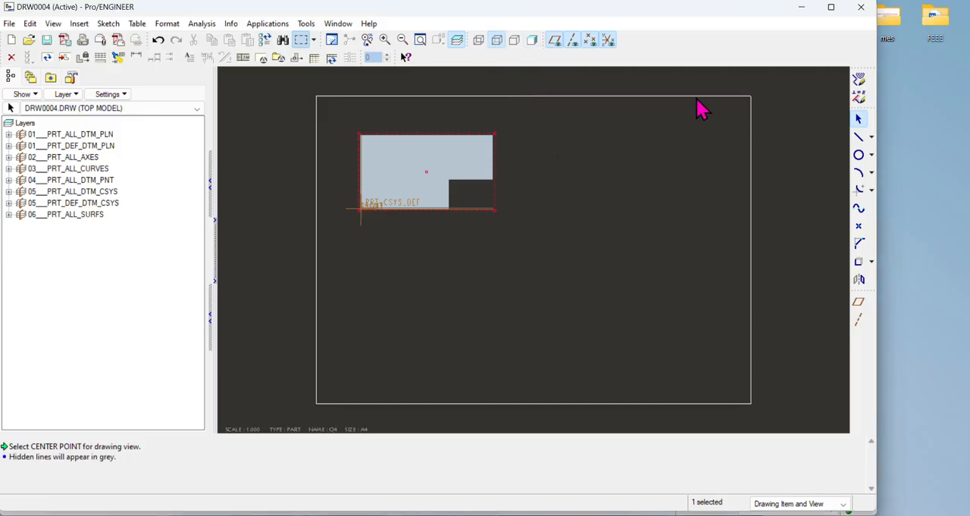
{"action": "left_click_drag", "start_coordinate": [734, 17], "coordinate": [738, 26]}
{"action": "left_click", "coordinate": [495, 53]}
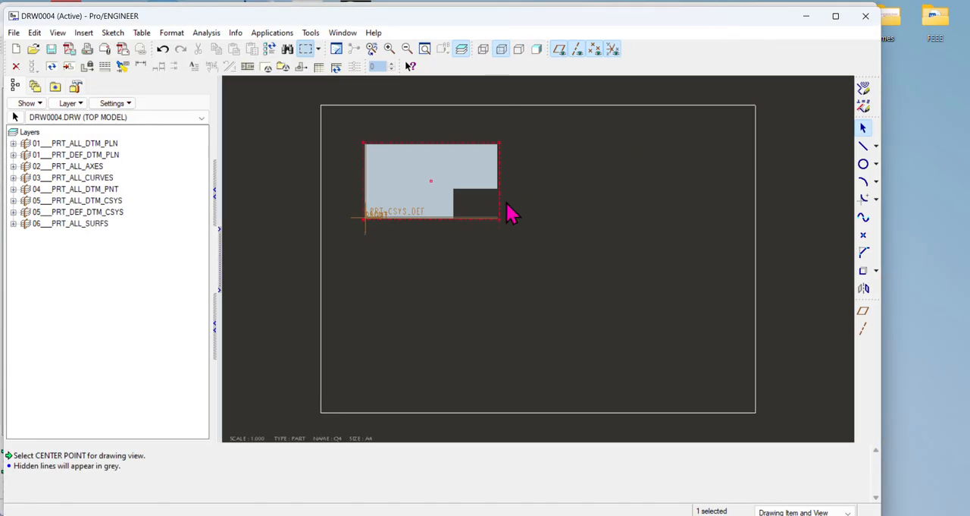
{"action": "left_click", "coordinate": [559, 50]}
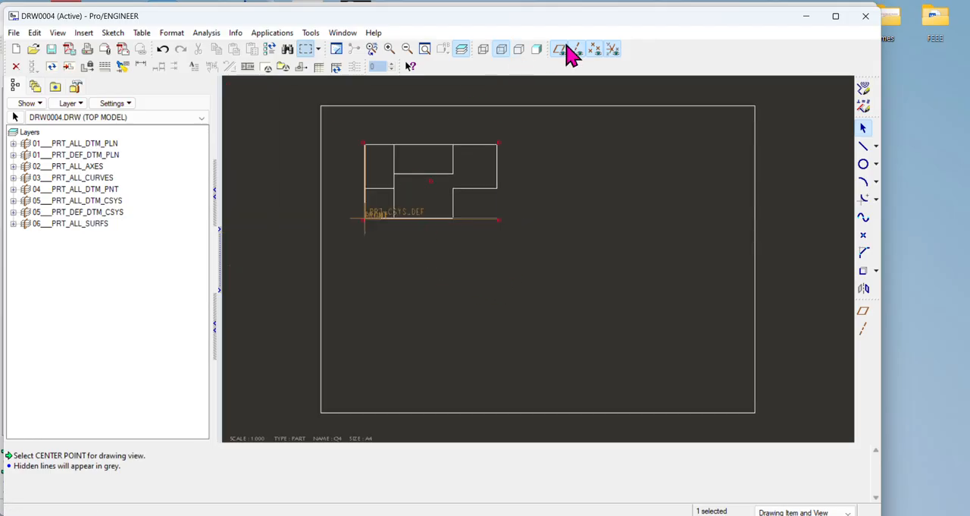
{"action": "left_click", "coordinate": [577, 50]}
{"action": "left_click", "coordinate": [595, 50]}
{"action": "left_click", "coordinate": [613, 50]}
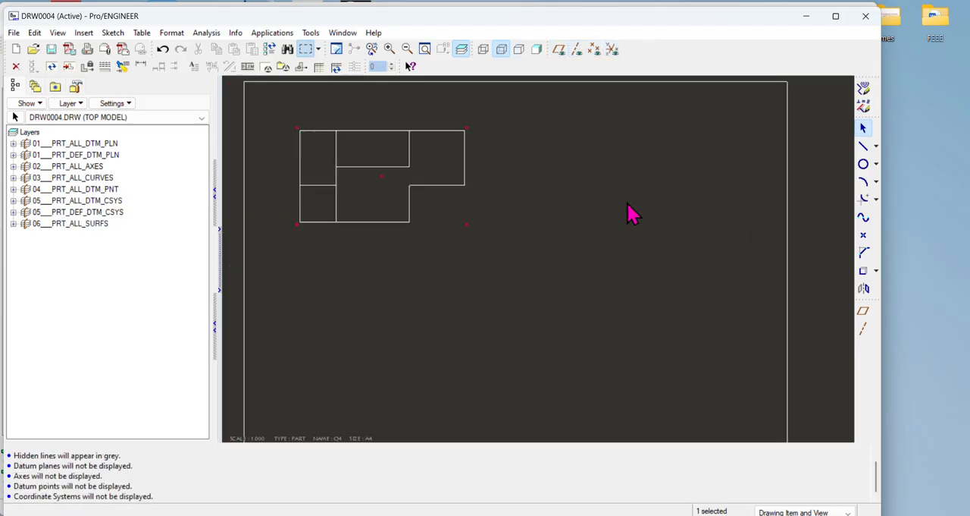
Step: Insert a projection view of the part directly below the top view
{"action": "scroll", "coordinate": [547, 231], "scroll_direction": "down", "scroll_amount": 2}
{"action": "scroll", "coordinate": [584, 241], "scroll_direction": "up", "scroll_amount": 2}
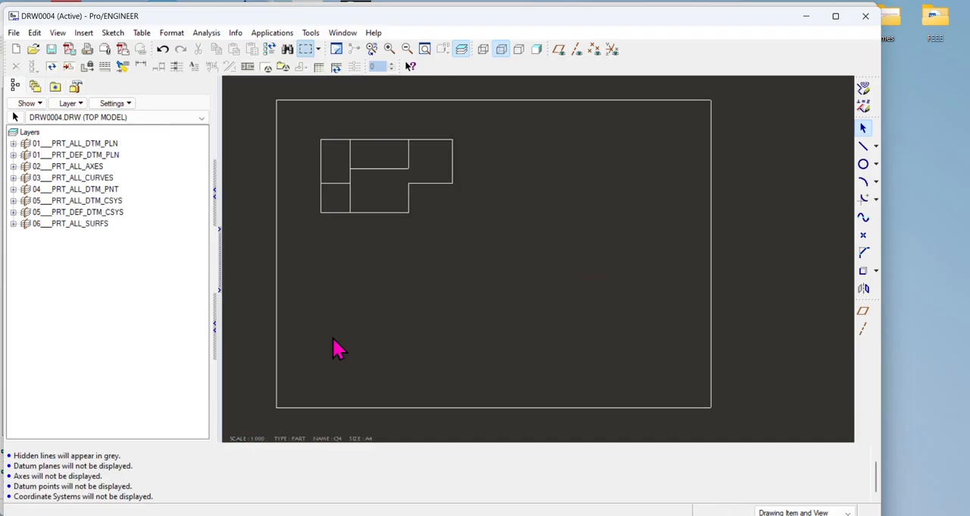
{"action": "left_click", "coordinate": [416, 216]}
{"action": "left_click", "coordinate": [401, 194]}
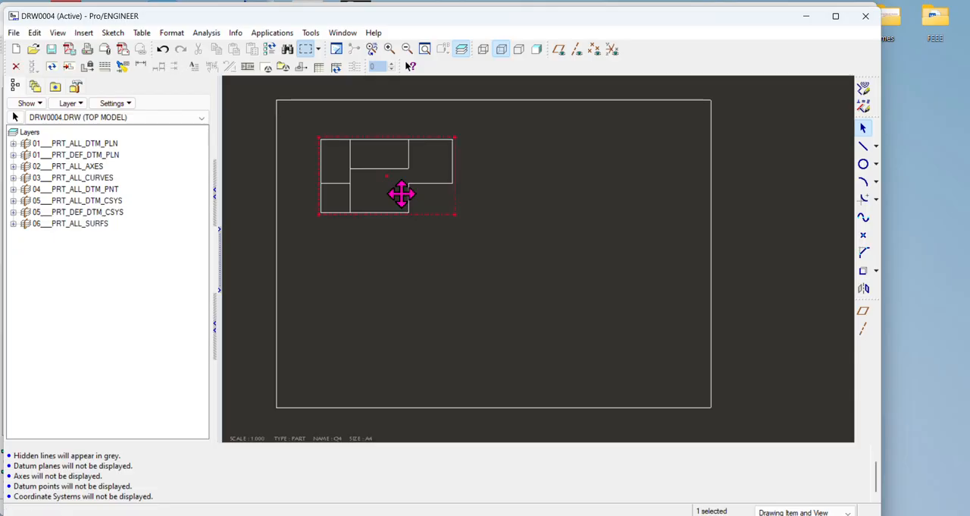
{"action": "right_click", "coordinate": [401, 194]}
{"action": "left_click", "coordinate": [440, 293]}
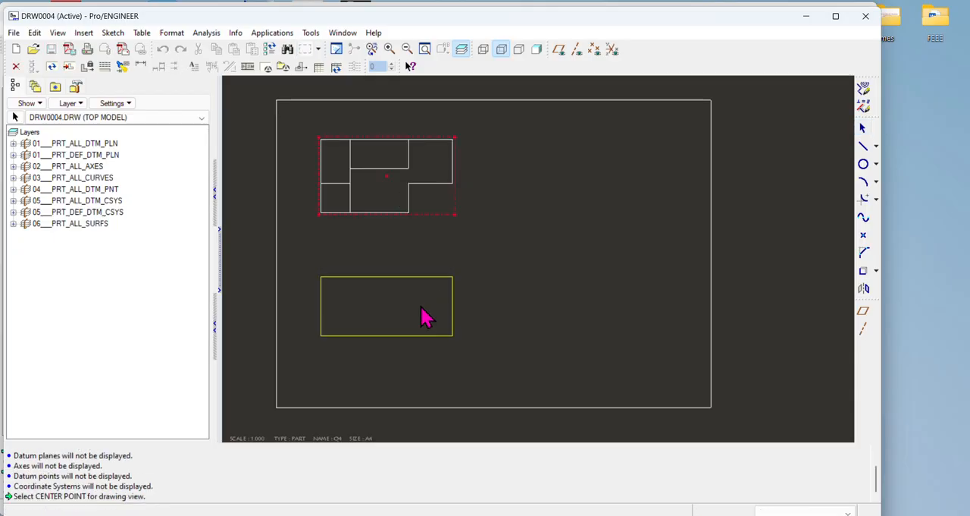
{"action": "left_click", "coordinate": [422, 297]}
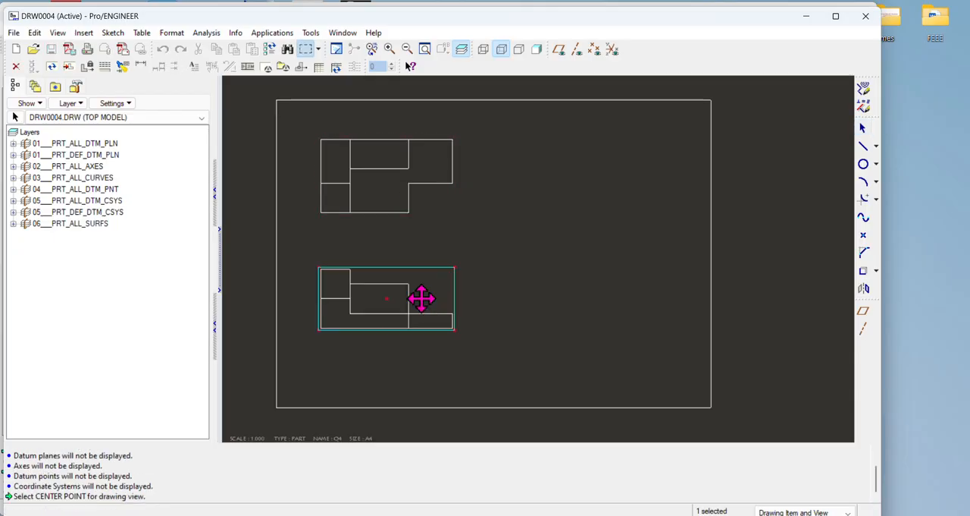
{"action": "right_click", "coordinate": [422, 154]}
{"action": "left_click", "coordinate": [456, 208]}
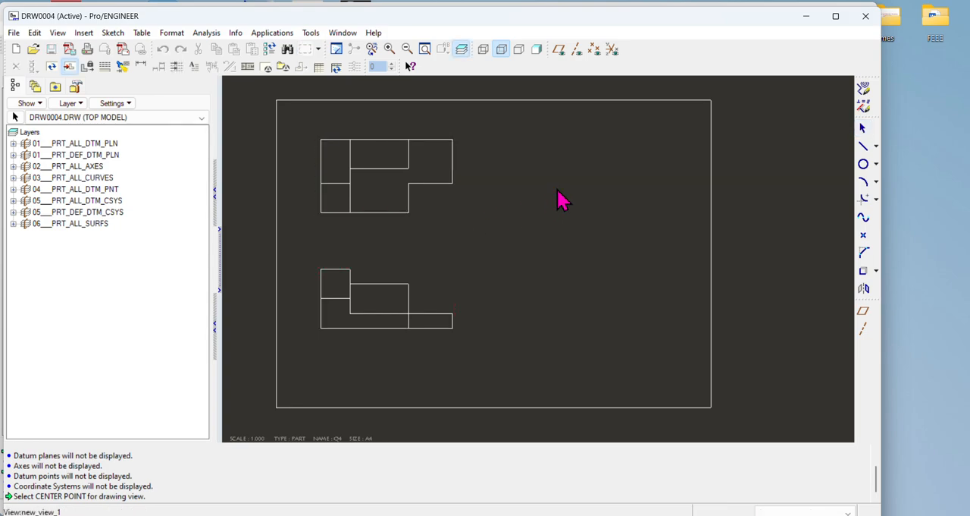
{"action": "right_click", "coordinate": [379, 176]}
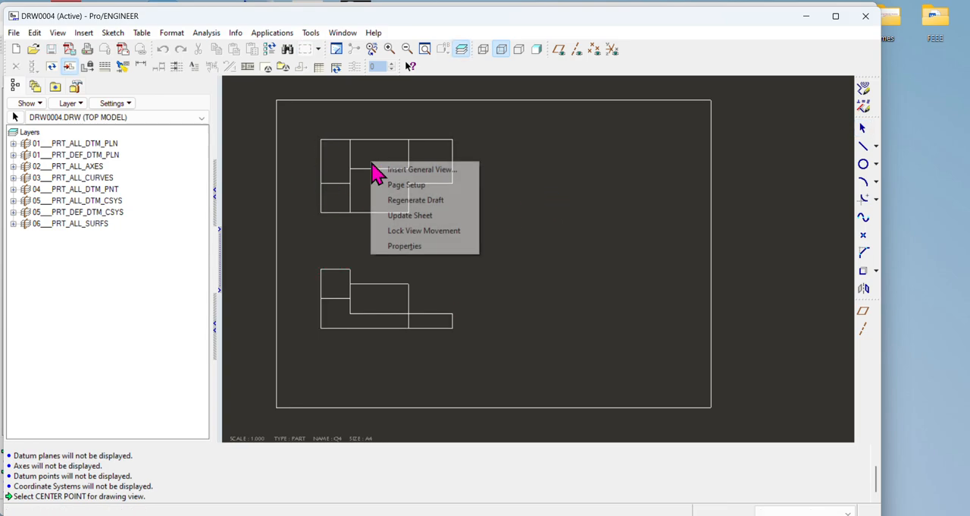
{"action": "left_click", "coordinate": [396, 215]}
{"action": "left_click", "coordinate": [391, 178]}
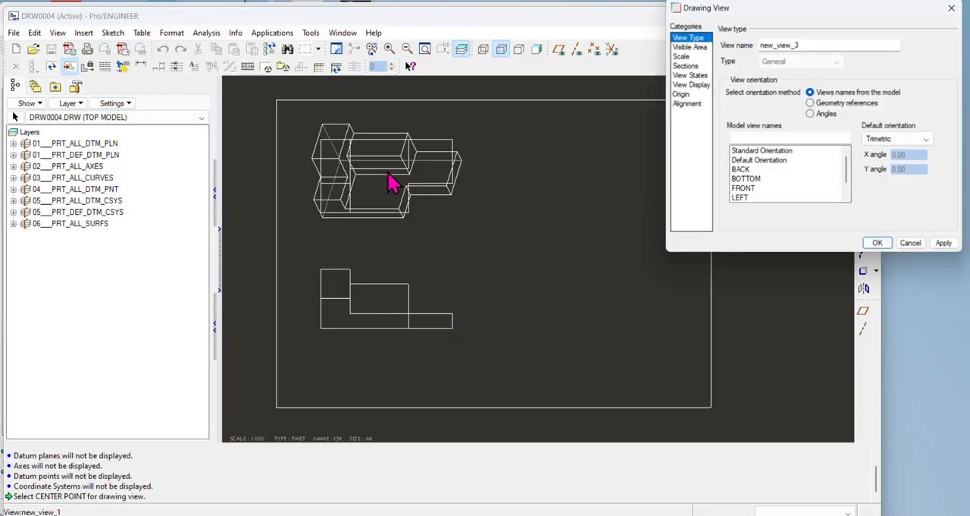
{"action": "left_click", "coordinate": [906, 243]}
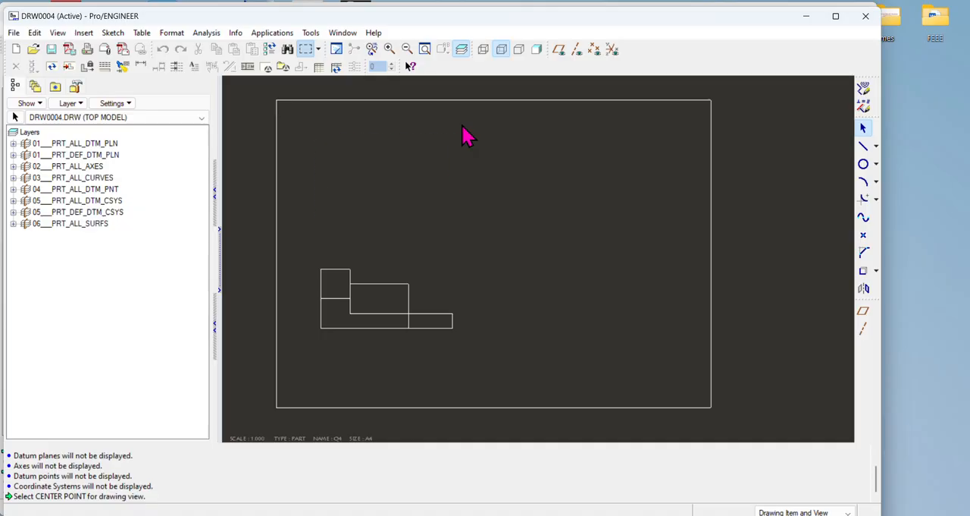
Step: Select the top view and switch the drawing display to wireframe
{"action": "left_click", "coordinate": [424, 157]}
{"action": "left_click", "coordinate": [487, 45]}
{"action": "scroll", "coordinate": [511, 174], "scroll_direction": "down", "scroll_amount": 3}
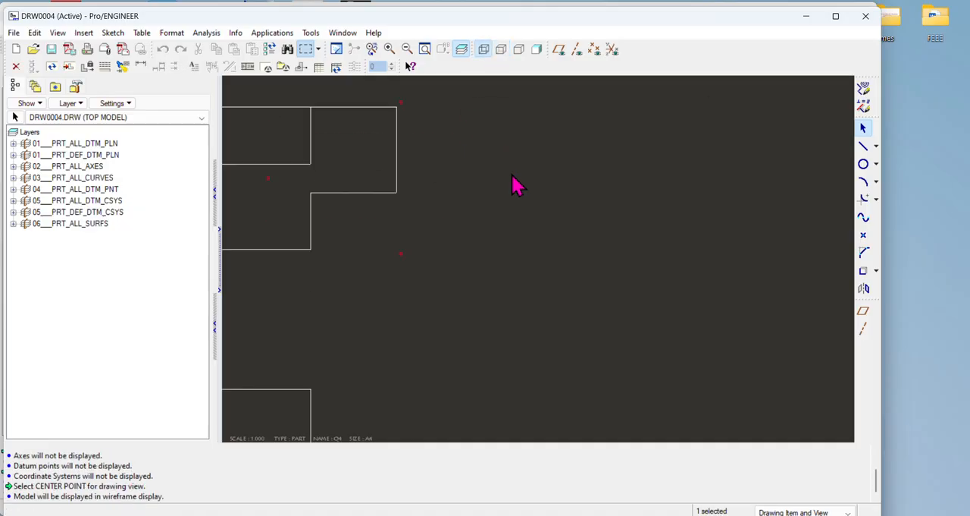
{"action": "scroll", "coordinate": [512, 174], "scroll_direction": "up", "scroll_amount": 2}
Step: Insert a projection view from the top view, placed to its right on the sheet
{"action": "right_click", "coordinate": [362, 168]}
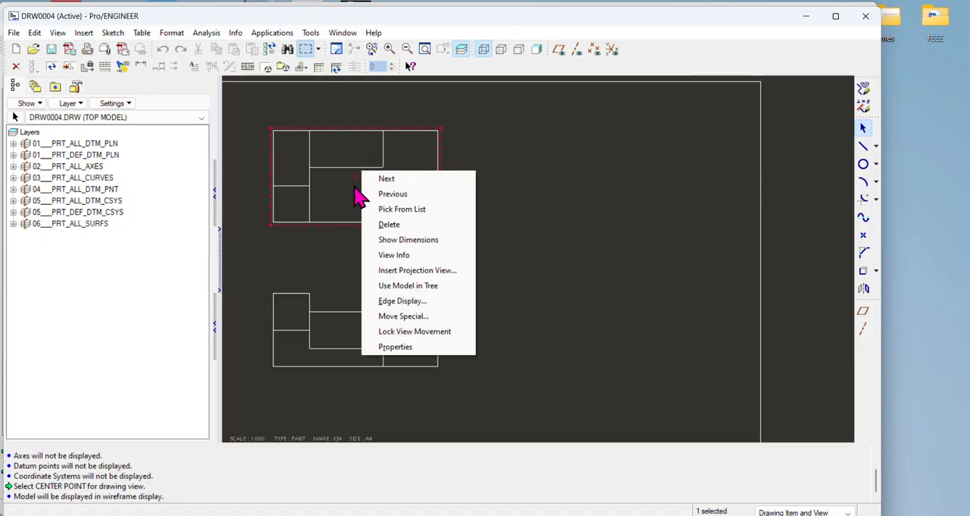
{"action": "left_click", "coordinate": [407, 277]}
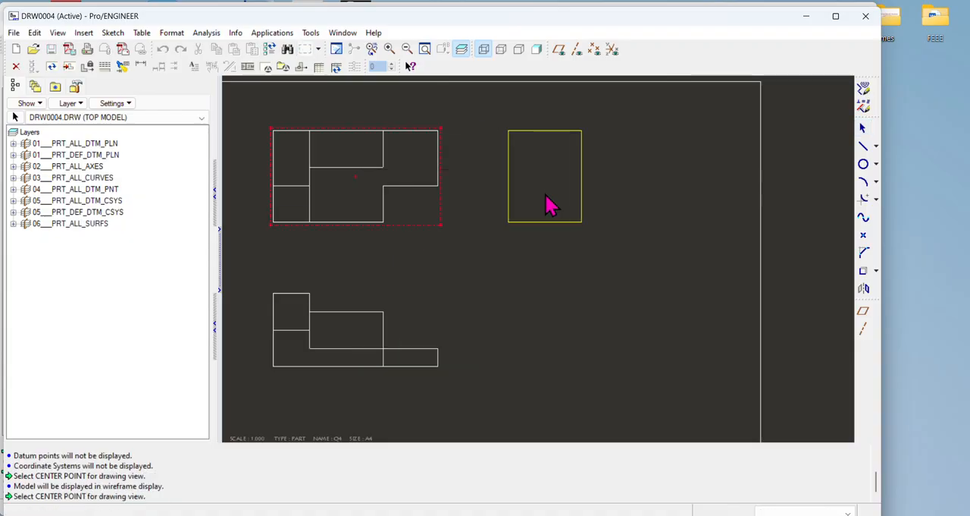
{"action": "left_click", "coordinate": [546, 202]}
{"action": "scroll", "coordinate": [569, 289], "scroll_direction": "up", "scroll_amount": 3}
{"action": "left_click", "coordinate": [568, 305]}
{"action": "scroll", "coordinate": [561, 297], "scroll_direction": "down", "scroll_amount": 1}
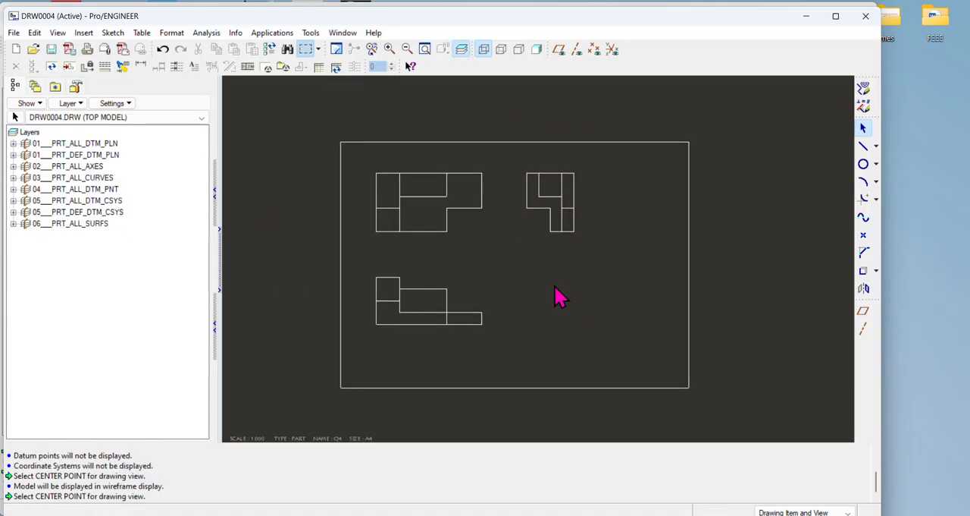
Step: Compare the views with the exercise image and delete the projected view to the right of the top view
{"action": "left_click", "coordinate": [654, 464]}
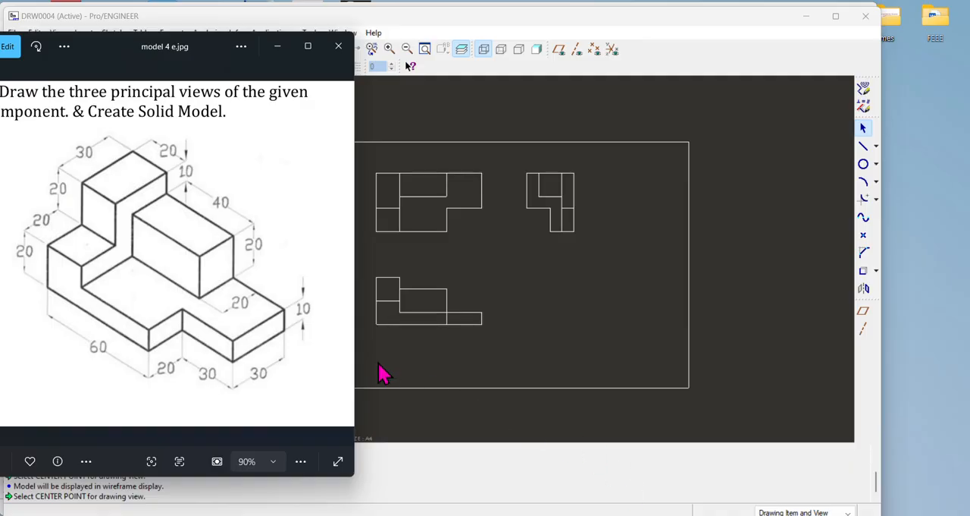
{"action": "left_click", "coordinate": [338, 42]}
{"action": "left_click", "coordinate": [531, 201]}
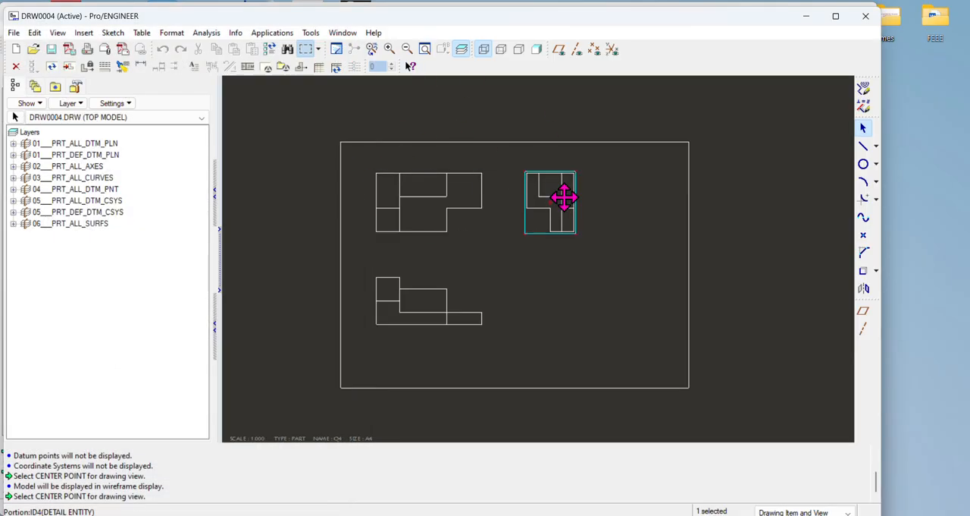
{"action": "key", "text": "Delete"}
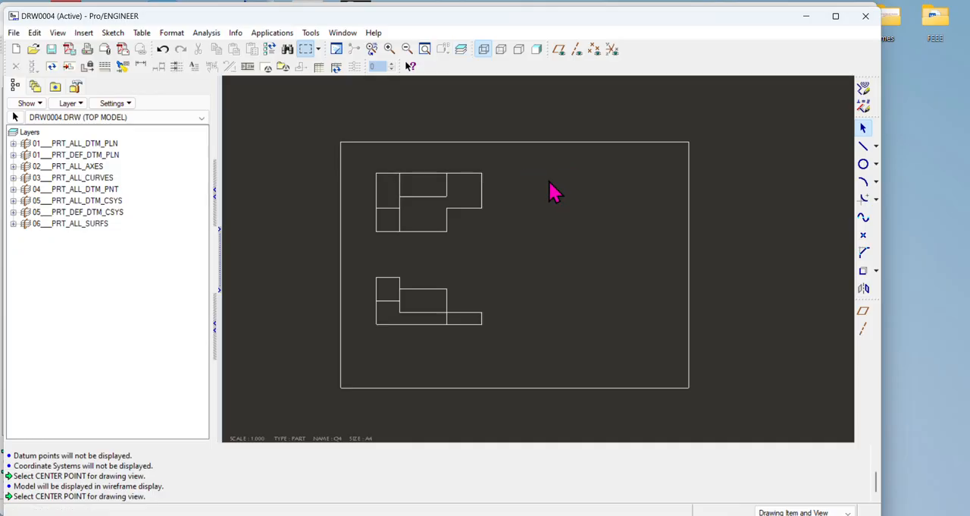
Step: Insert a projection view to the left of the top view and move it to that view's right side inside the sheet
{"action": "right_click", "coordinate": [553, 214]}
{"action": "left_click", "coordinate": [408, 198]}
{"action": "right_click", "coordinate": [405, 190]}
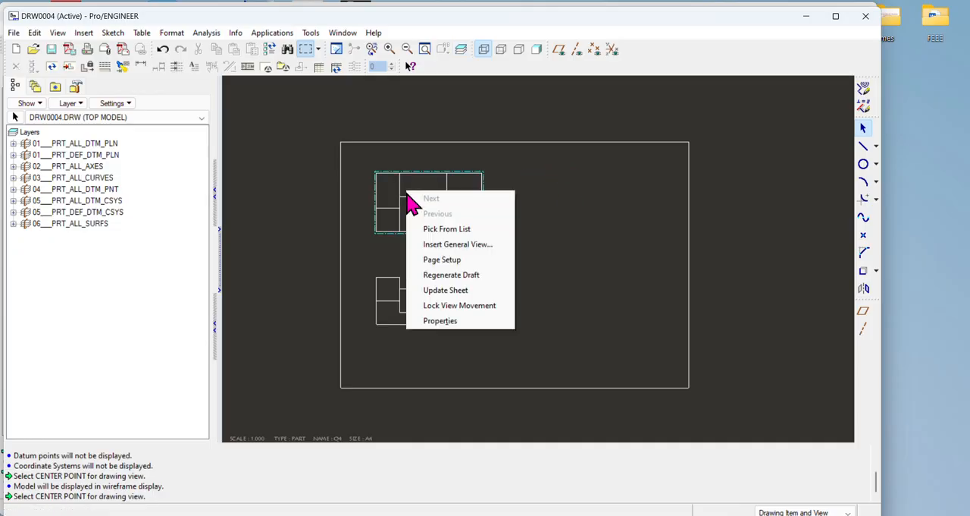
{"action": "left_click", "coordinate": [394, 187]}
{"action": "right_click", "coordinate": [420, 193]}
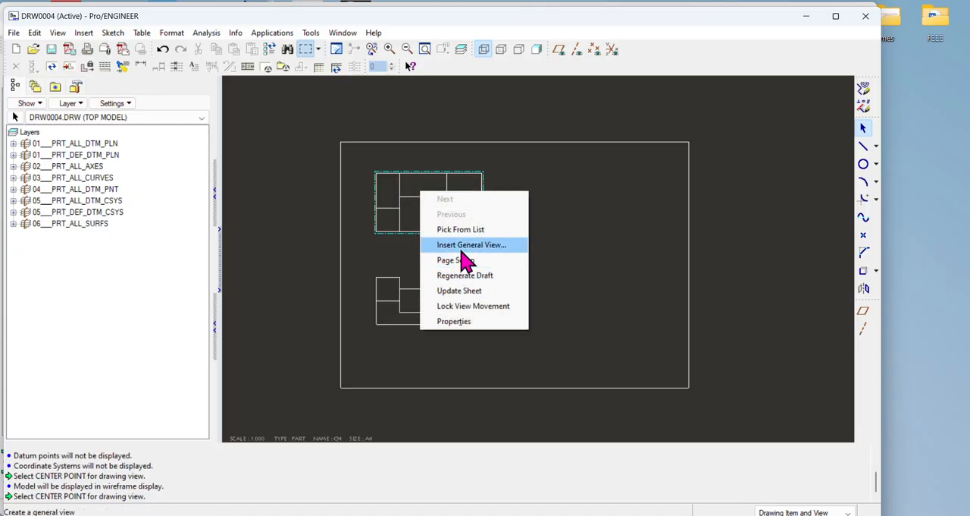
{"action": "left_click", "coordinate": [574, 230]}
{"action": "left_click", "coordinate": [440, 174]}
{"action": "right_click", "coordinate": [440, 176]}
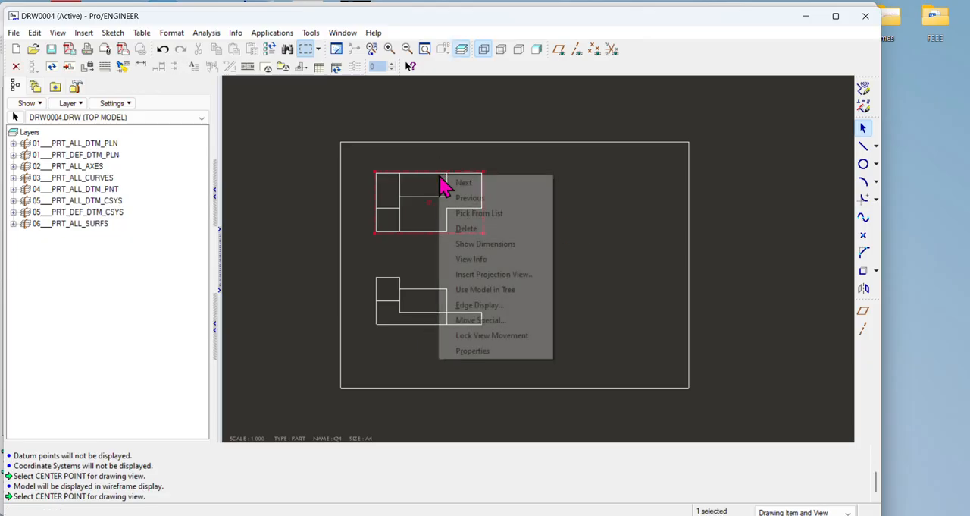
{"action": "left_click", "coordinate": [470, 274]}
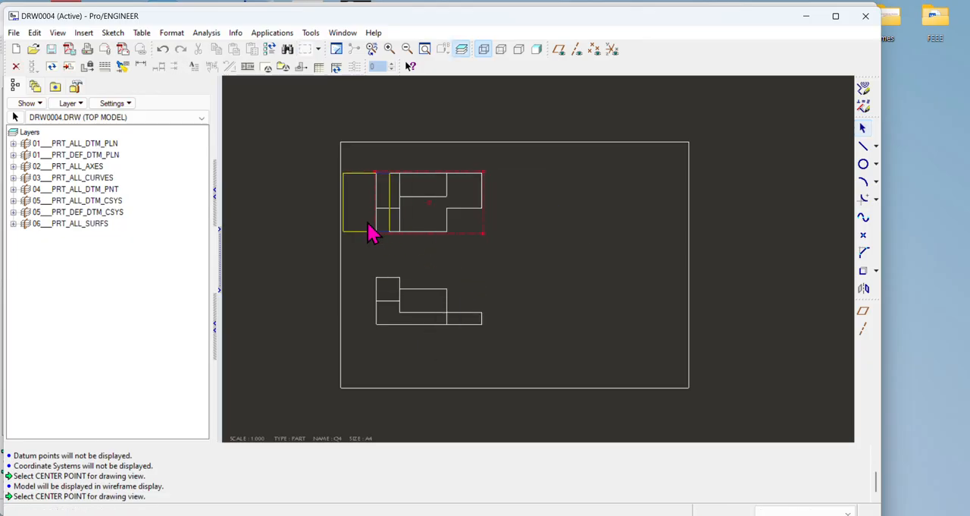
{"action": "left_click", "coordinate": [309, 214]}
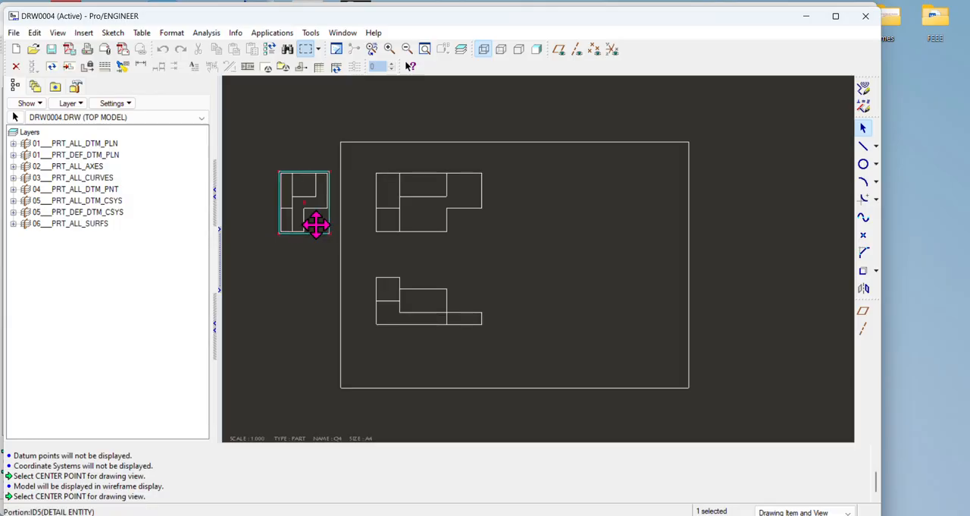
{"action": "left_click_drag", "start_coordinate": [303, 194], "coordinate": [561, 213]}
{"action": "left_click", "coordinate": [580, 271]}
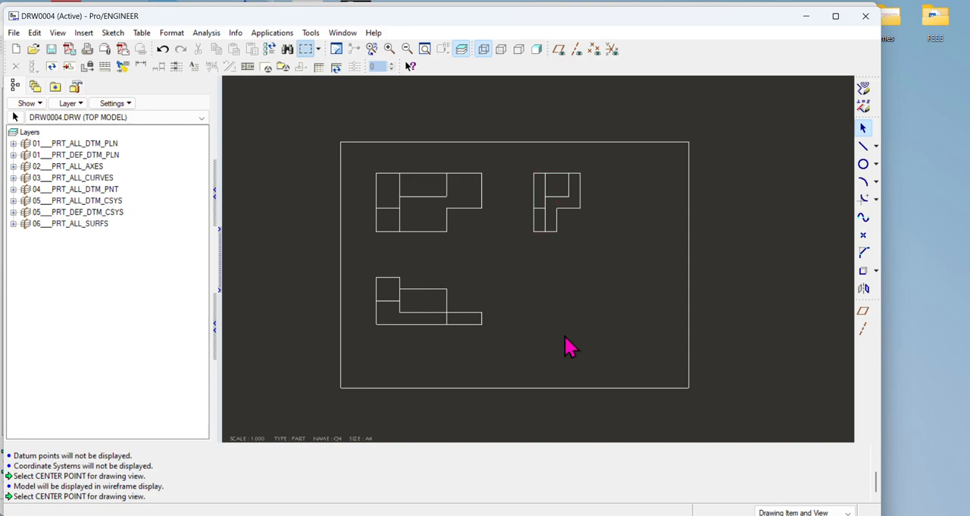
Step: Insert a general view of the part in the sheet's lower-right area with the default orientation set to Isometric
{"action": "right_click", "coordinate": [611, 283]}
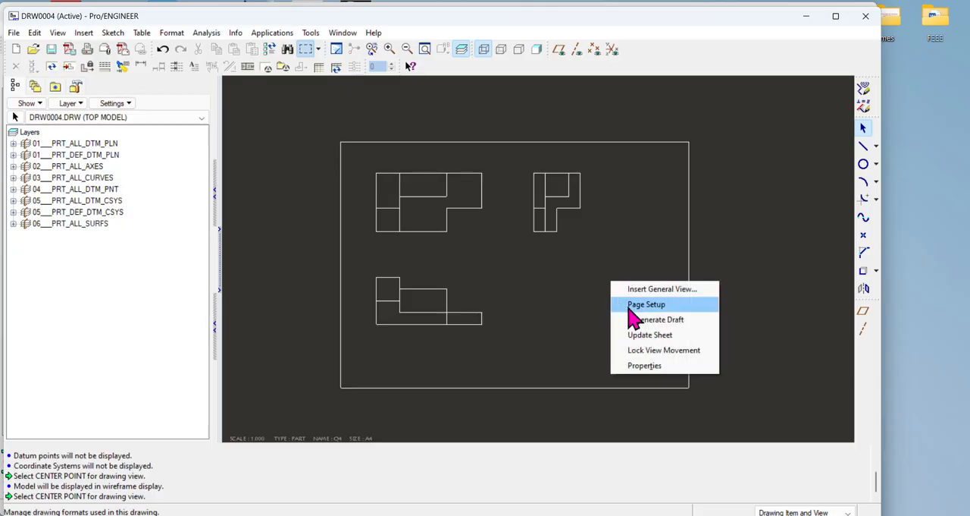
{"action": "left_click", "coordinate": [642, 289]}
{"action": "left_click", "coordinate": [608, 305]}
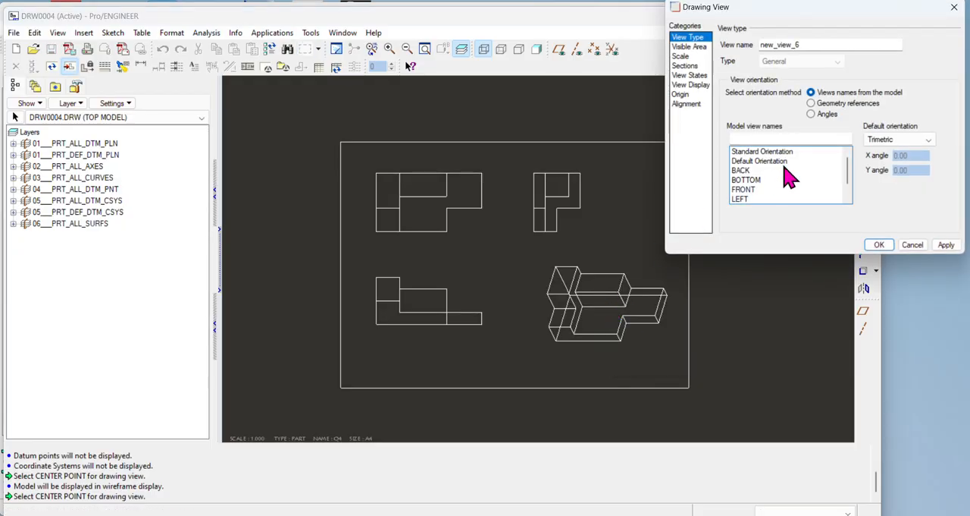
{"action": "left_click", "coordinate": [904, 140]}
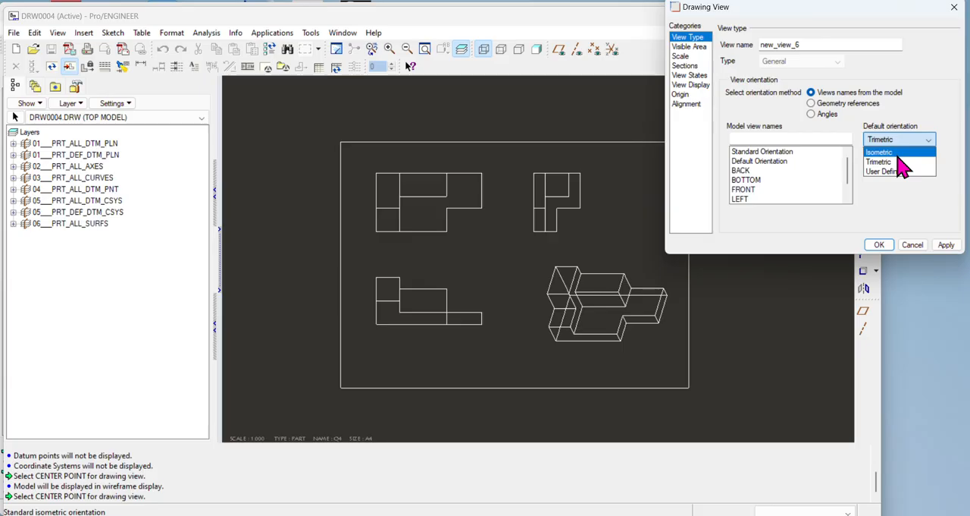
{"action": "left_click", "coordinate": [897, 153]}
Step: Set the isometric view's display style to Shading and apply it
{"action": "left_click", "coordinate": [690, 84]}
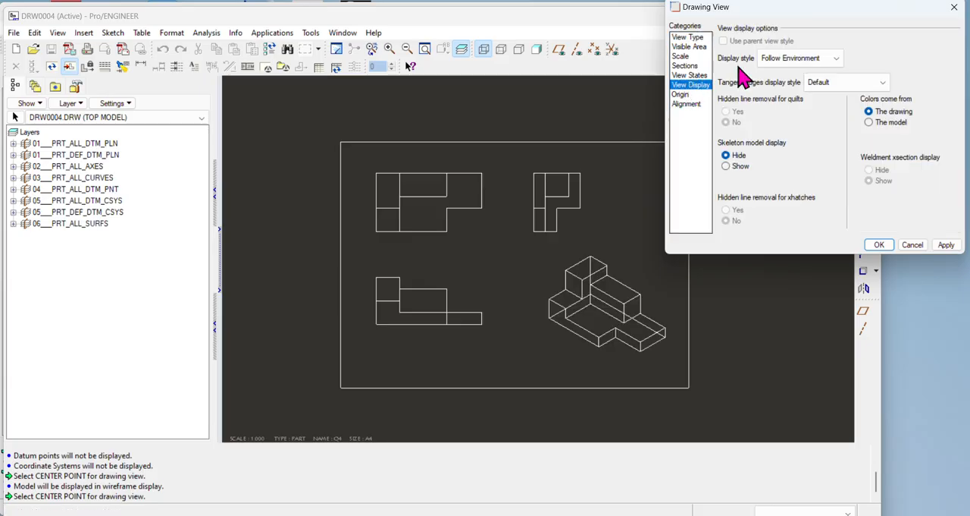
{"action": "left_click", "coordinate": [826, 58]}
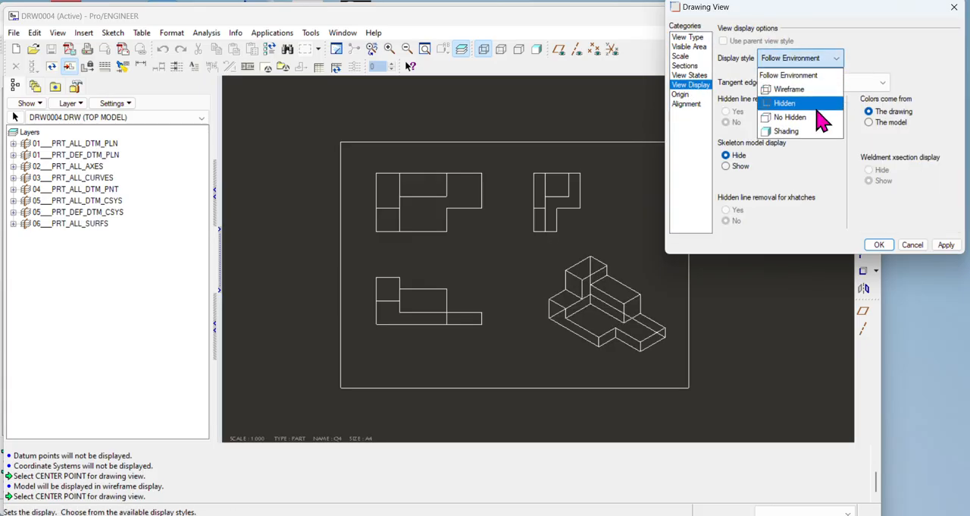
{"action": "left_click", "coordinate": [817, 132]}
{"action": "left_click", "coordinate": [879, 245]}
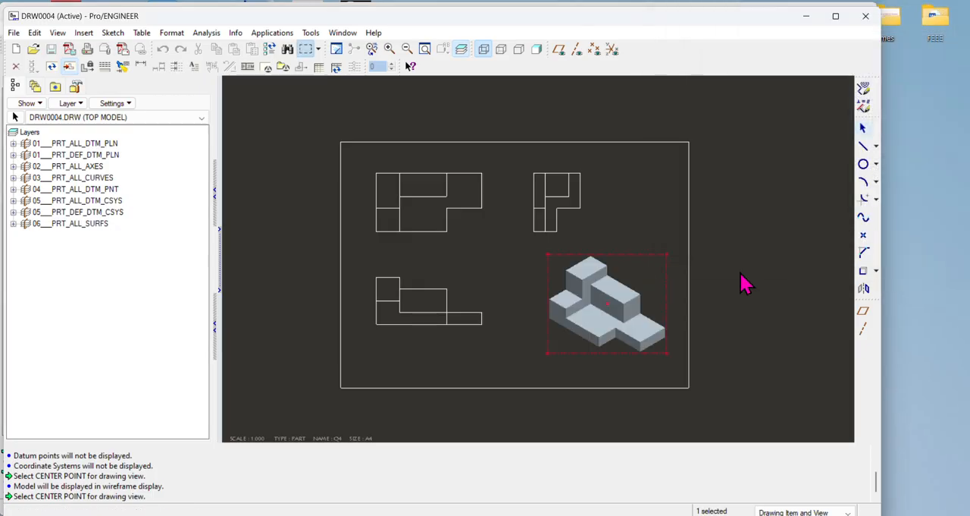
{"action": "left_click", "coordinate": [604, 216]}
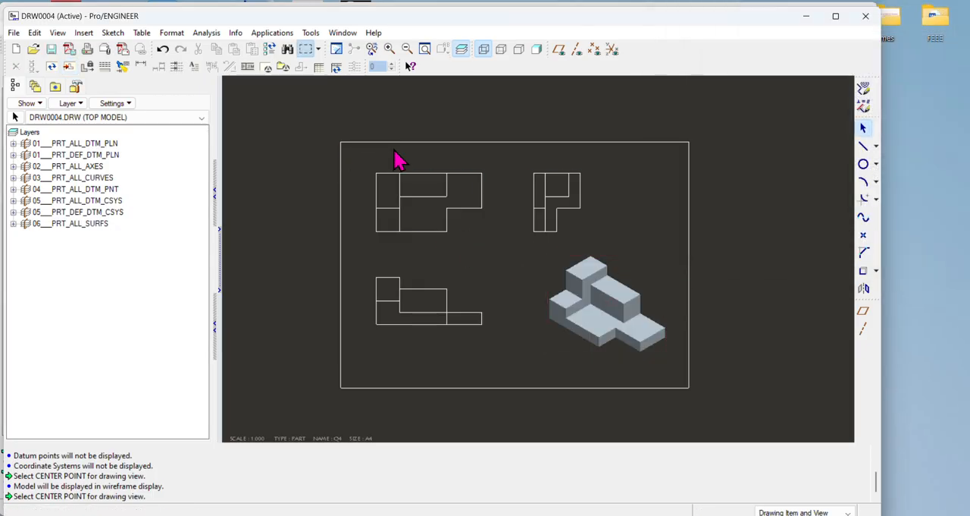
Step: Add a note without leader reading FRONT VIEW above the sheet's upper-left view
{"action": "left_click", "coordinate": [195, 66]}
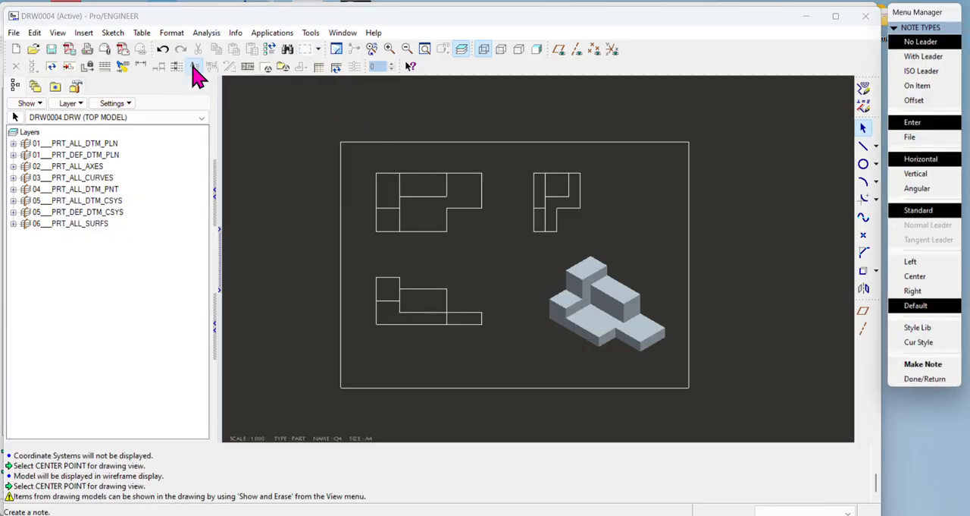
{"action": "left_click", "coordinate": [925, 373]}
{"action": "left_click", "coordinate": [410, 152]}
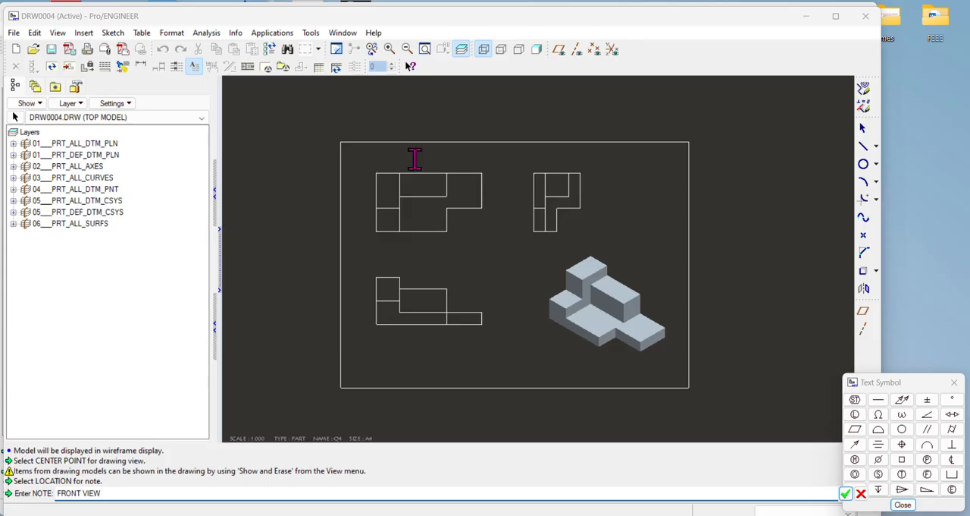
{"action": "type", "text": "FRONT VIEW"}
{"action": "key", "text": "Return"}
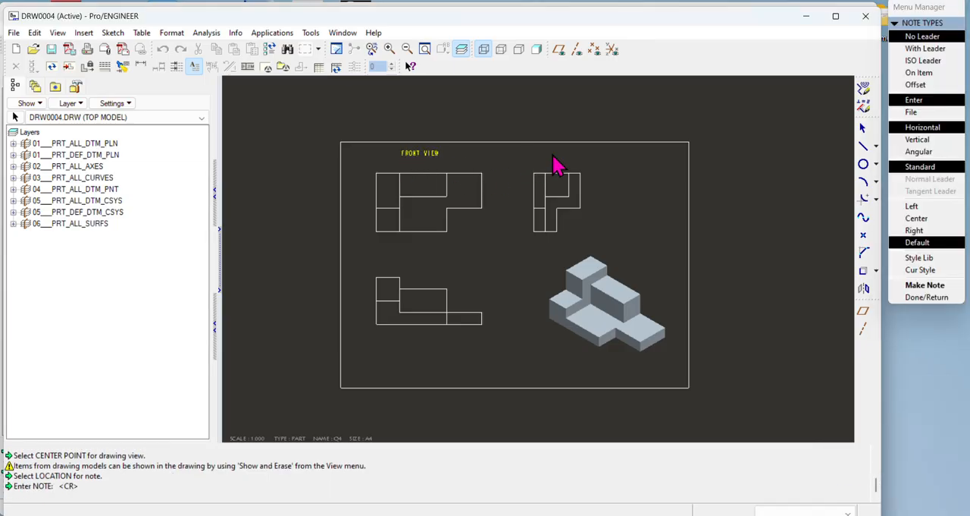
{"action": "left_click", "coordinate": [926, 297]}
Step: Dimension the horizontal edge of the corner notch in the upper-left view, placing the dimension below the view
{"action": "left_click", "coordinate": [143, 67]}
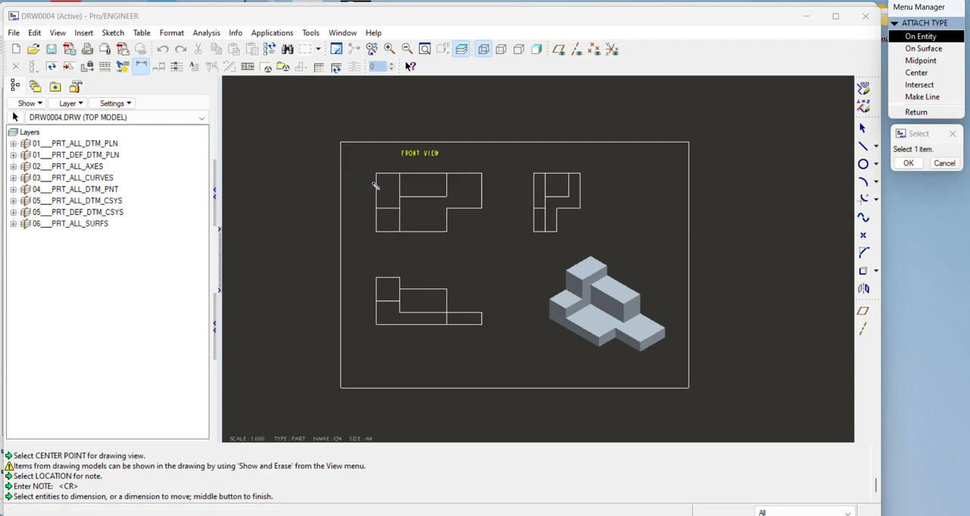
{"action": "left_click", "coordinate": [464, 209]}
{"action": "middle_click", "coordinate": [468, 252]}
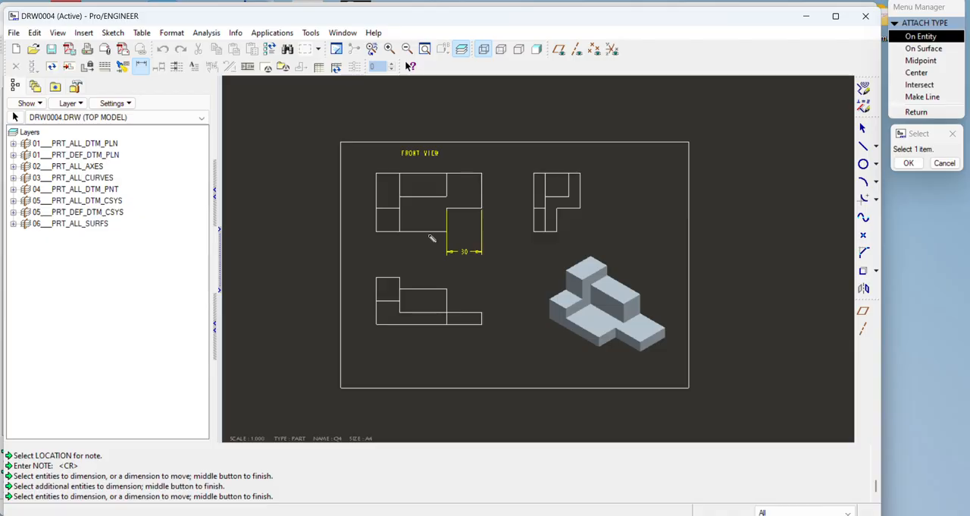
Step: Try to dimension the upper-left view's bottom edge across its two collinear segments and finish dimensioning
{"action": "left_click", "coordinate": [429, 232]}
{"action": "left_click", "coordinate": [387, 232]}
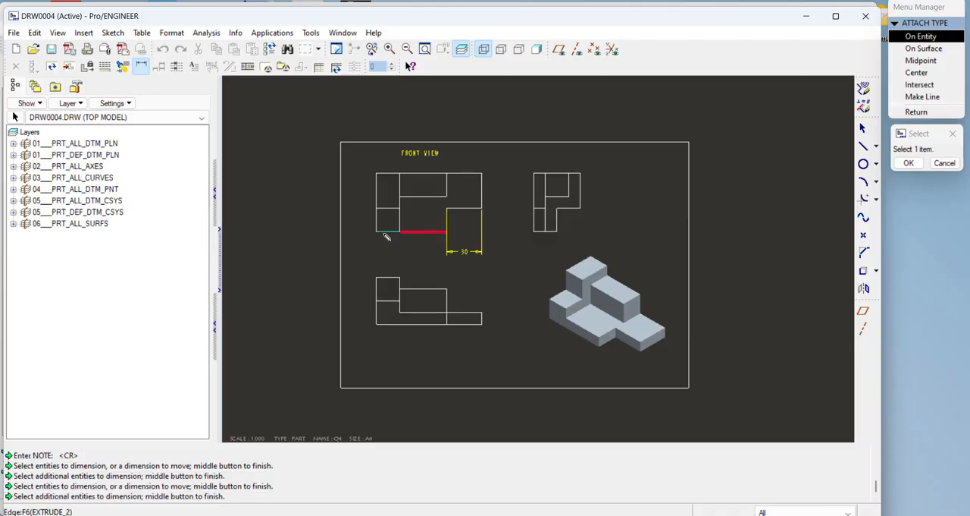
{"action": "middle_click", "coordinate": [415, 263]}
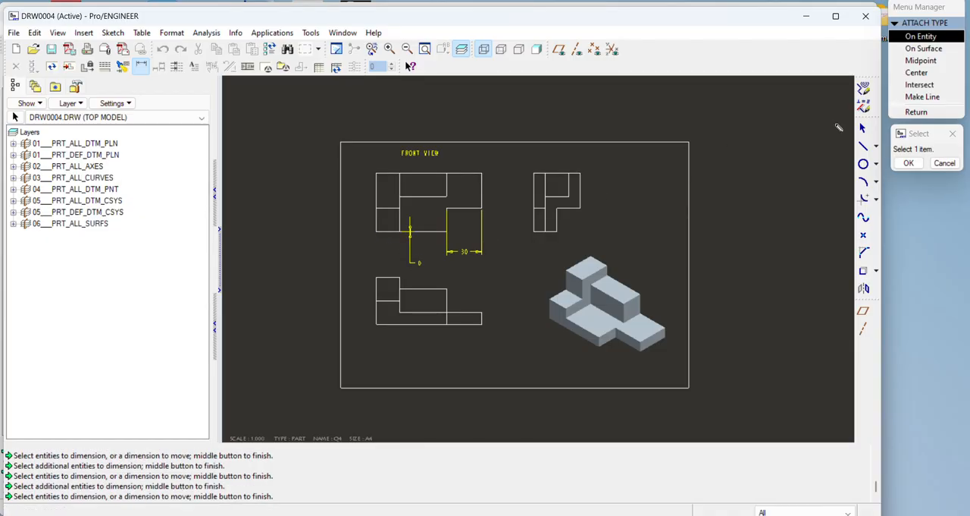
{"action": "left_click", "coordinate": [908, 163]}
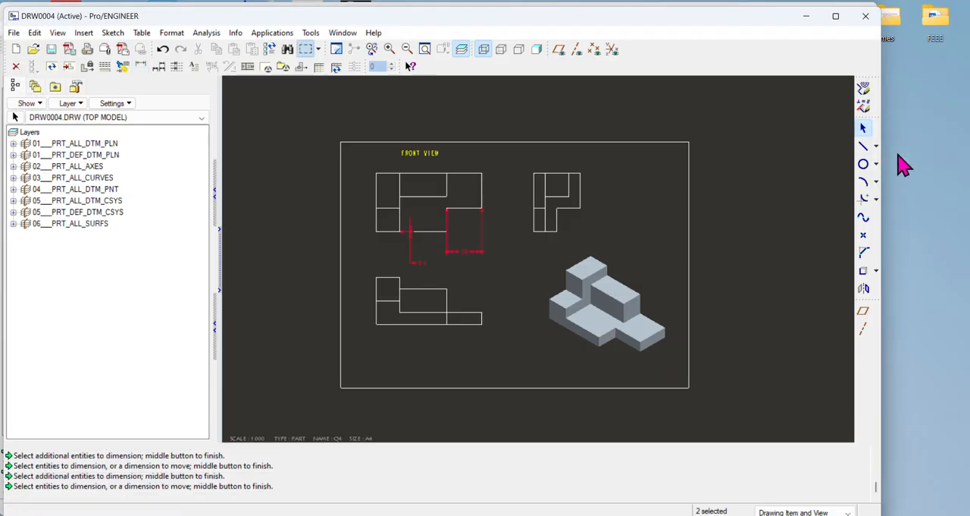
Step: Delete the dimension placed between the two bottom edge segments of the upper-left view
{"action": "left_click", "coordinate": [422, 262]}
{"action": "left_click", "coordinate": [494, 269]}
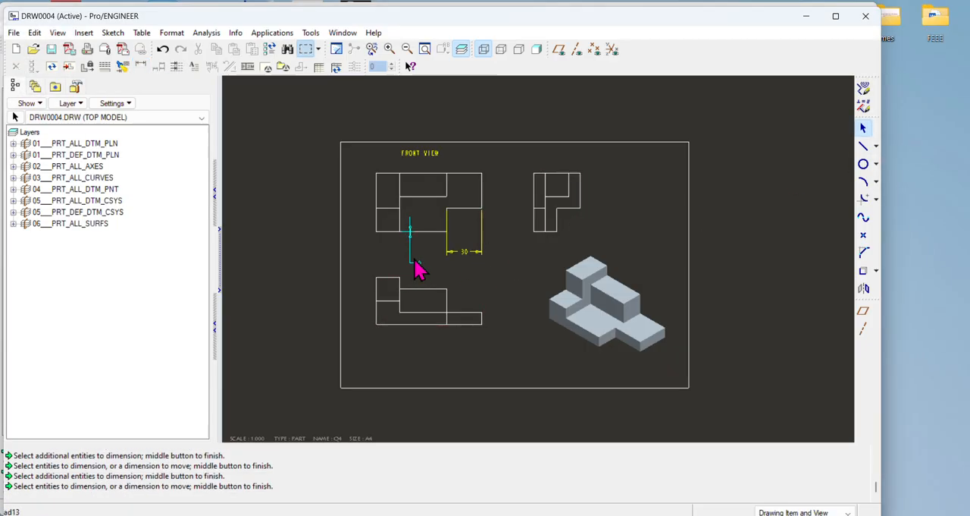
{"action": "left_click", "coordinate": [409, 234]}
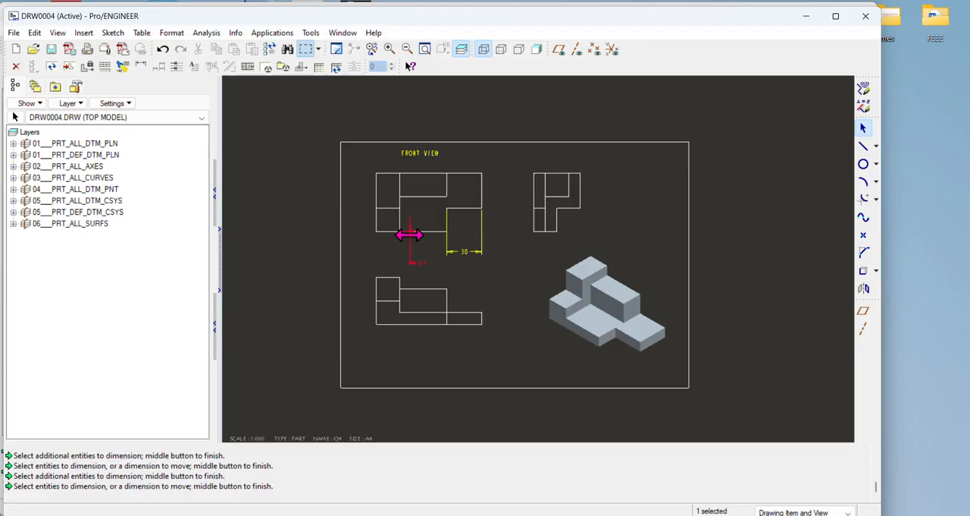
{"action": "key", "text": "Delete"}
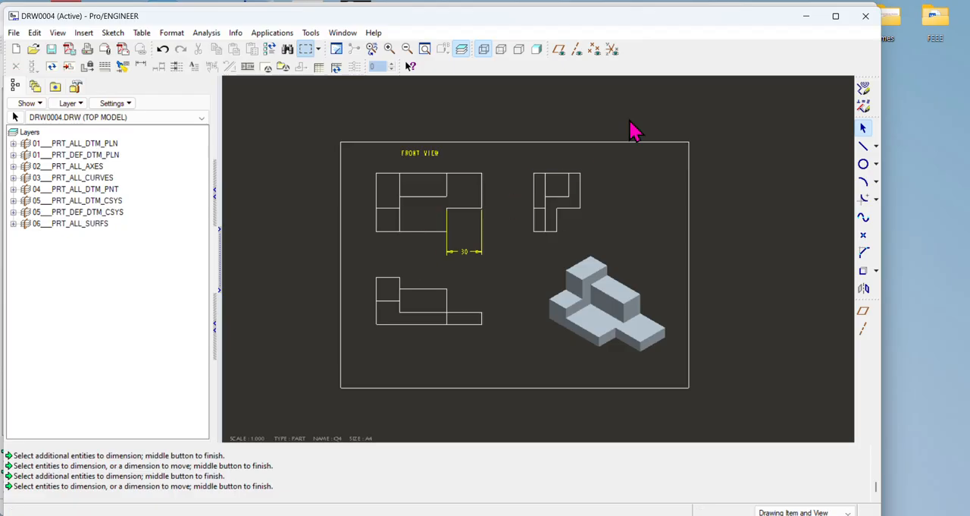
Step: Dimension the upper-left view's width from its outer edge to the corner notch below the view, and the height of its short outer edge opposite
{"action": "left_click", "coordinate": [141, 65]}
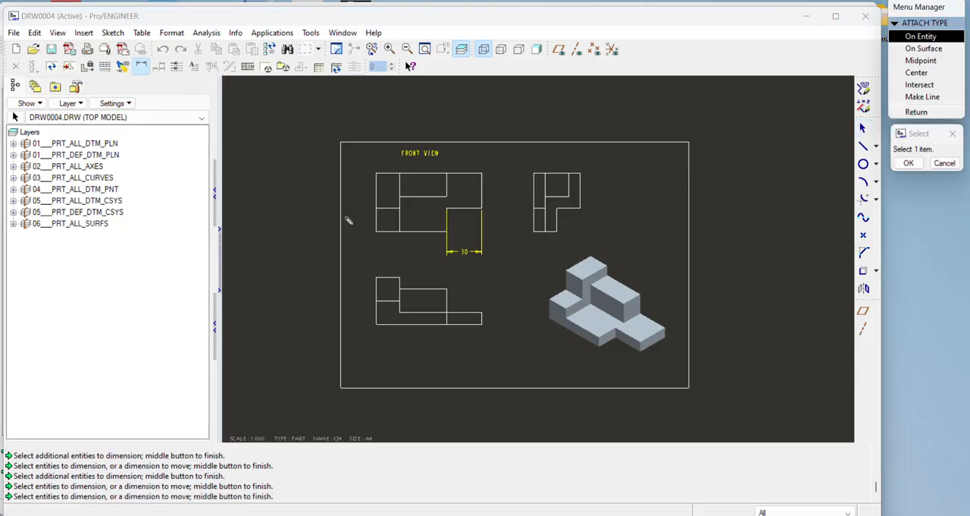
{"action": "left_click", "coordinate": [377, 220]}
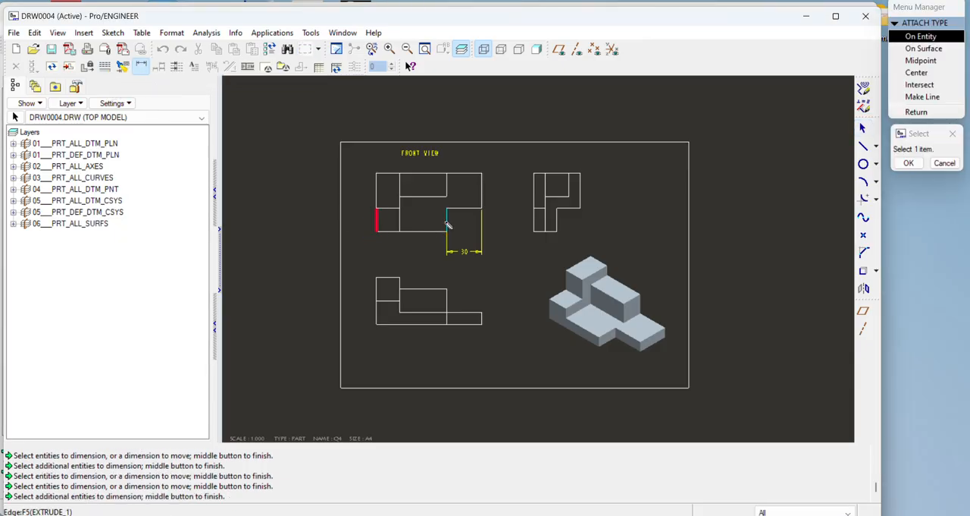
{"action": "left_click", "coordinate": [446, 220]}
{"action": "middle_click", "coordinate": [412, 260]}
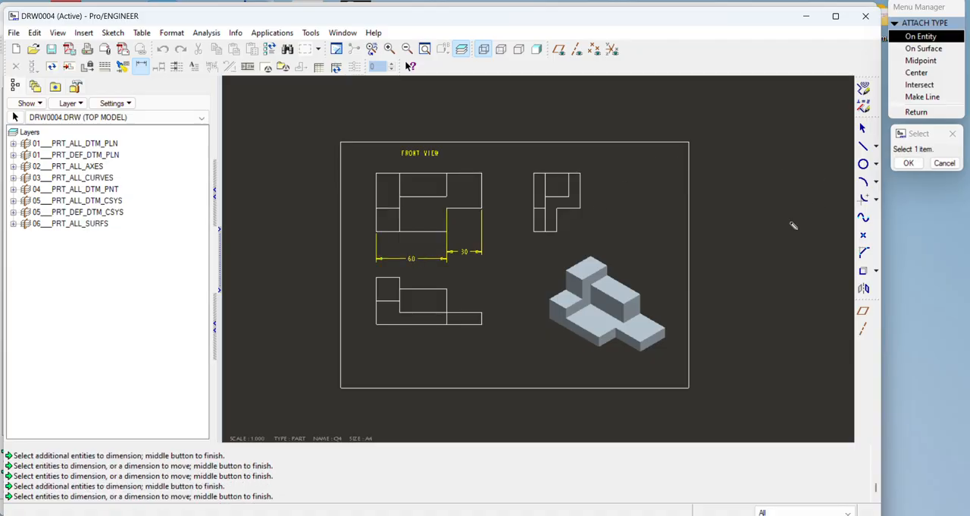
{"action": "left_click", "coordinate": [483, 194]}
{"action": "middle_click", "coordinate": [513, 193]}
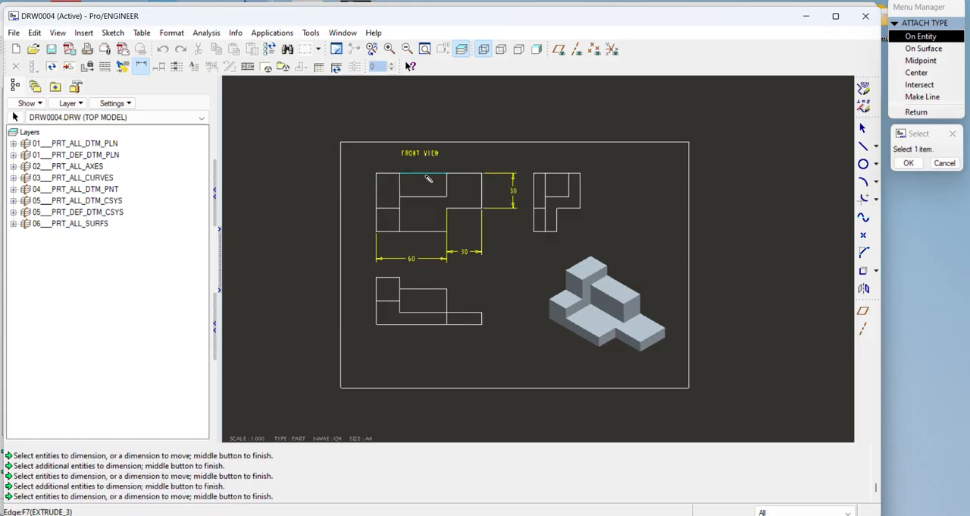
Step: Try to dimension the height of the lower-left view along its split outer vertical edge and finish dimensioning
{"action": "left_click", "coordinate": [379, 291]}
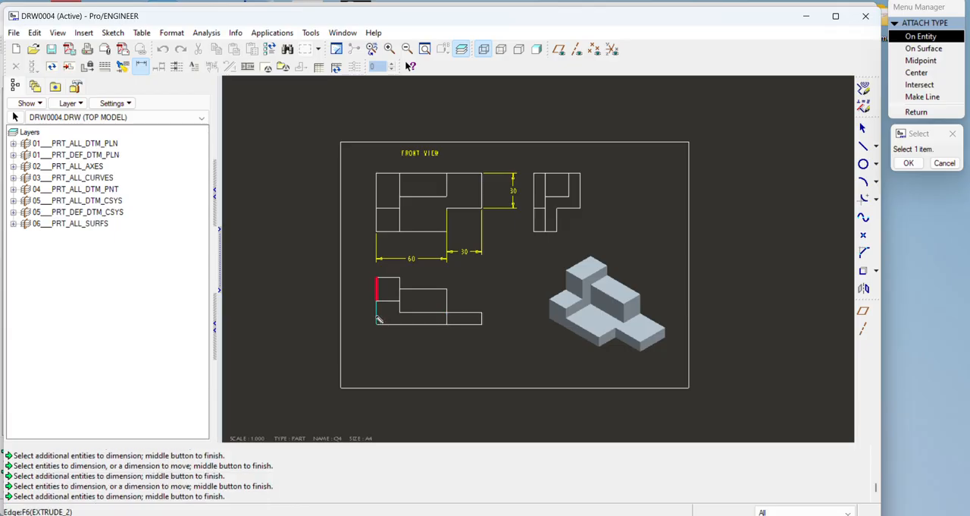
{"action": "middle_click", "coordinate": [361, 304]}
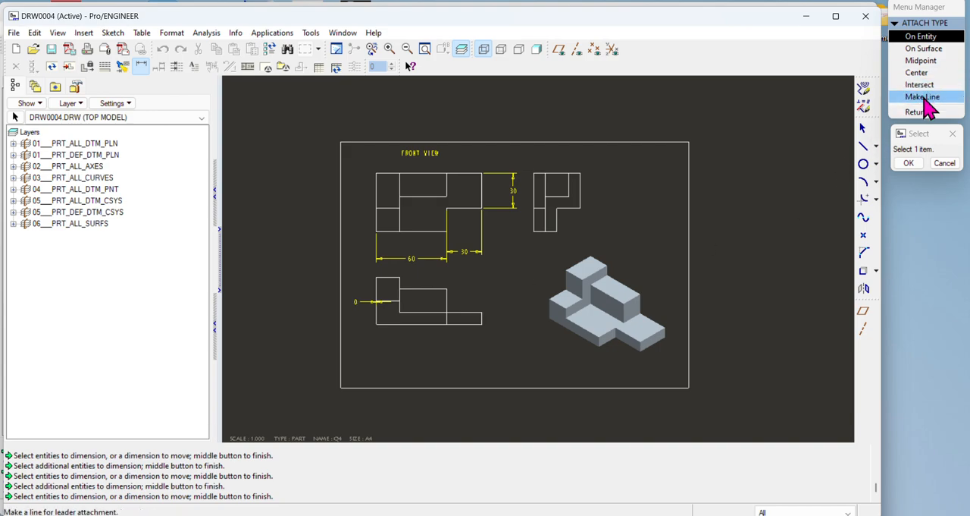
{"action": "left_click", "coordinate": [923, 49]}
{"action": "left_click", "coordinate": [915, 165]}
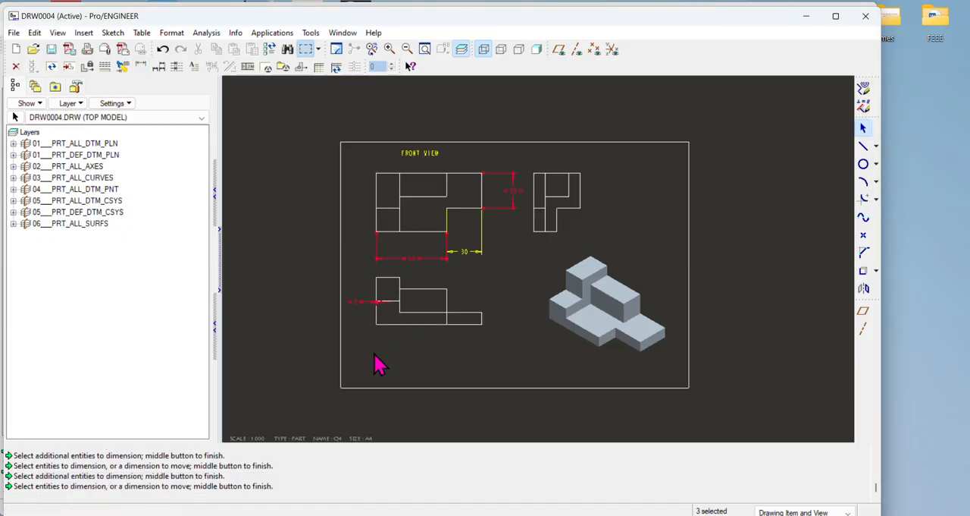
Step: Delete the faulty dimension attached to the outer vertical edge of the lower-left view
{"action": "left_click", "coordinate": [370, 304]}
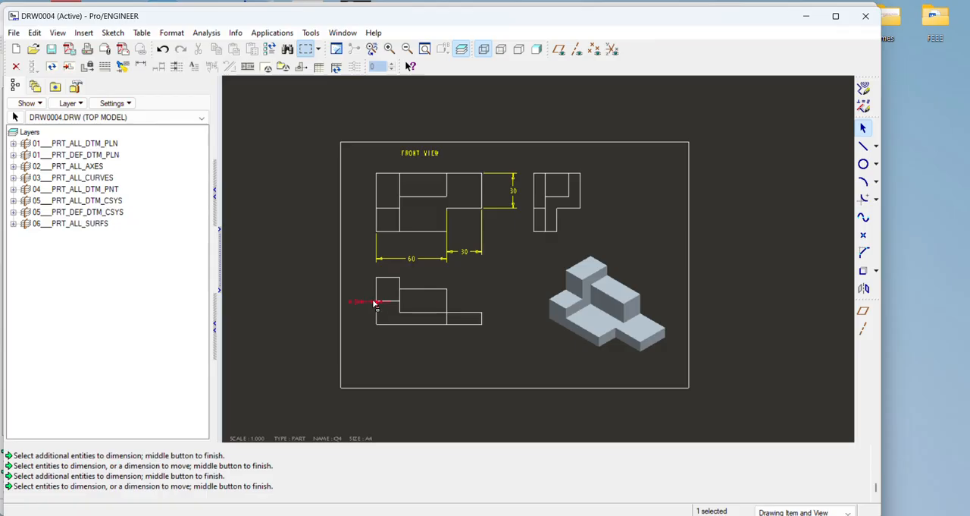
{"action": "left_click", "coordinate": [410, 346]}
{"action": "left_click", "coordinate": [360, 303]}
{"action": "key", "text": "Delete"}
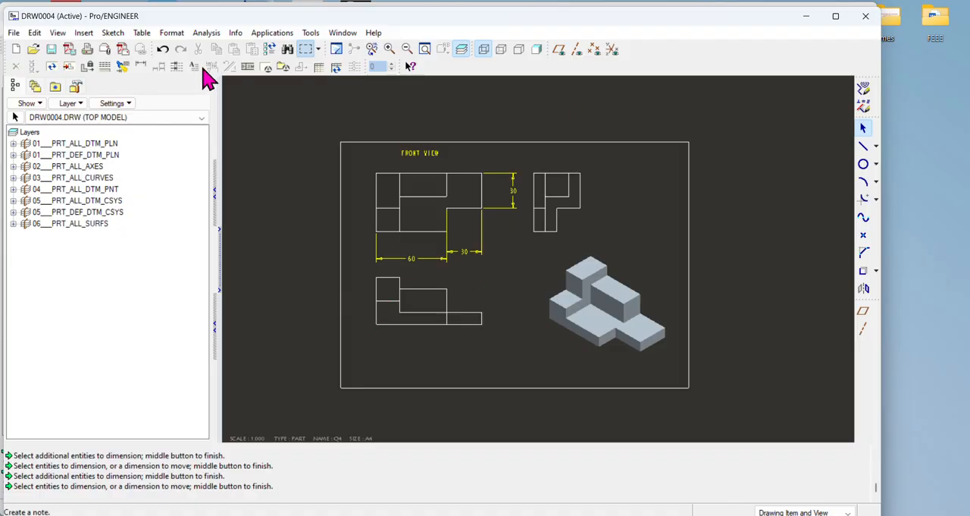
Step: Dimension the lower-left view's overall height between its top and bottom edges, attaching on entities and placing it outside the view
{"action": "left_click", "coordinate": [140, 67]}
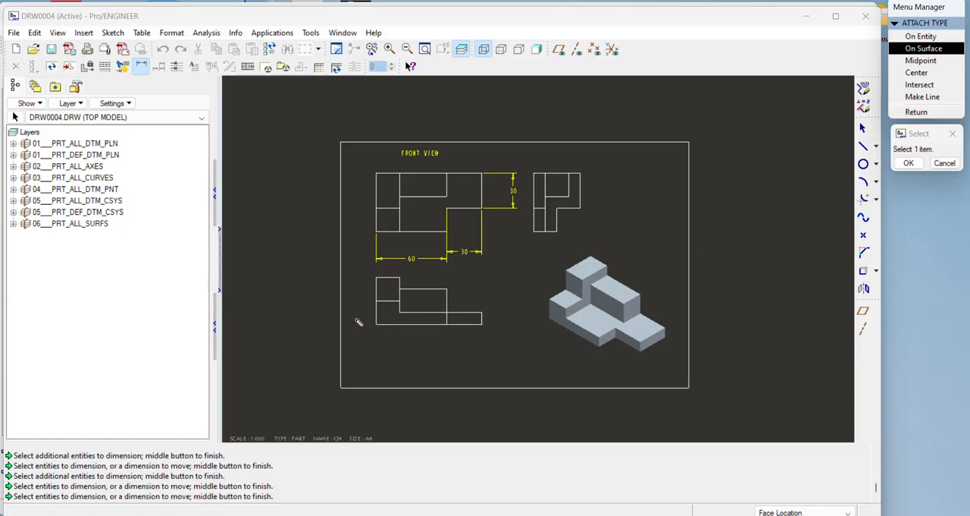
{"action": "left_click", "coordinate": [914, 37]}
{"action": "left_click", "coordinate": [384, 277]}
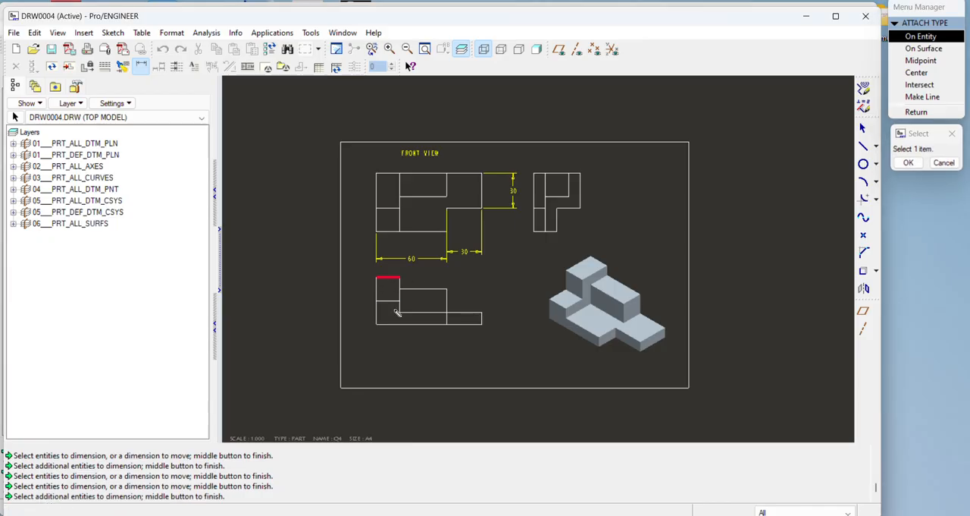
{"action": "left_click", "coordinate": [395, 325]}
{"action": "middle_click", "coordinate": [349, 301]}
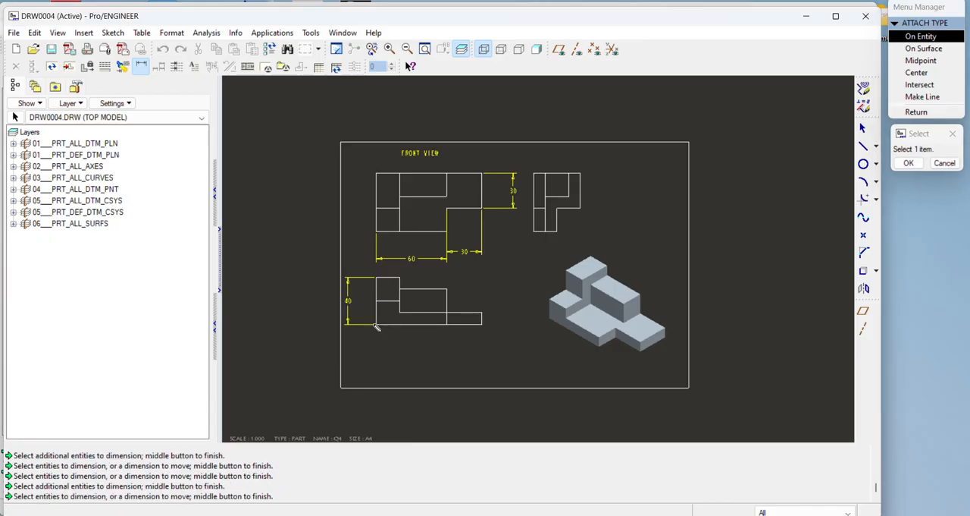
{"action": "left_click", "coordinate": [908, 163]}
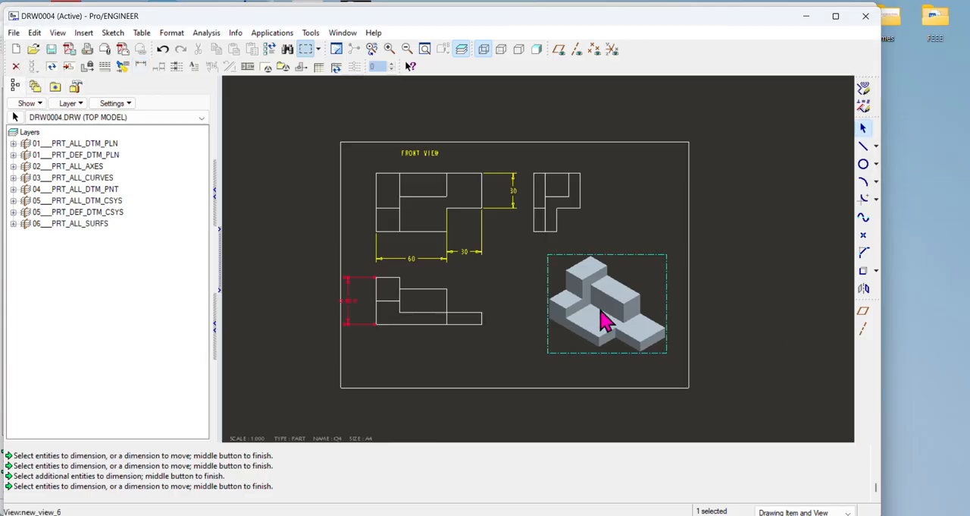
{"action": "left_click", "coordinate": [440, 373]}
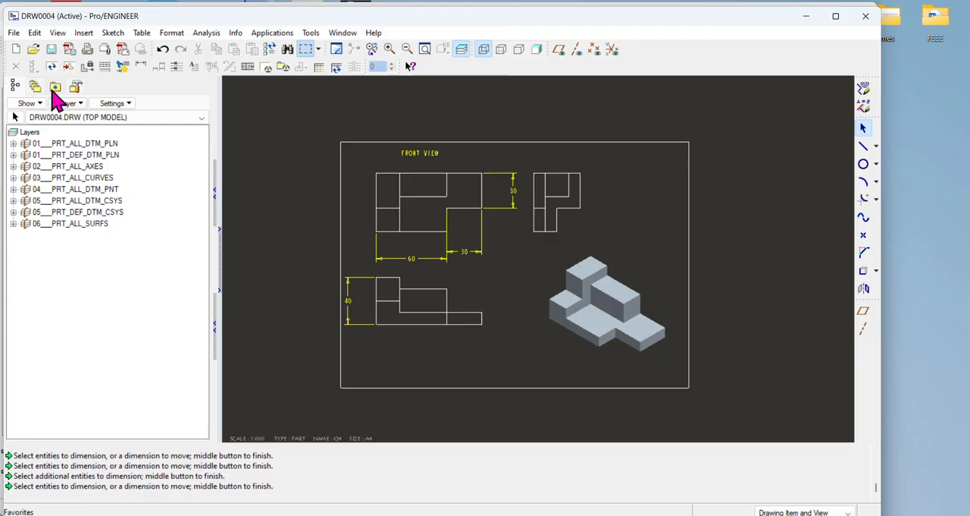
Step: Save the drawing as DRW0004.DRW in the model folder
{"action": "left_click", "coordinate": [51, 49]}
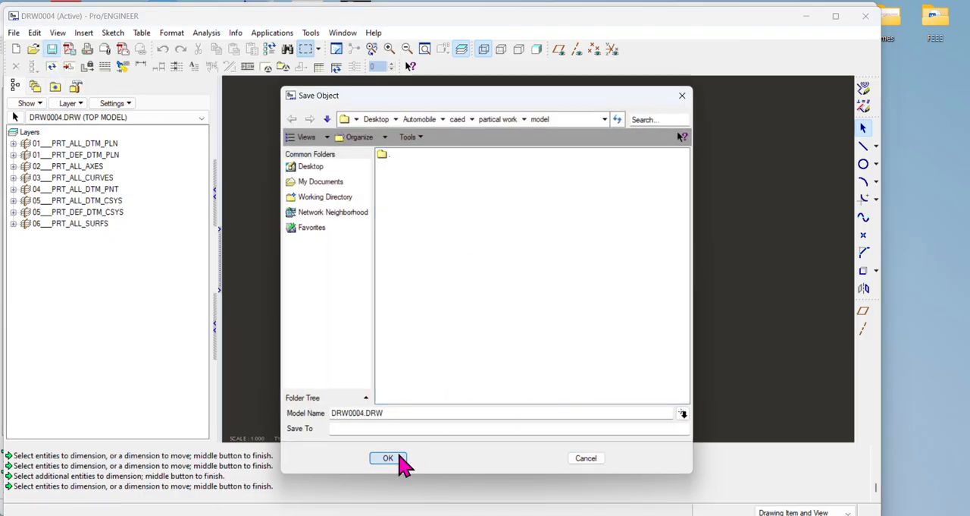
{"action": "left_click", "coordinate": [388, 458]}
Step: Export the drawing to PDF in color at 300 dpi and save the file as drw0004 in the theory model folder
{"action": "left_click", "coordinate": [123, 48]}
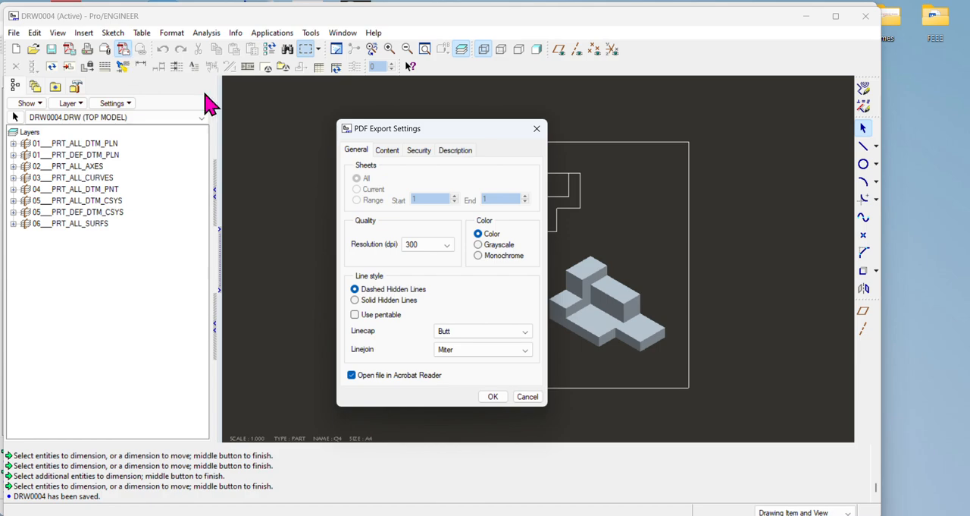
{"action": "left_click", "coordinate": [528, 396]}
{"action": "left_click", "coordinate": [69, 48]}
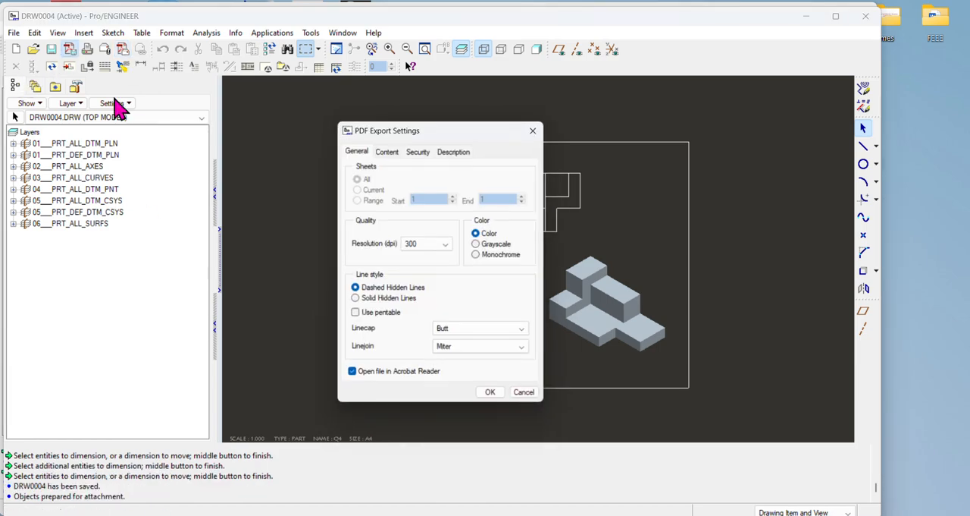
{"action": "left_click", "coordinate": [490, 392]}
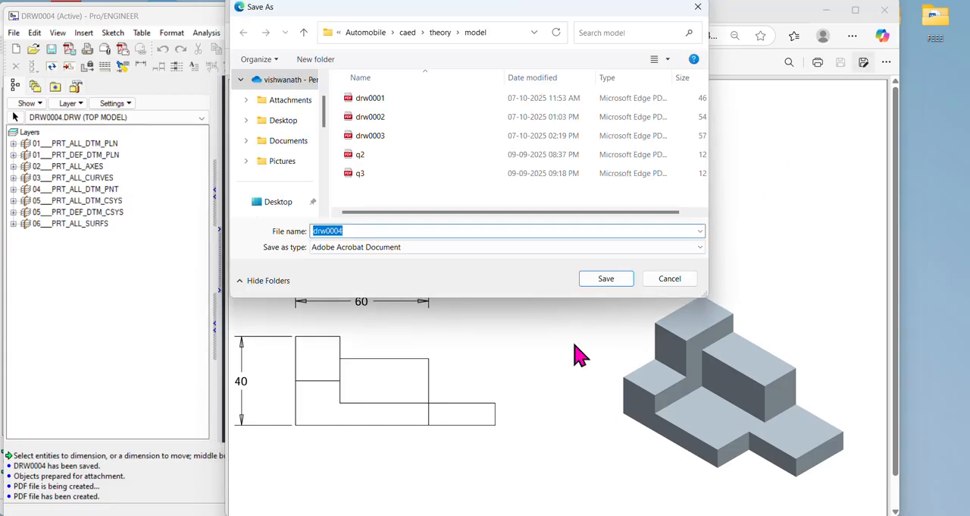
{"action": "left_click", "coordinate": [613, 278]}
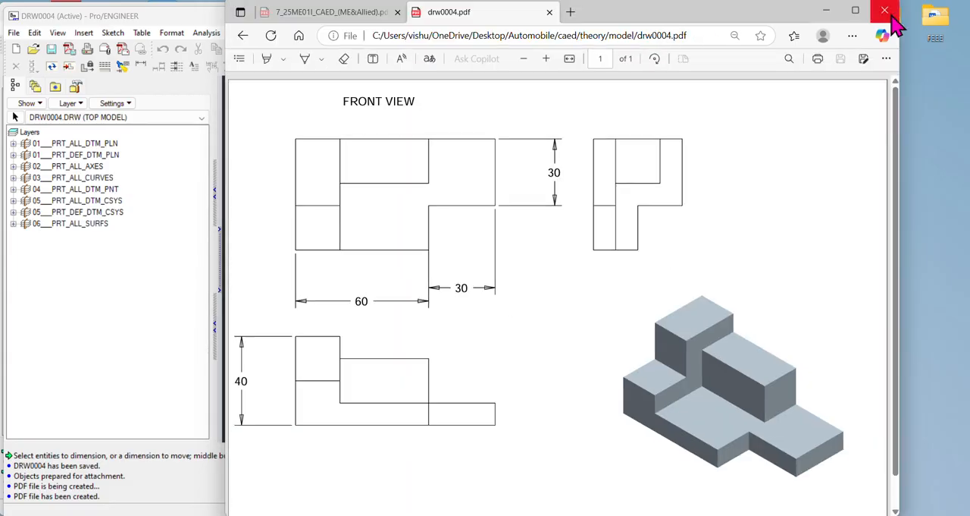